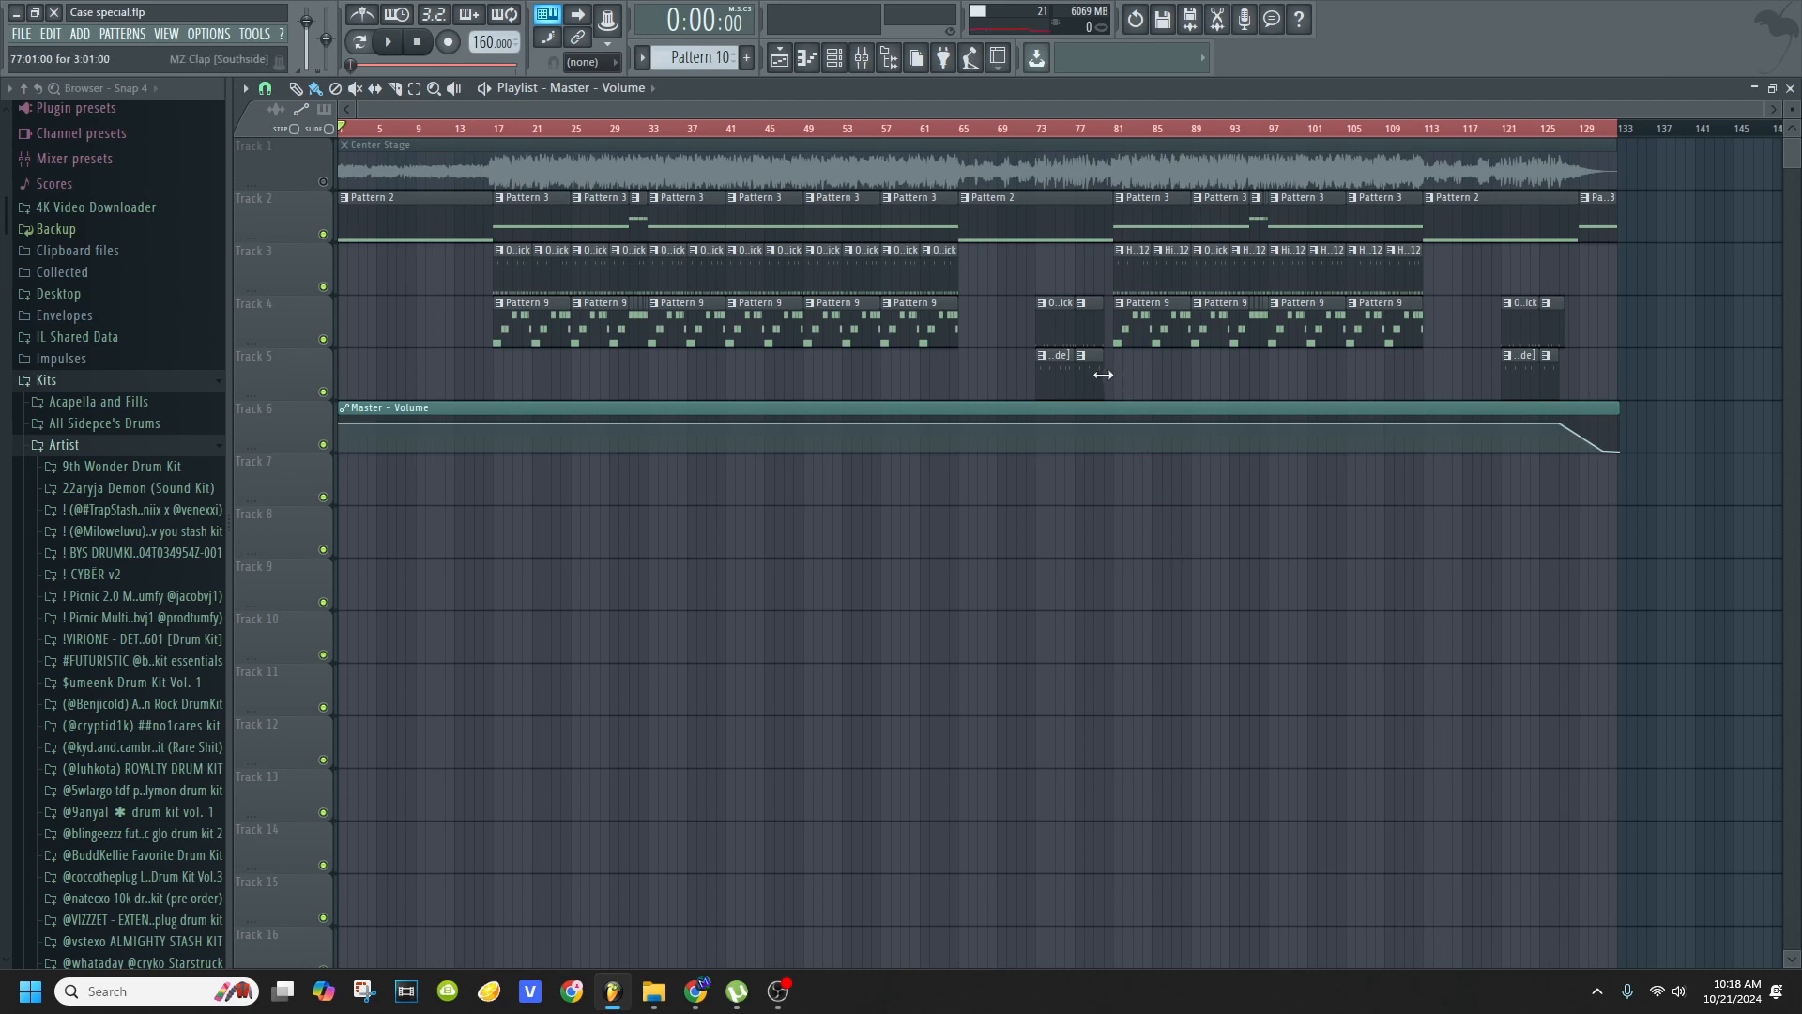
- Trim the ends of the short clips around bar 77 on Tracks 4 and 5
drag(1103, 375, 1099, 375)
click(1100, 348)
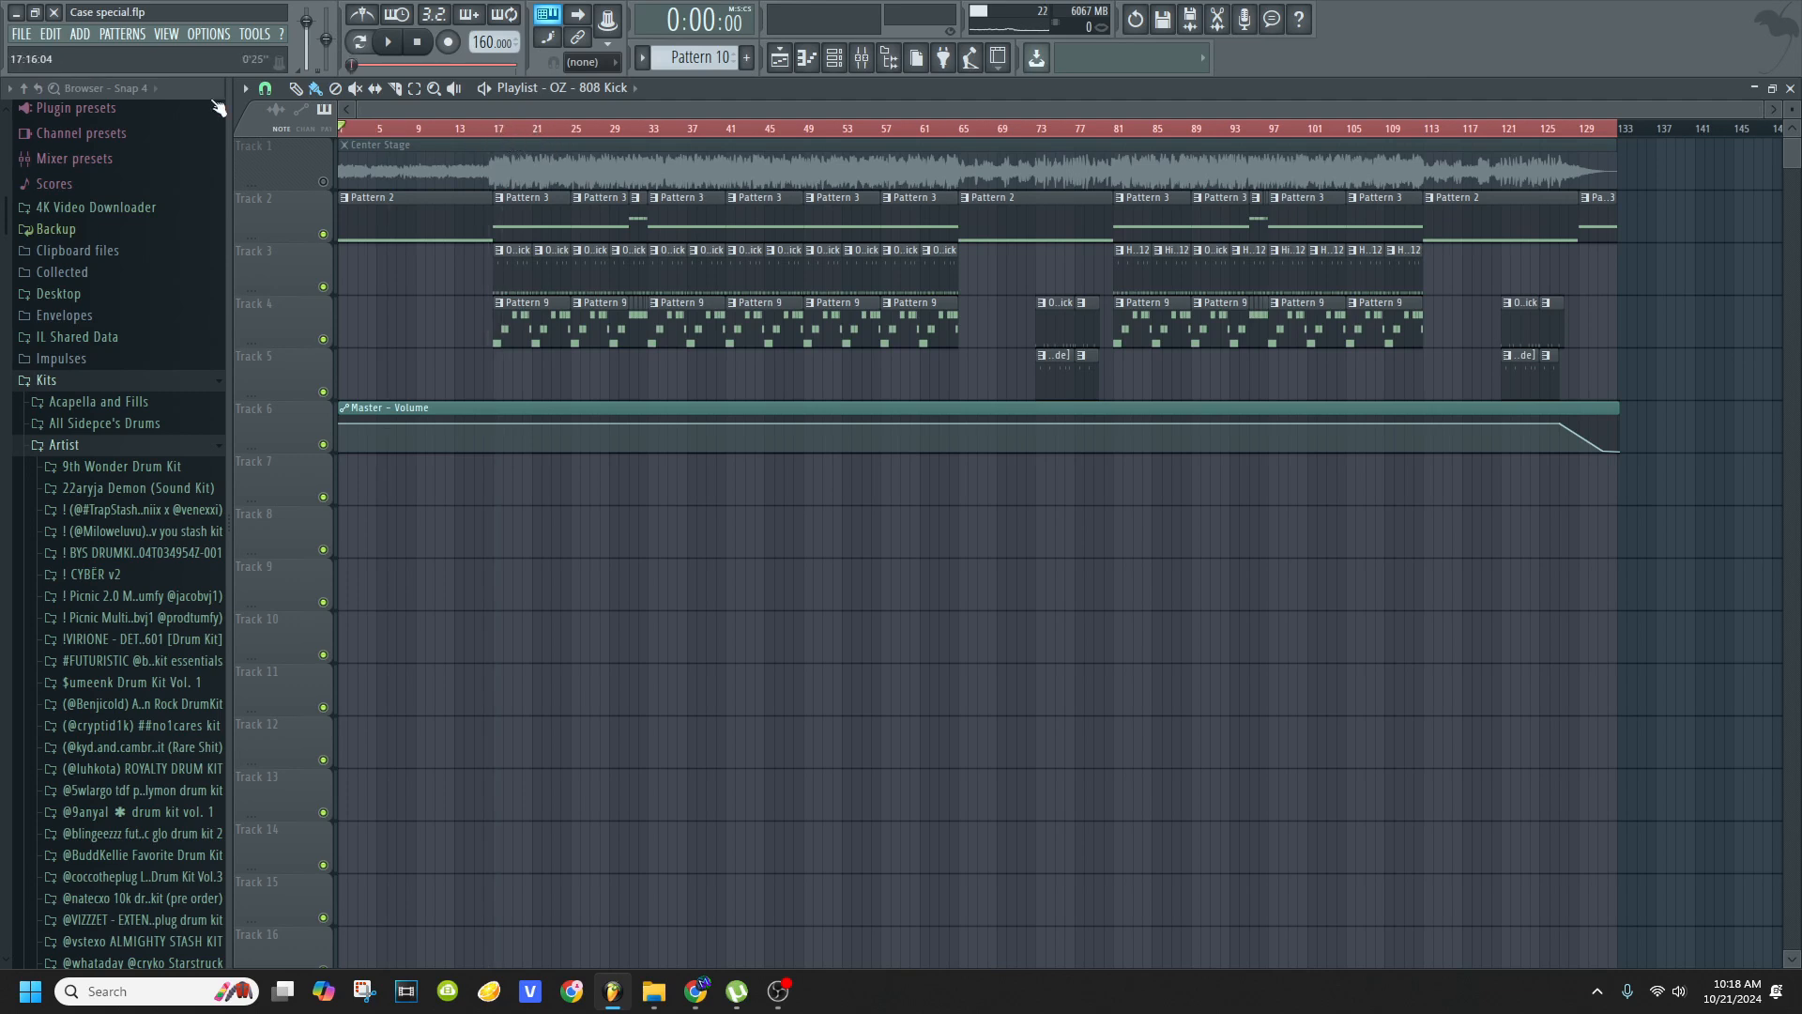
- Open the first Serato Sample channel and audition the sample from its start with sync off, in Am at 74 BPM
click(834, 59)
click(560, 440)
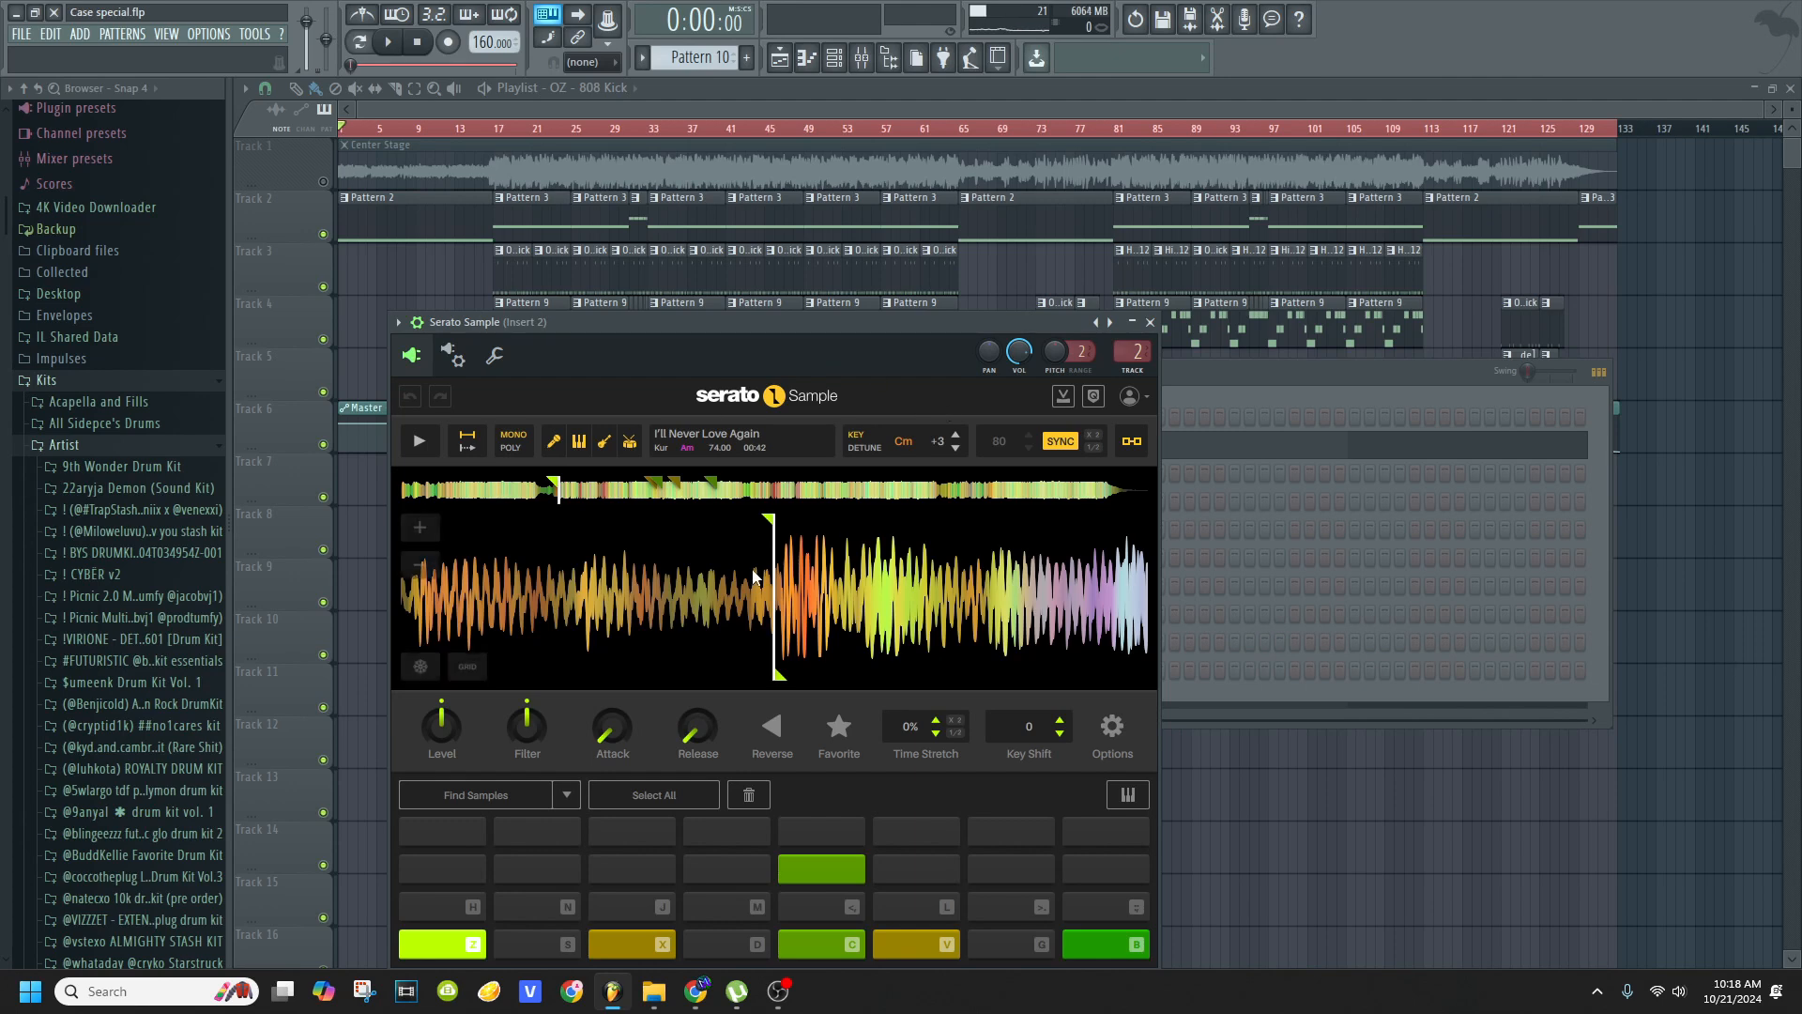
scroll(751, 571, up, 3)
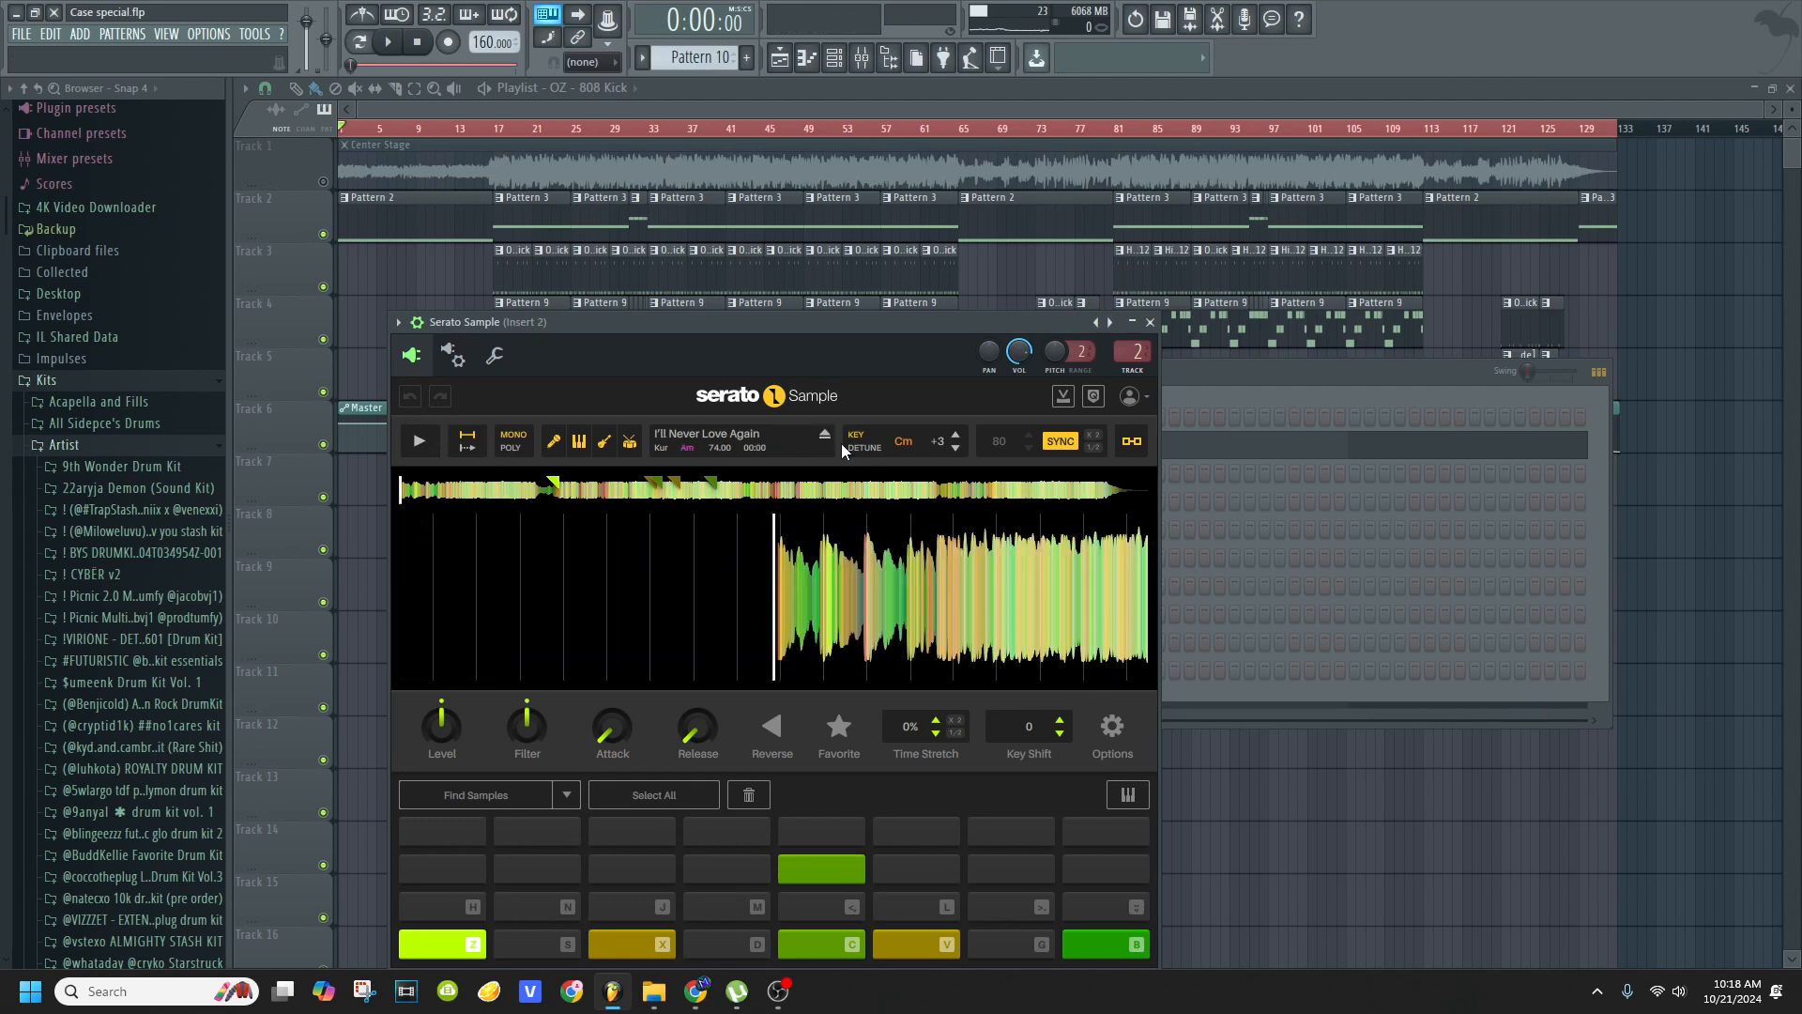
click(1059, 441)
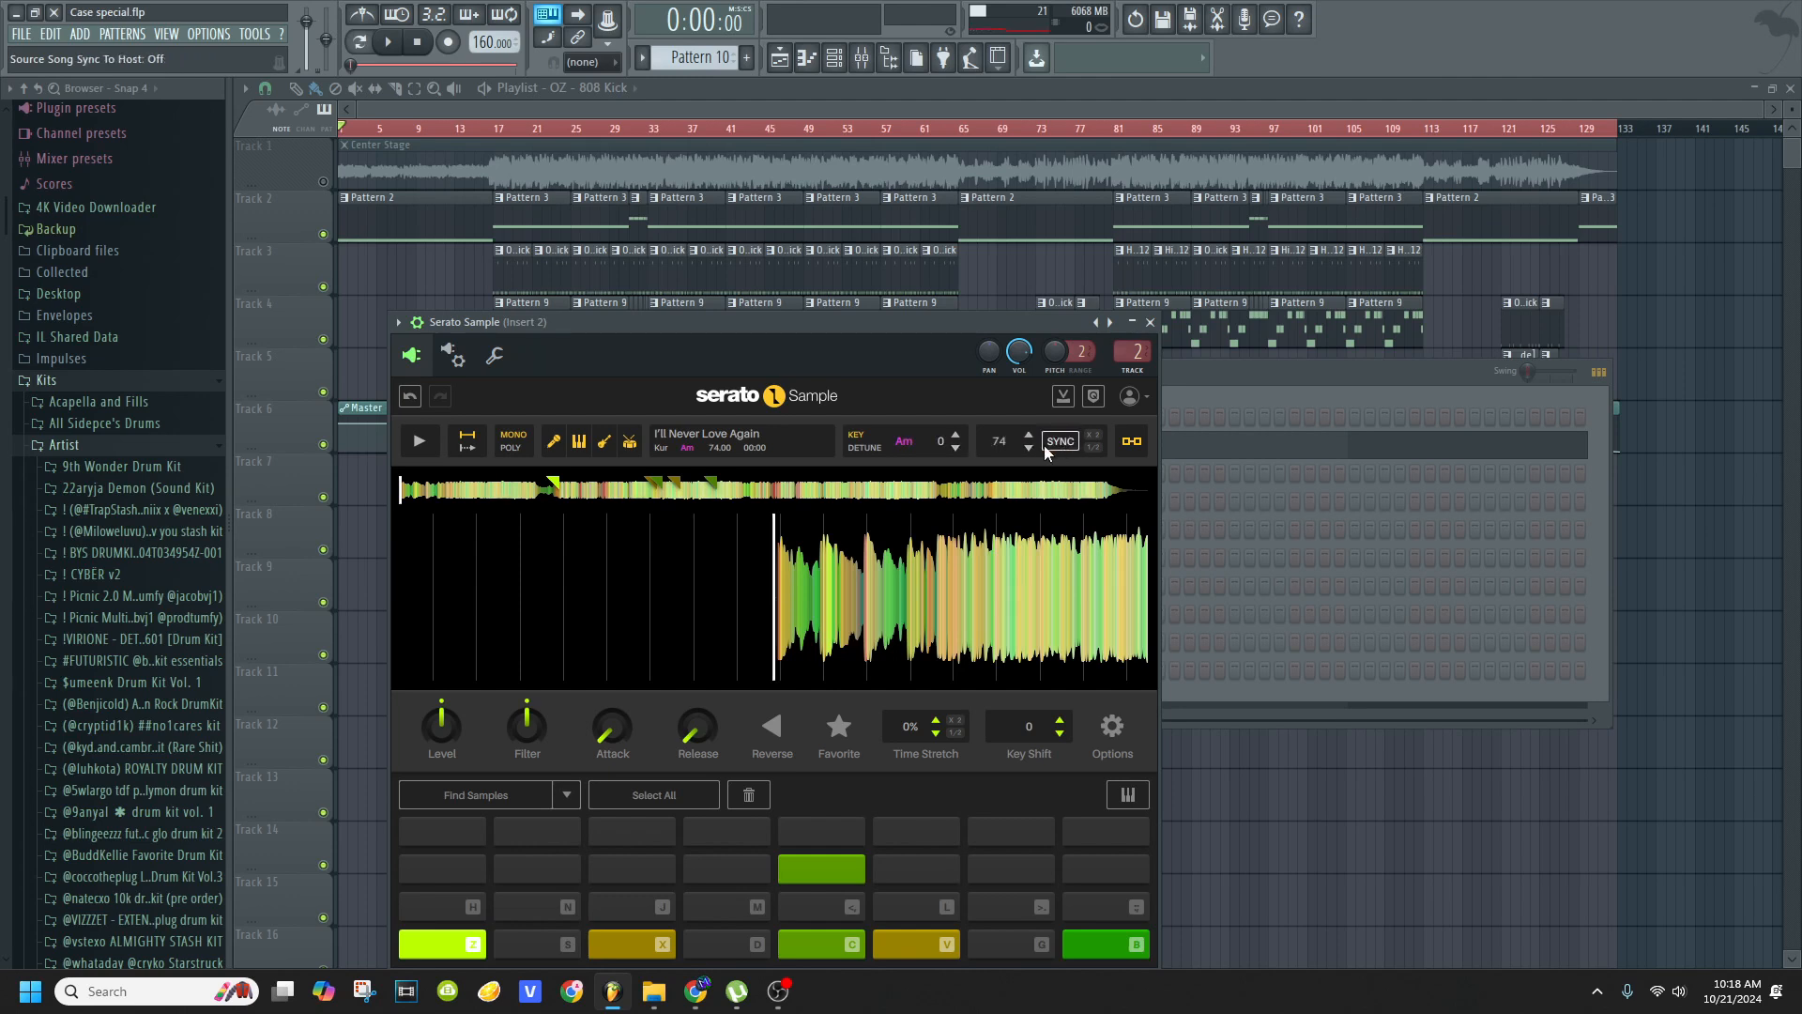
click(431, 441)
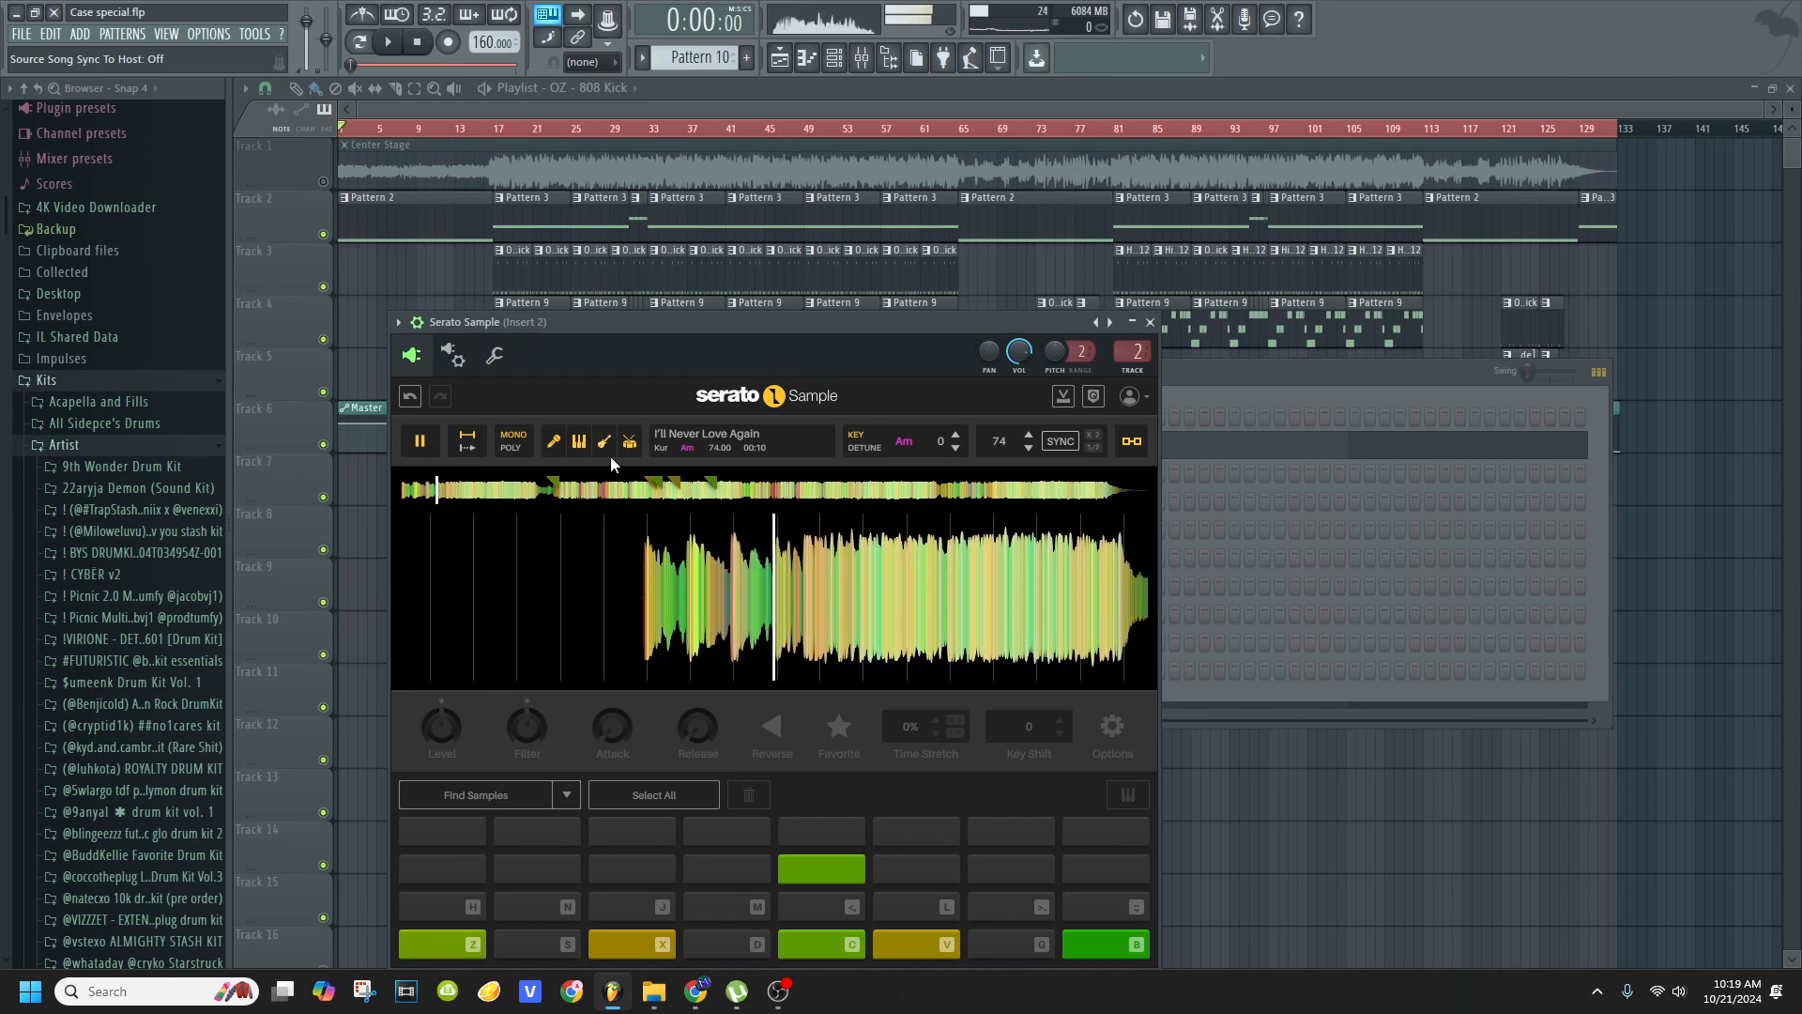
click(419, 443)
- Re-enable the sample's host sync and shift its key up 3 semitones to Cm
click(544, 489)
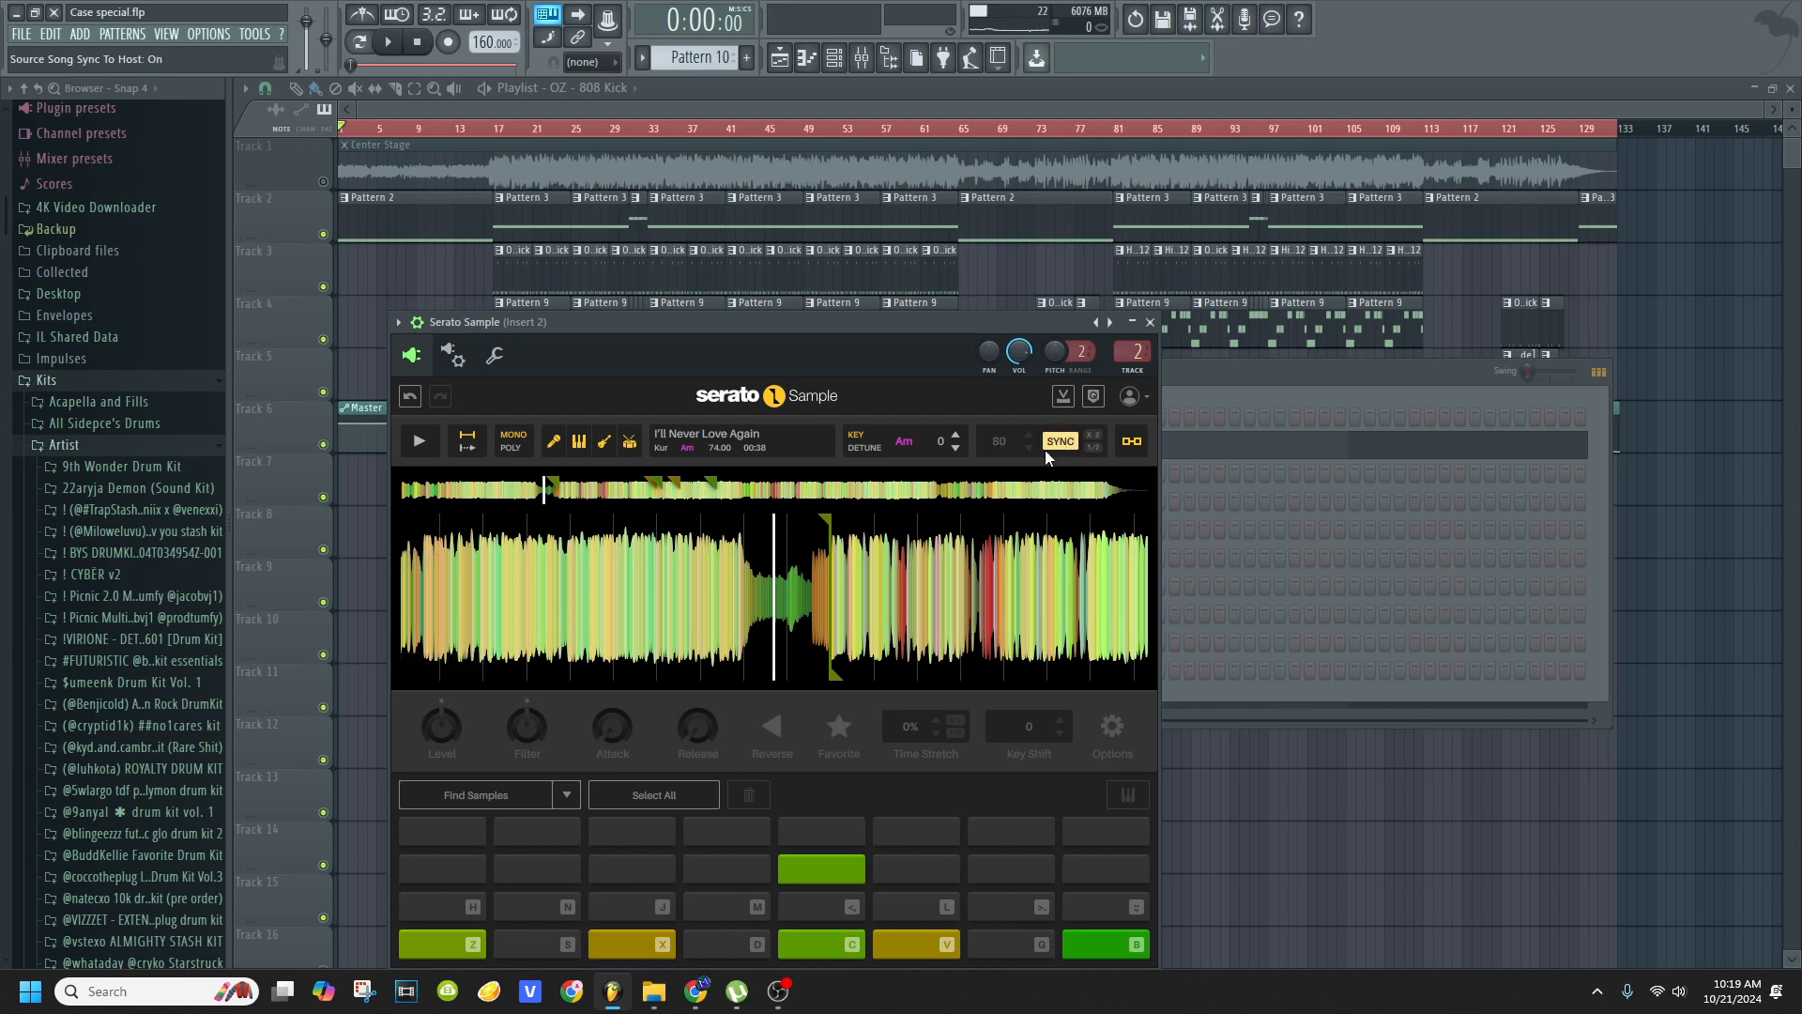
scroll(958, 437, up, 3)
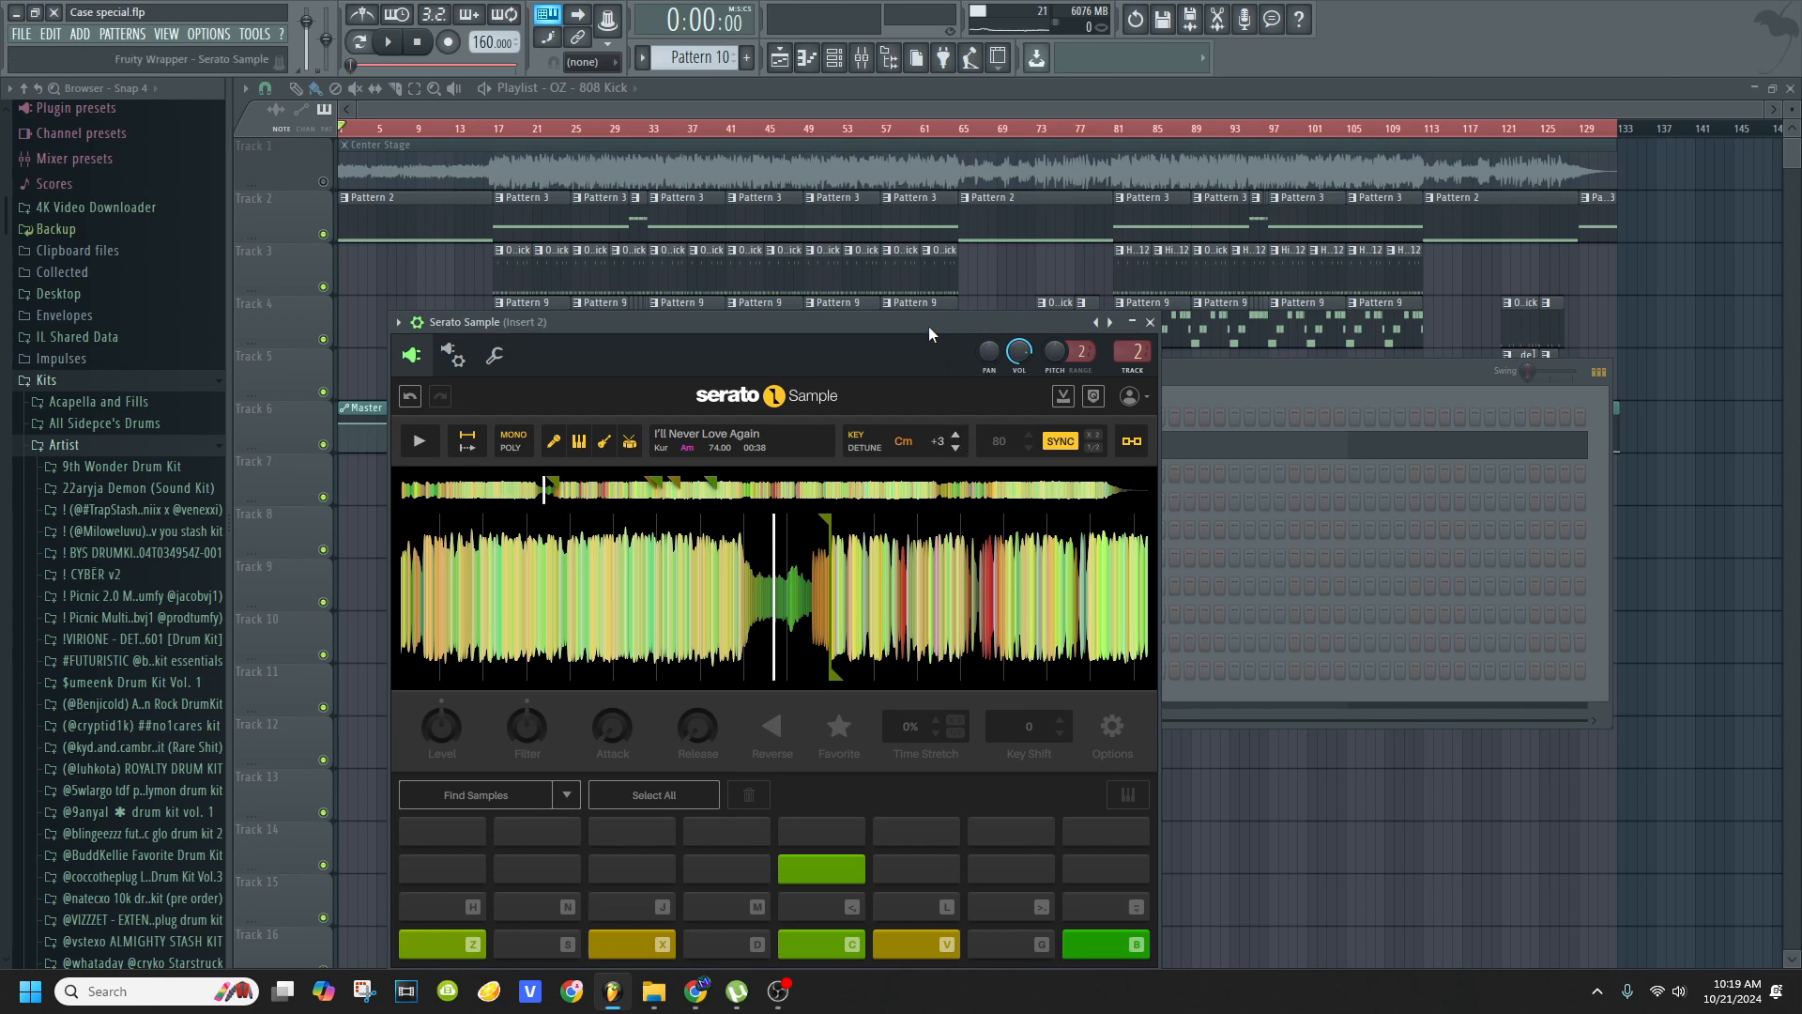
drag(848, 326, 851, 266)
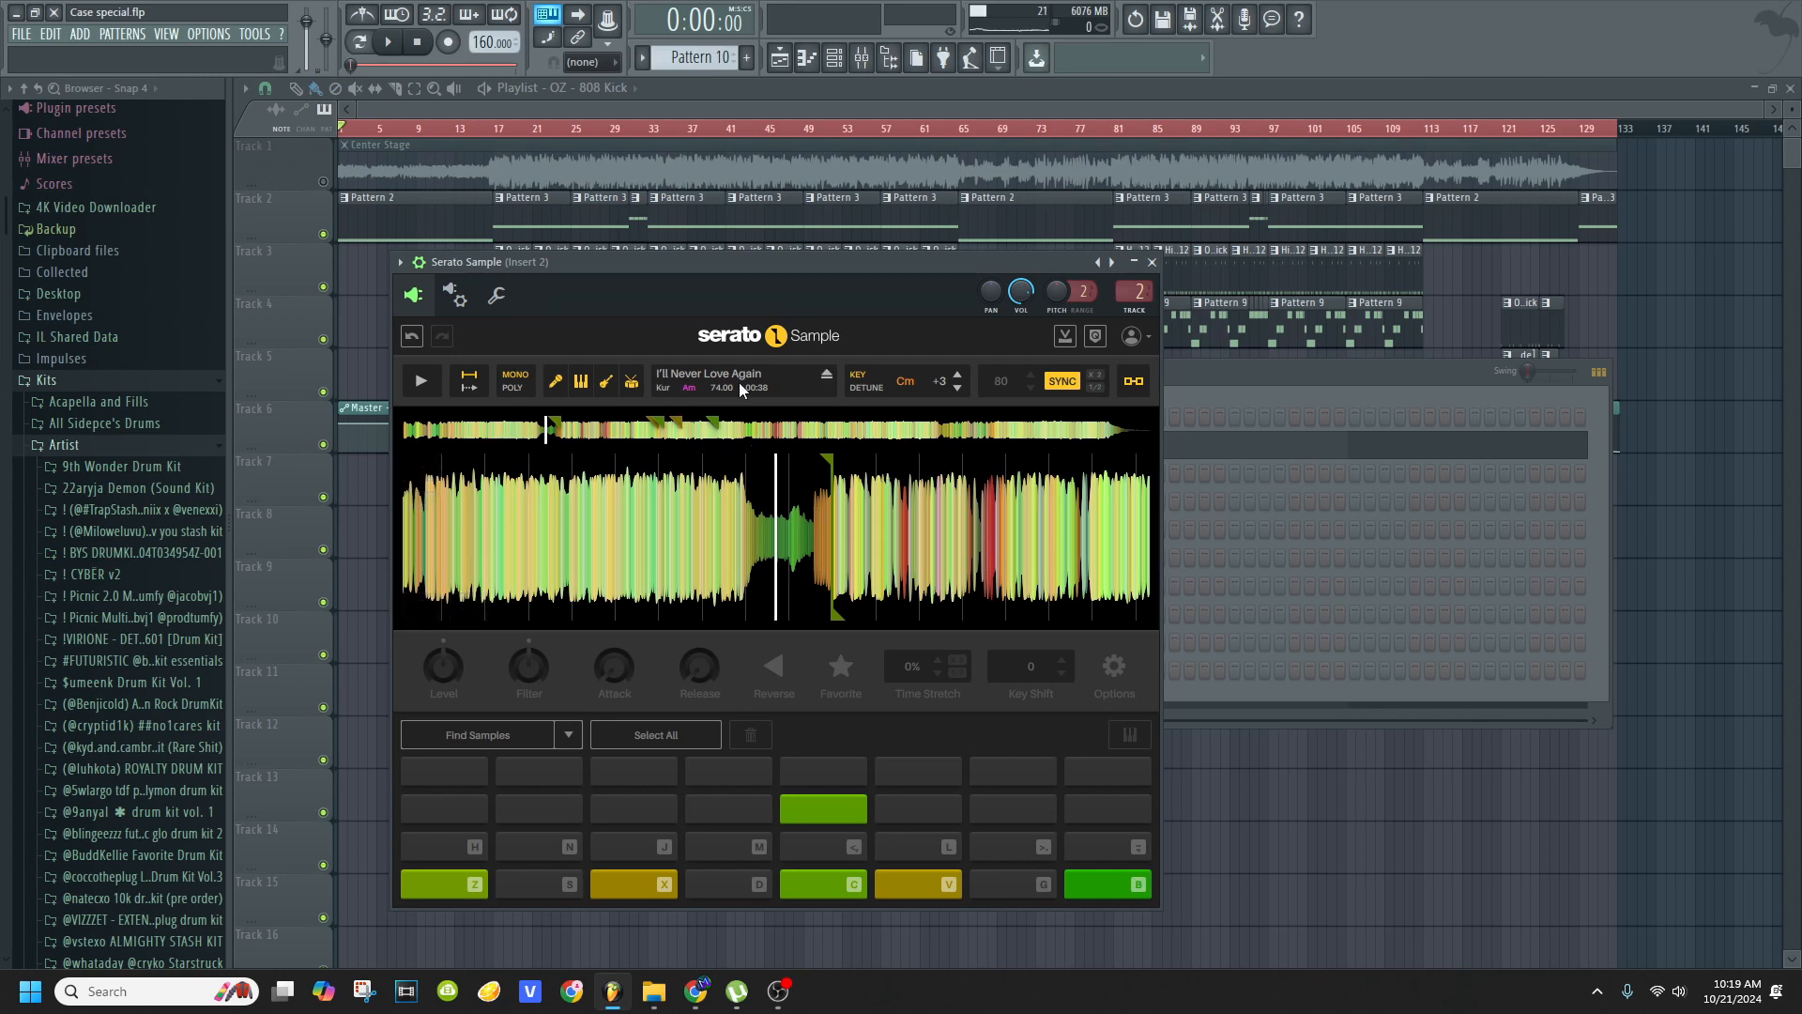
drag(914, 548, 880, 559)
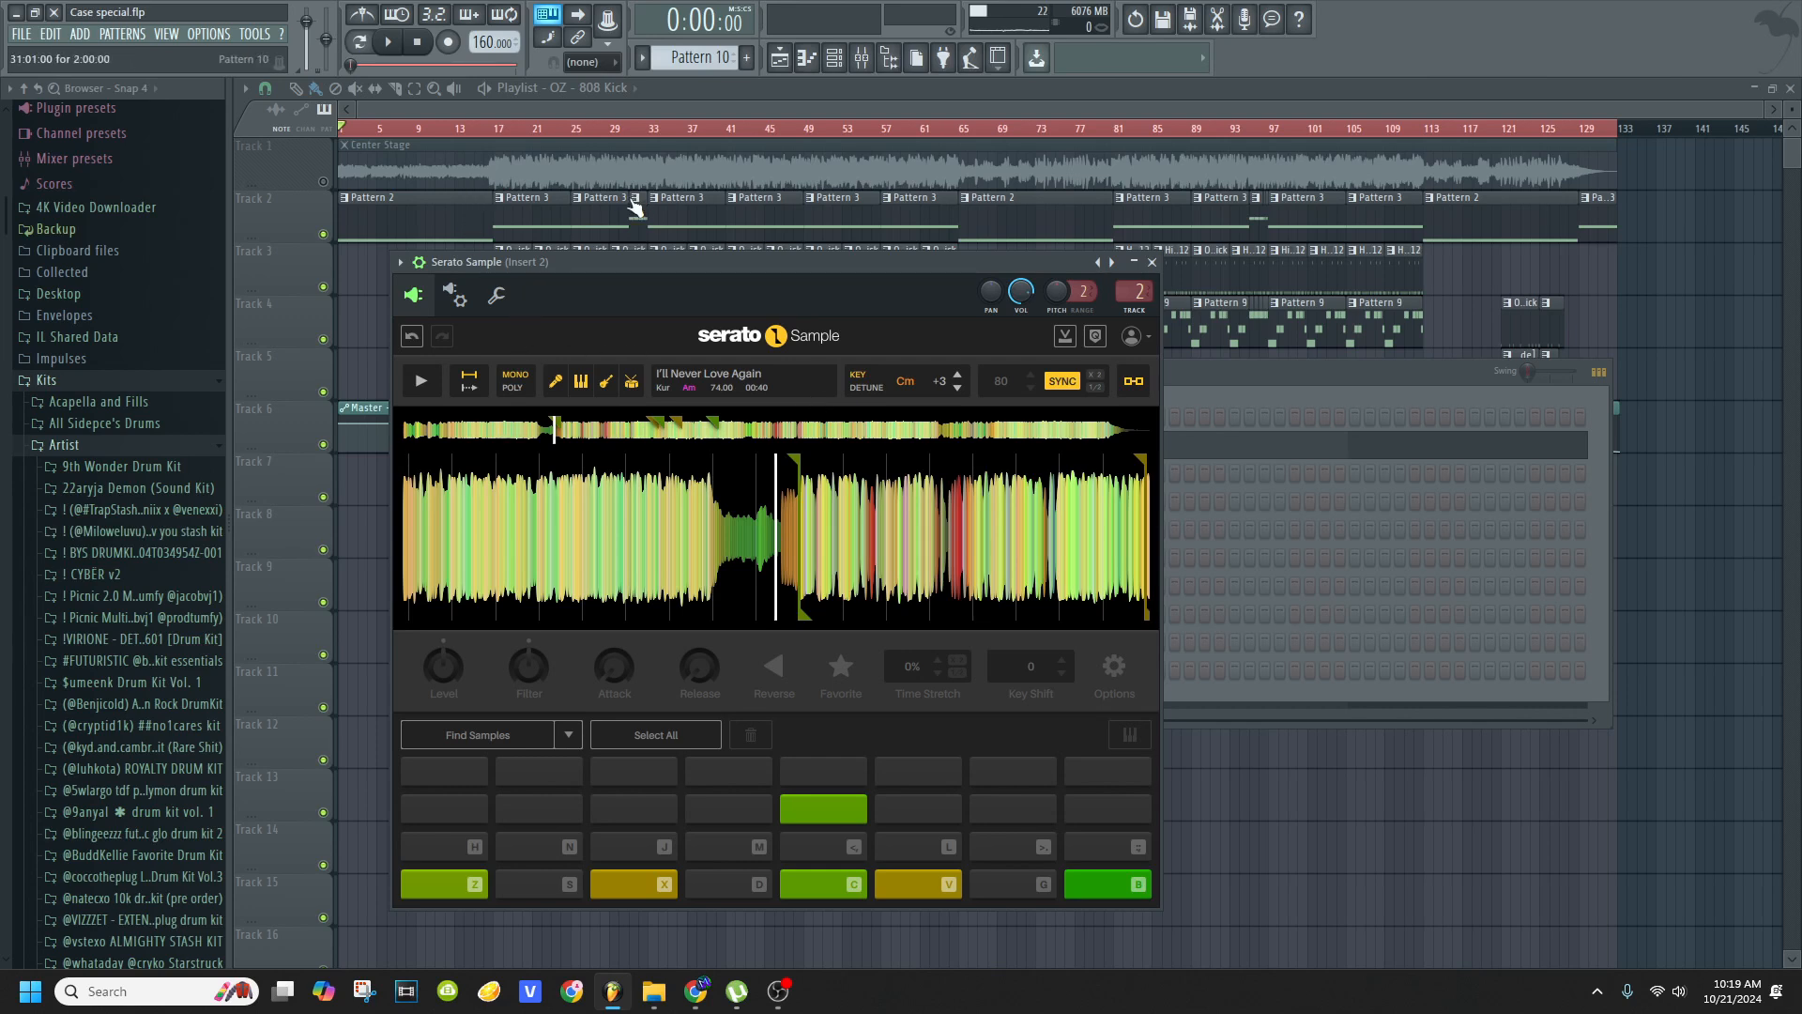
- Start song playback from the beginning, solo Track 2, and re-enable the Master - Volume automation on Track 6
click(390, 44)
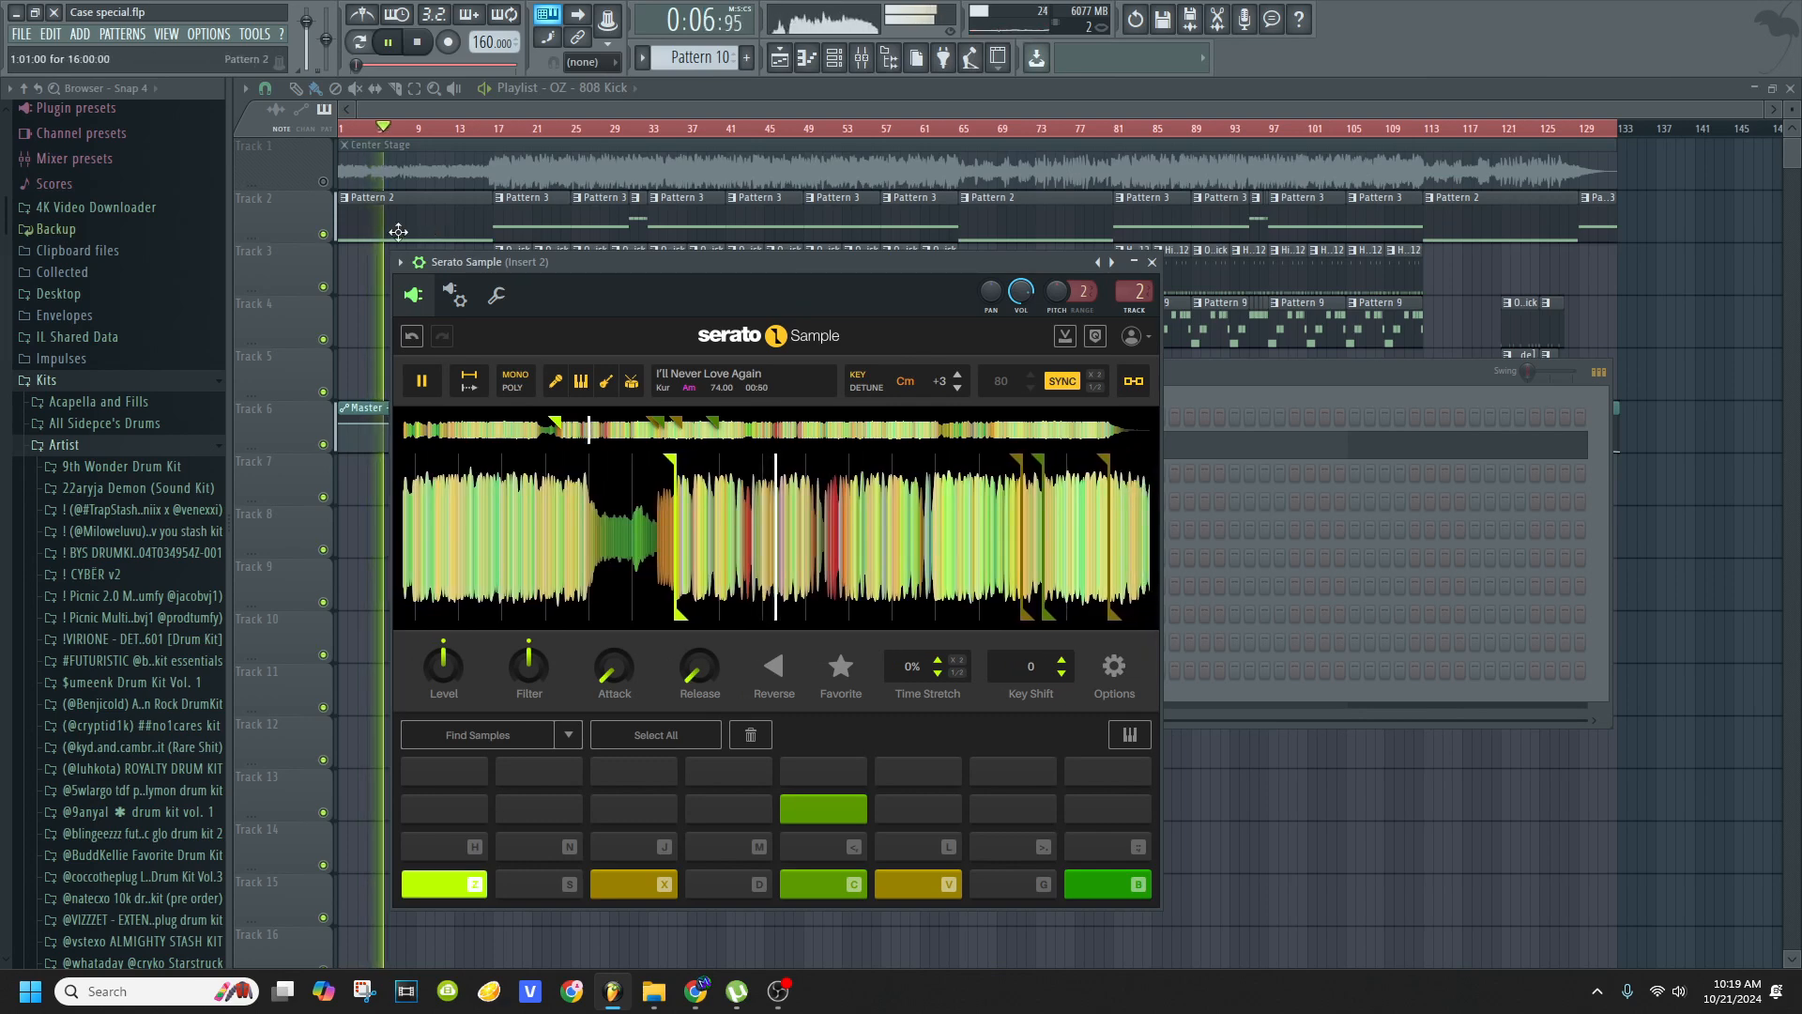
right_click(331, 233)
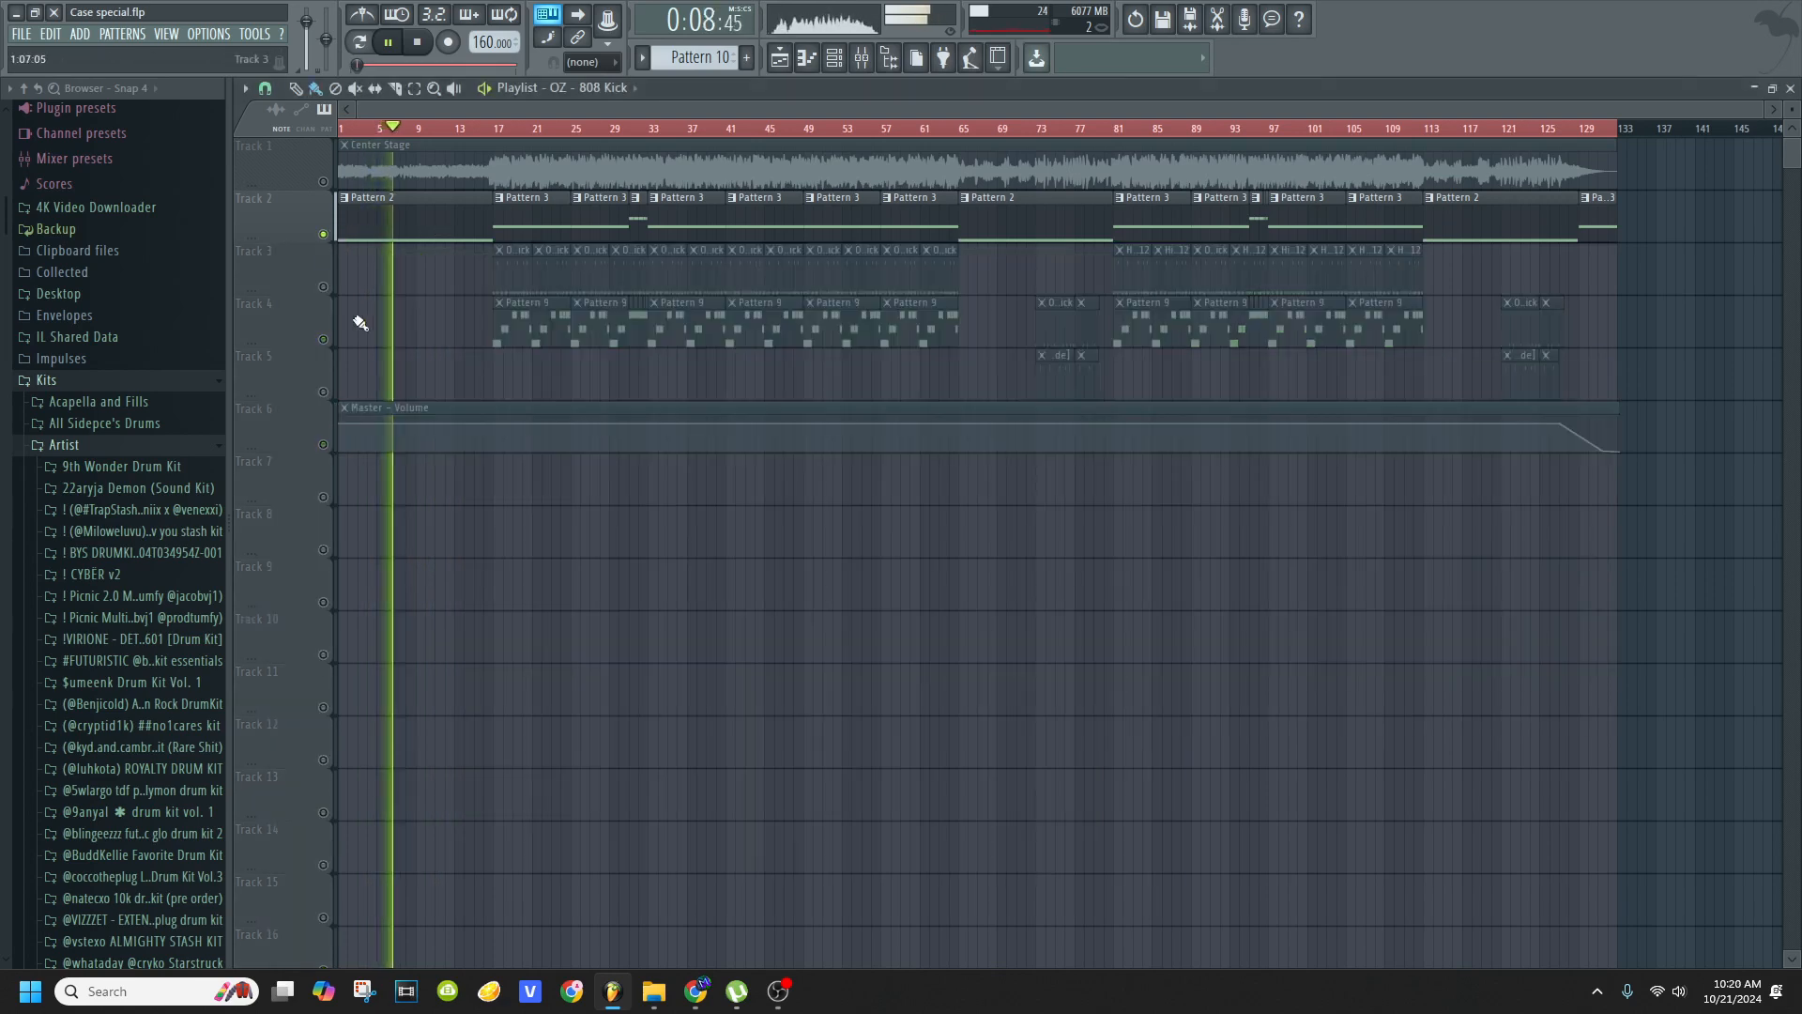
click(326, 445)
- Reopen the first Serato Sample channel and follow its triggered chops during playback, stopping when done
click(834, 57)
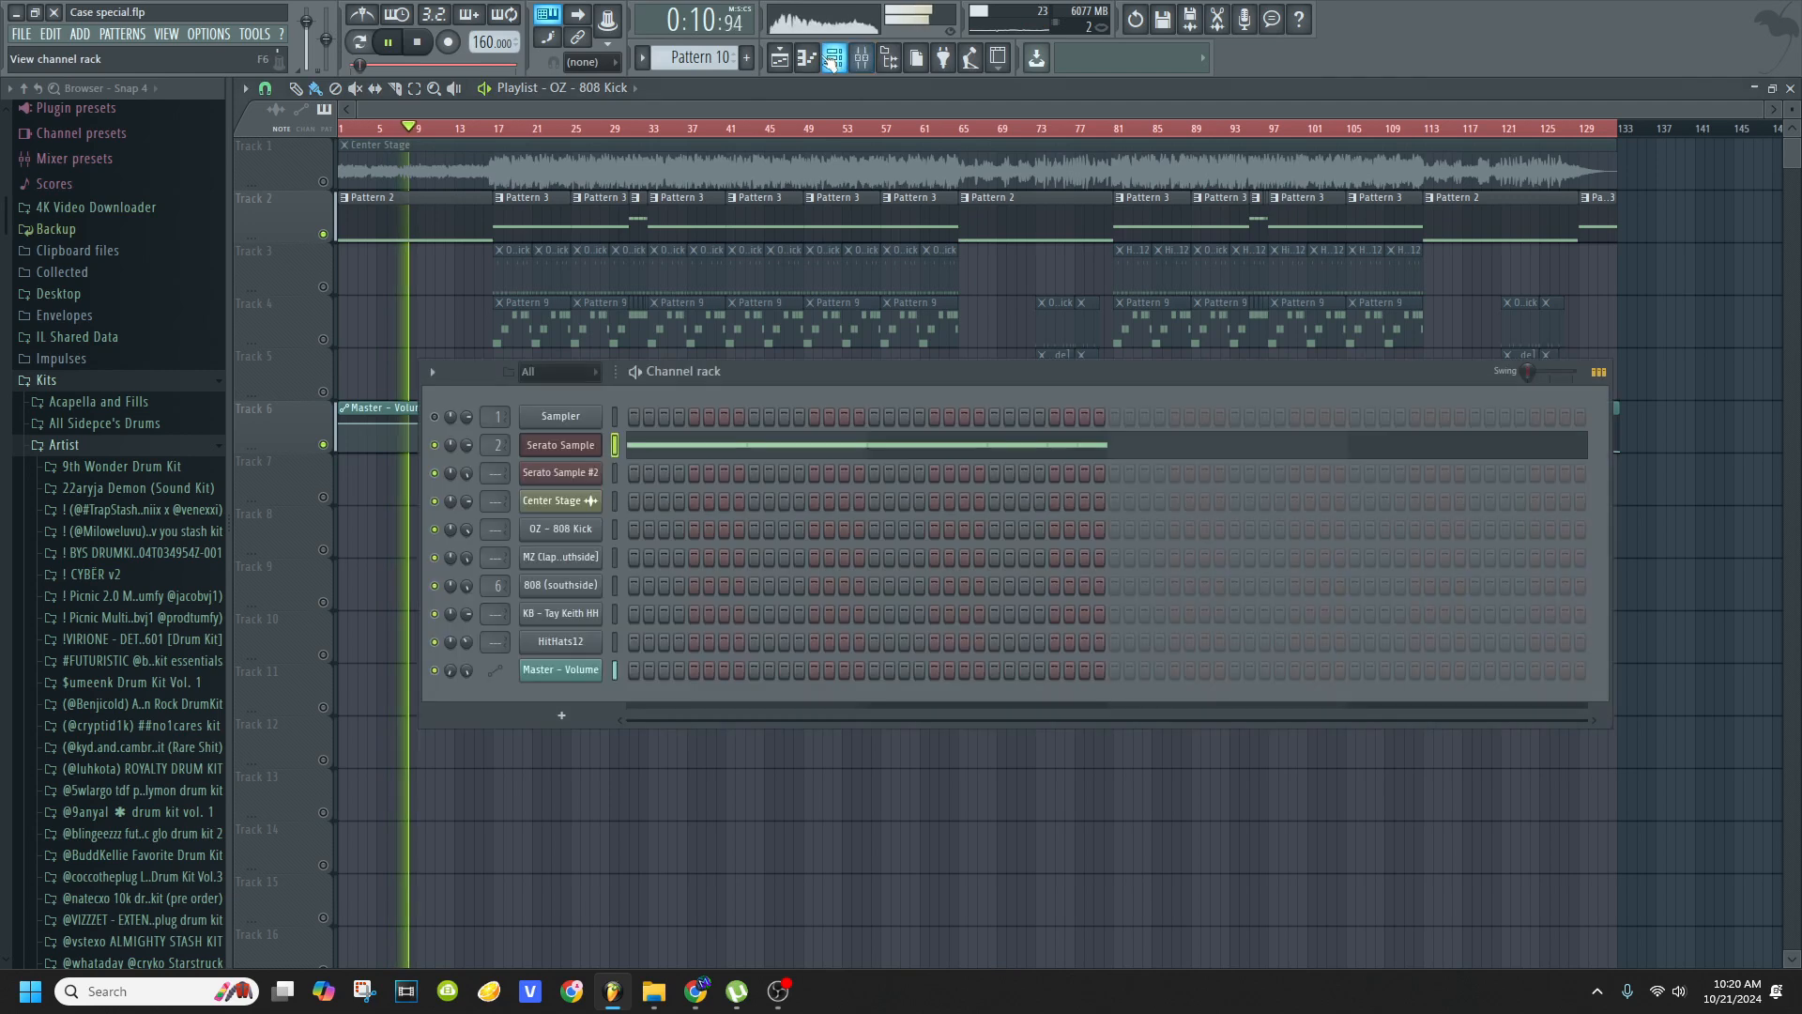
click(566, 445)
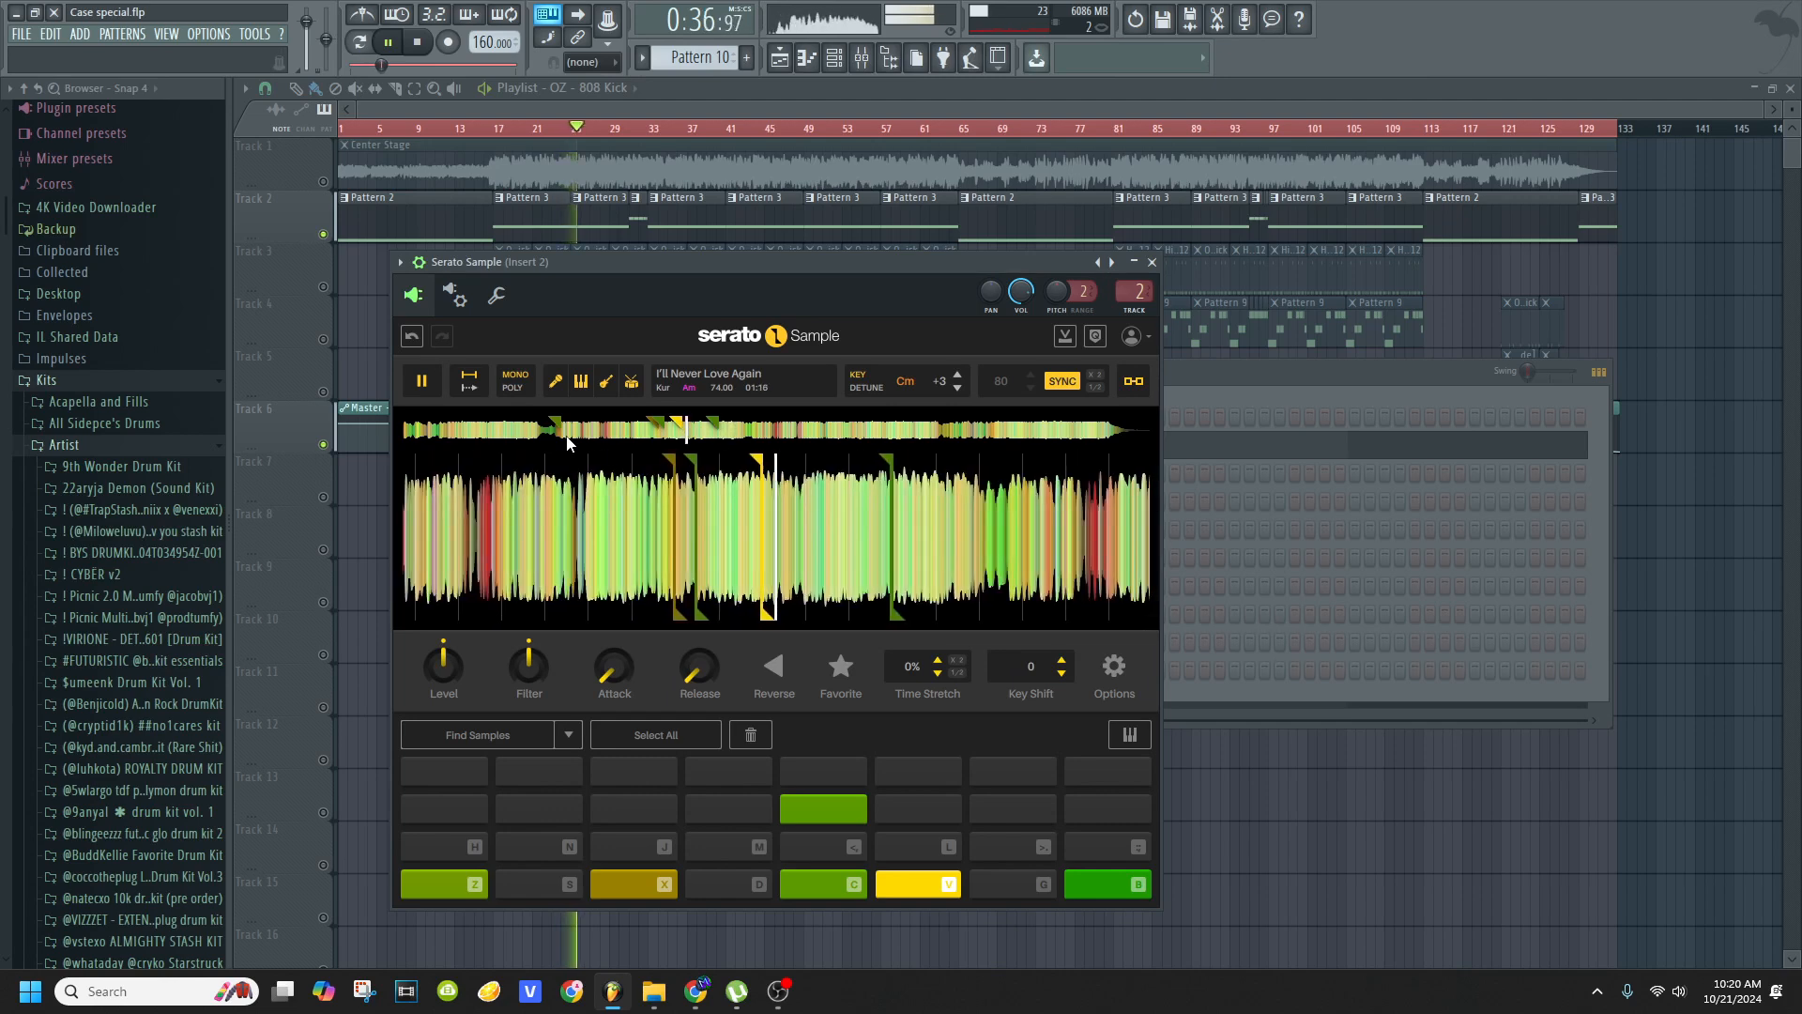
click(418, 42)
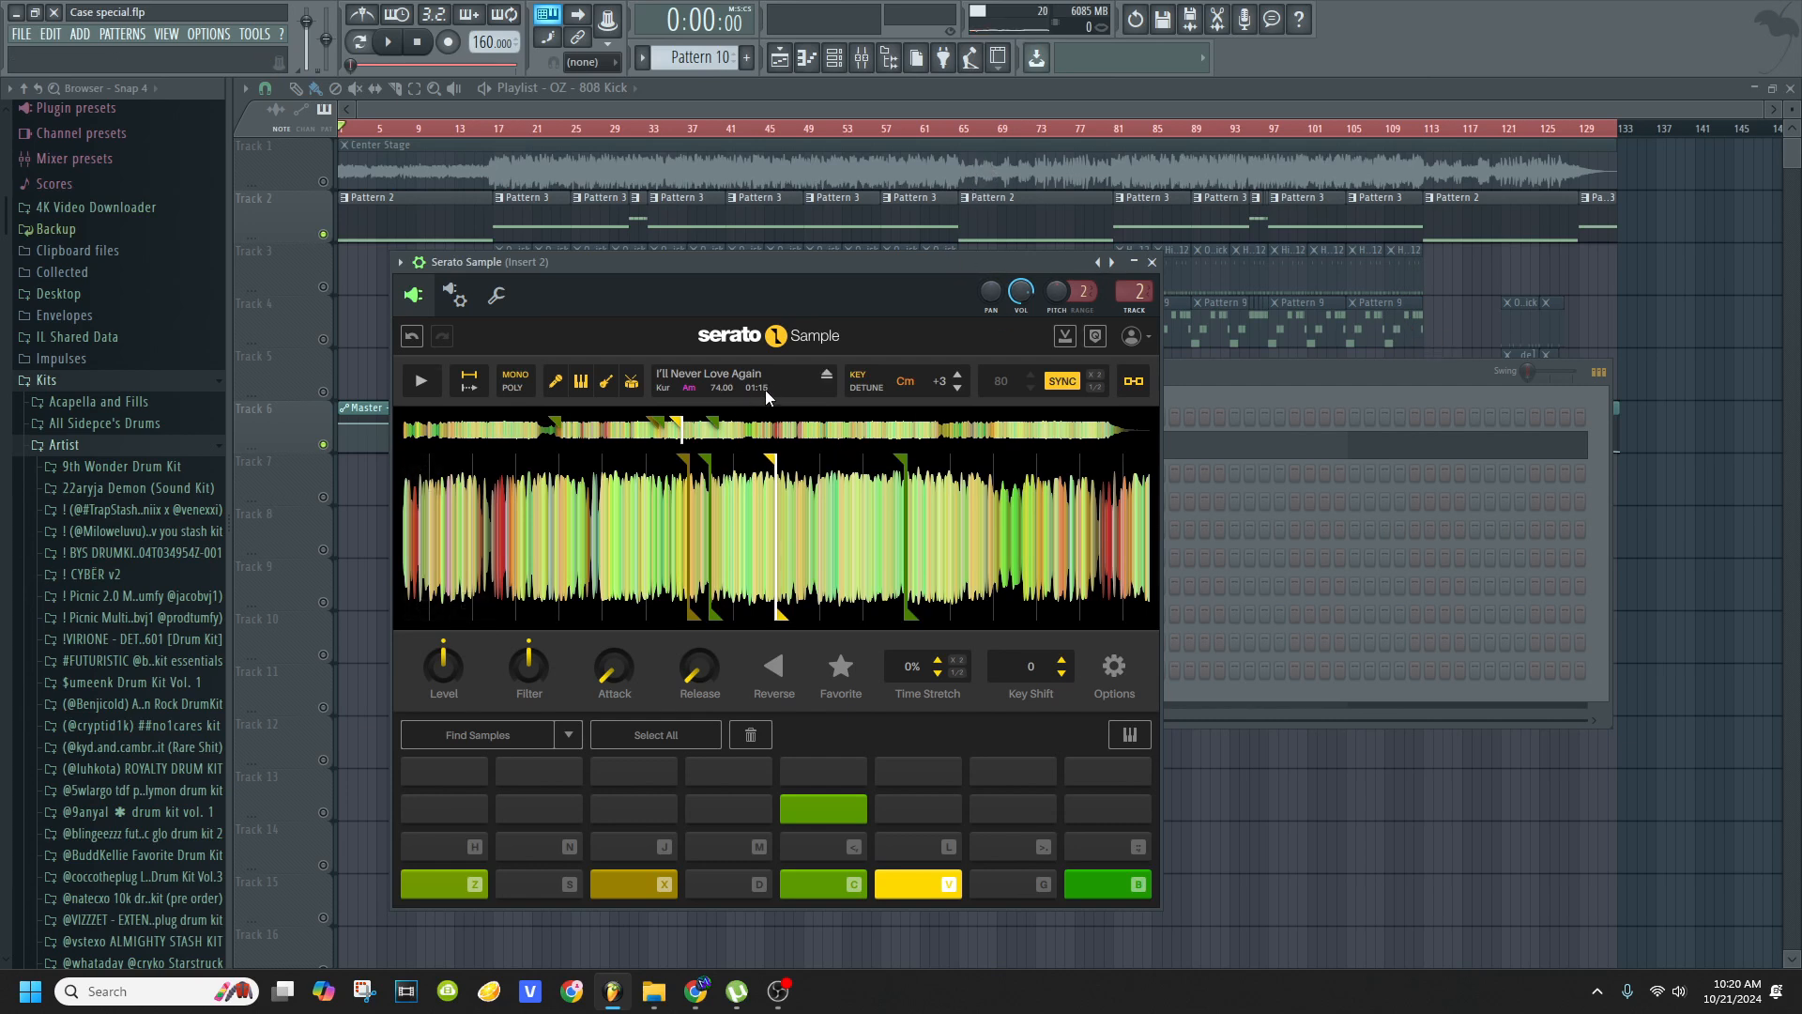
- Move the playhead to bar 31 and listen to the Pattern 10 section on Track 2
click(631, 129)
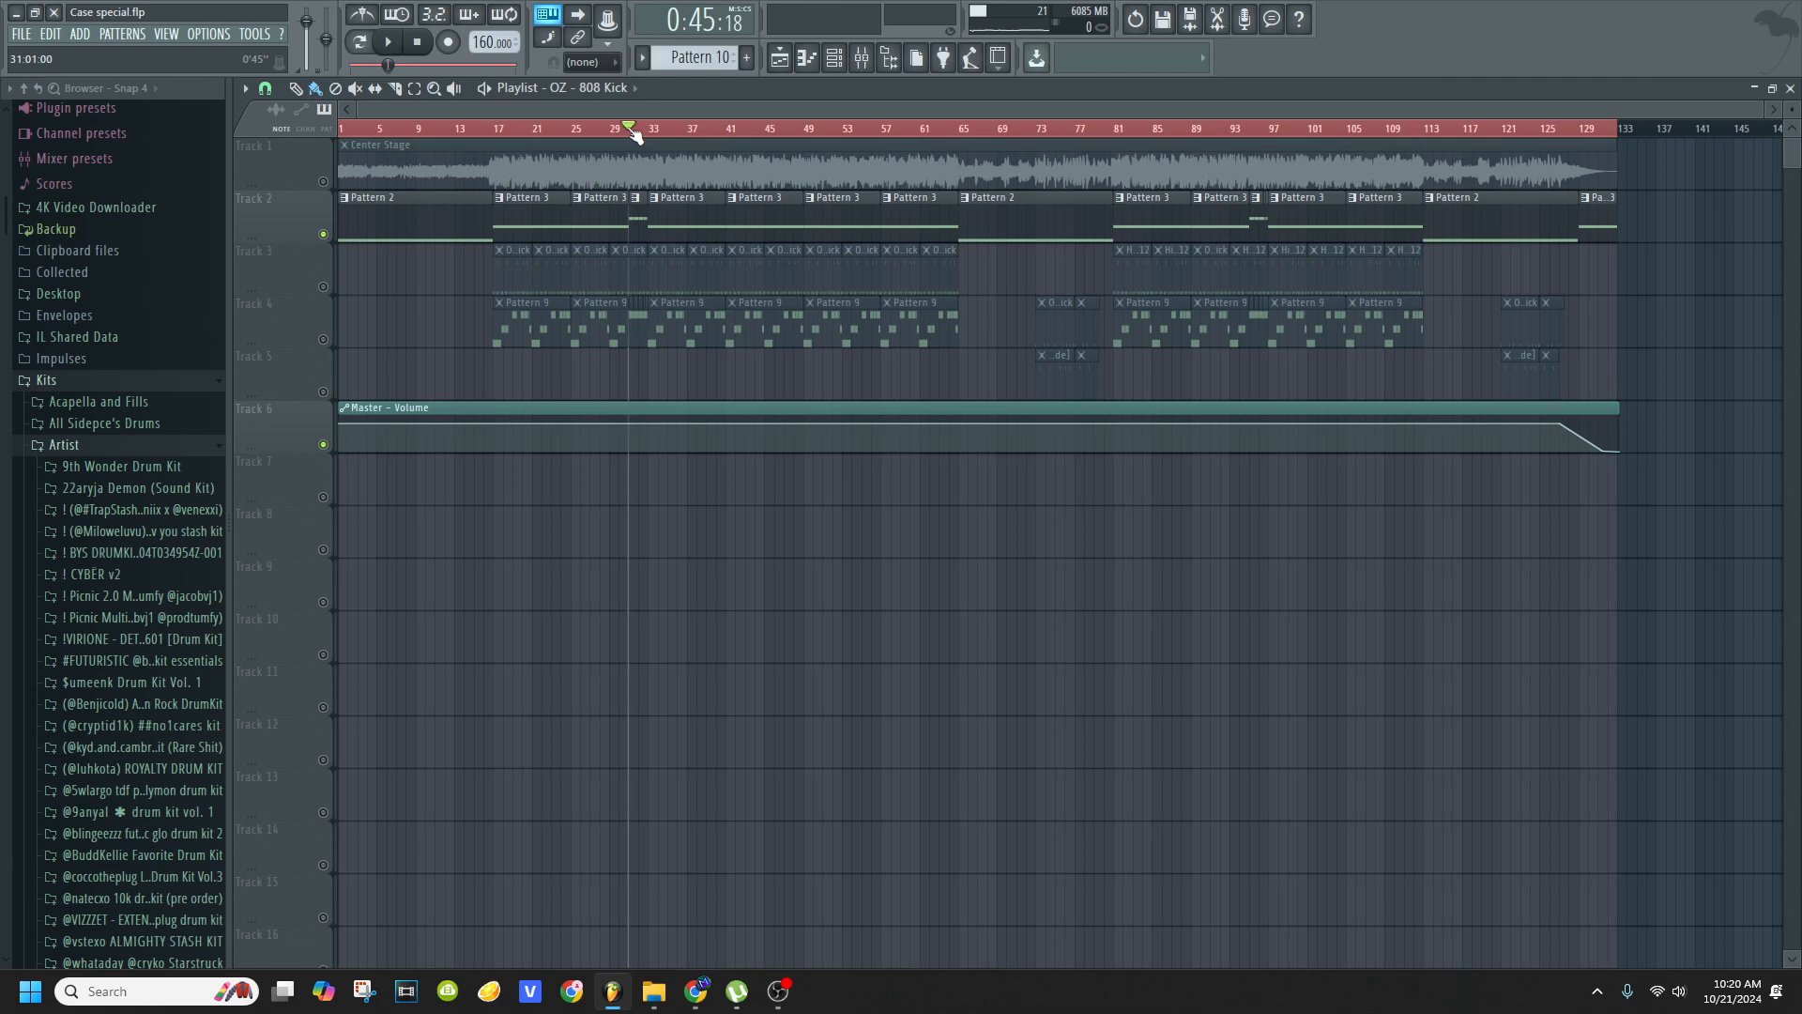
scroll(652, 131, up, 10)
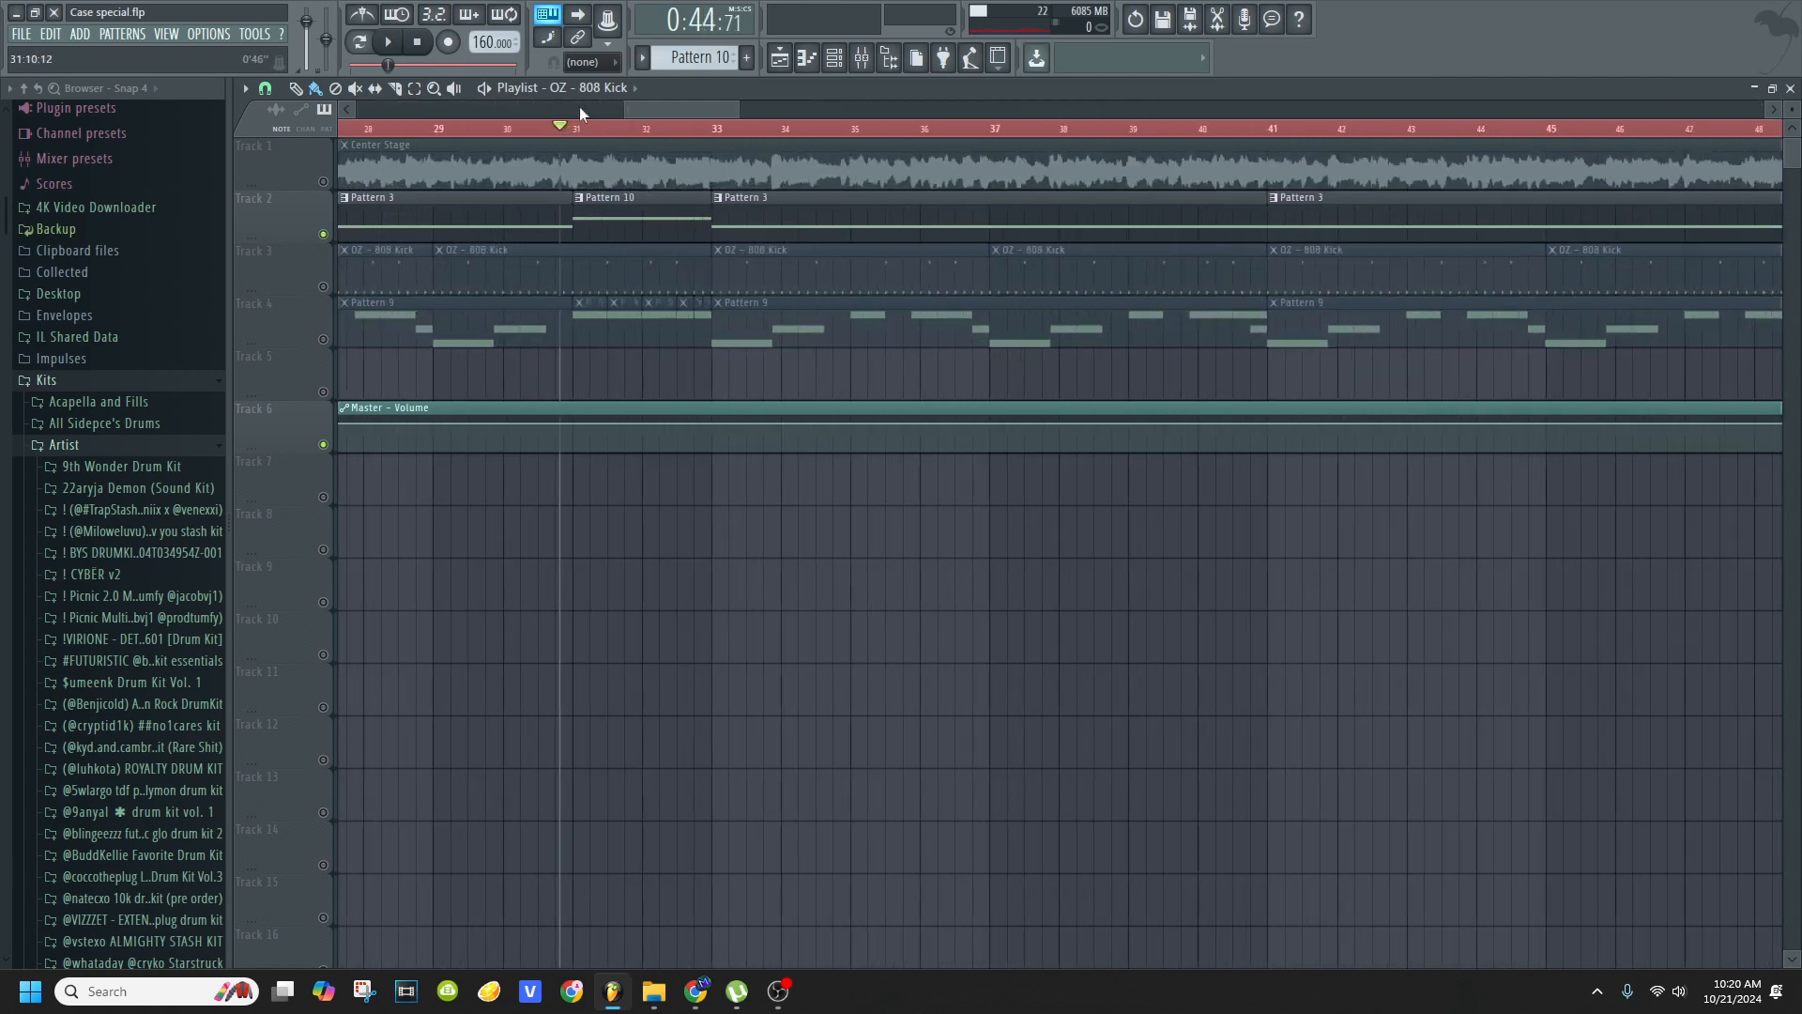
scroll(545, 128, up, 1)
click(534, 129)
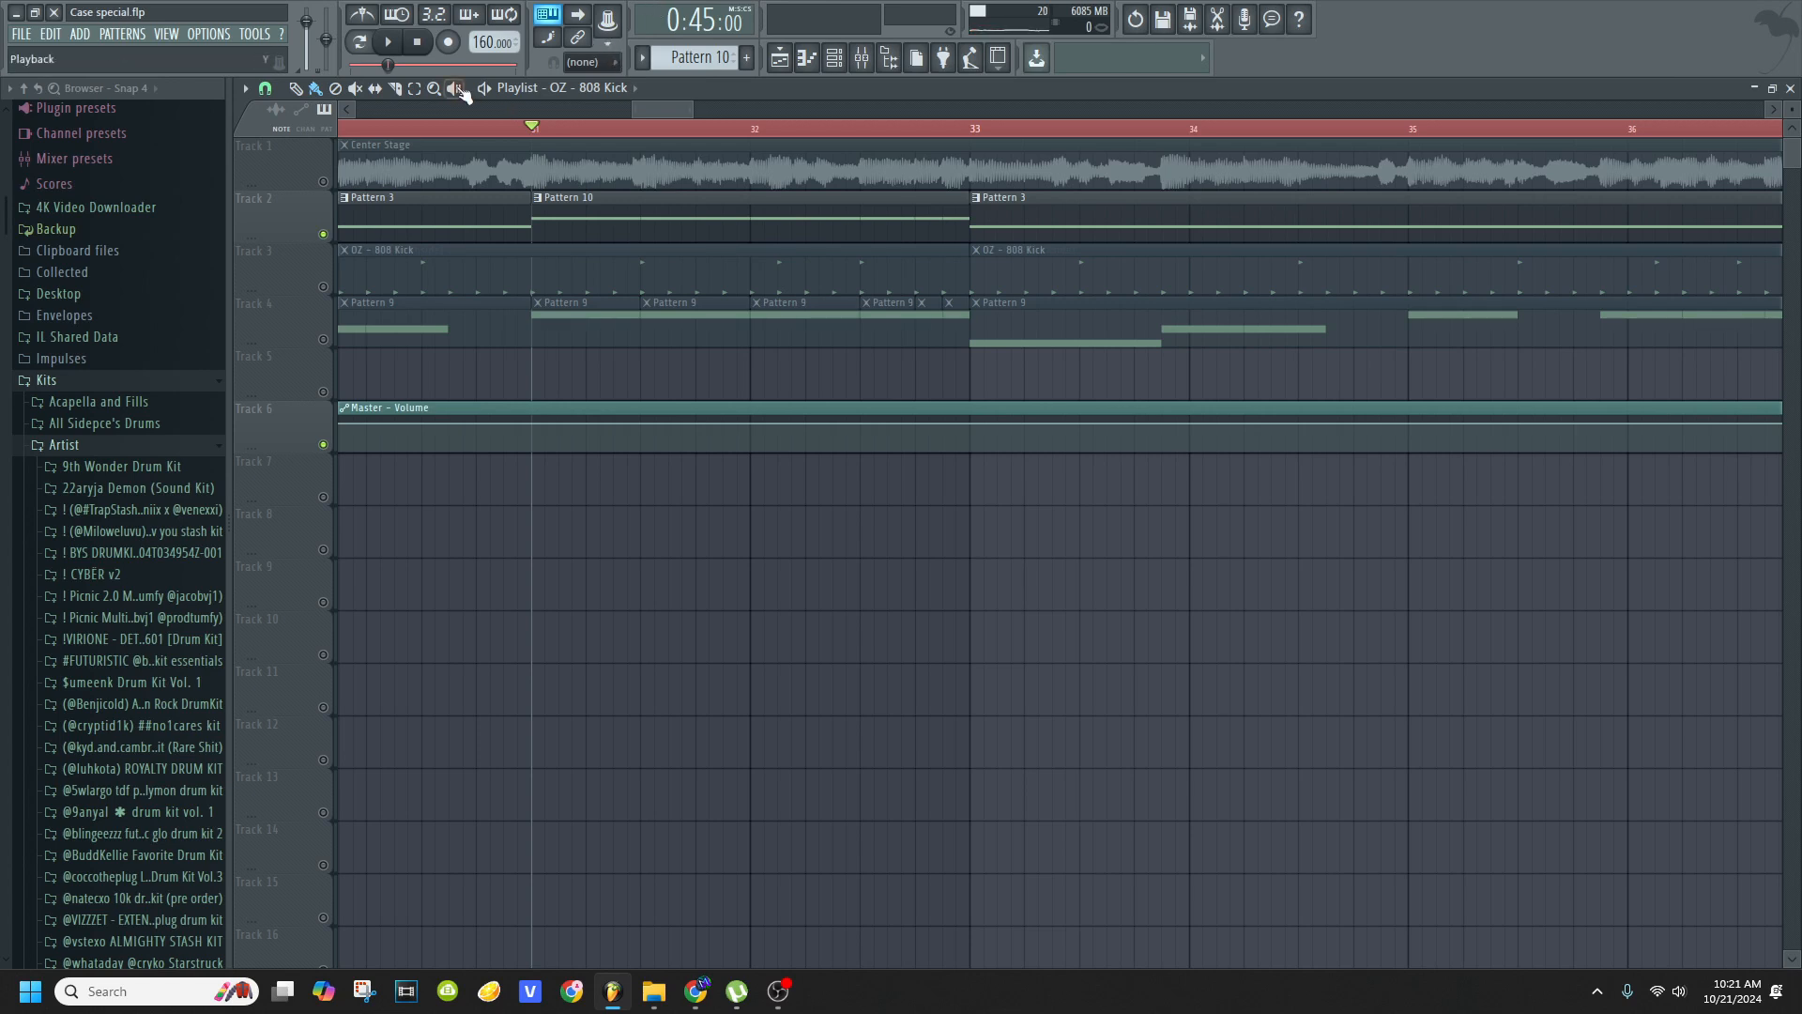
key(space)
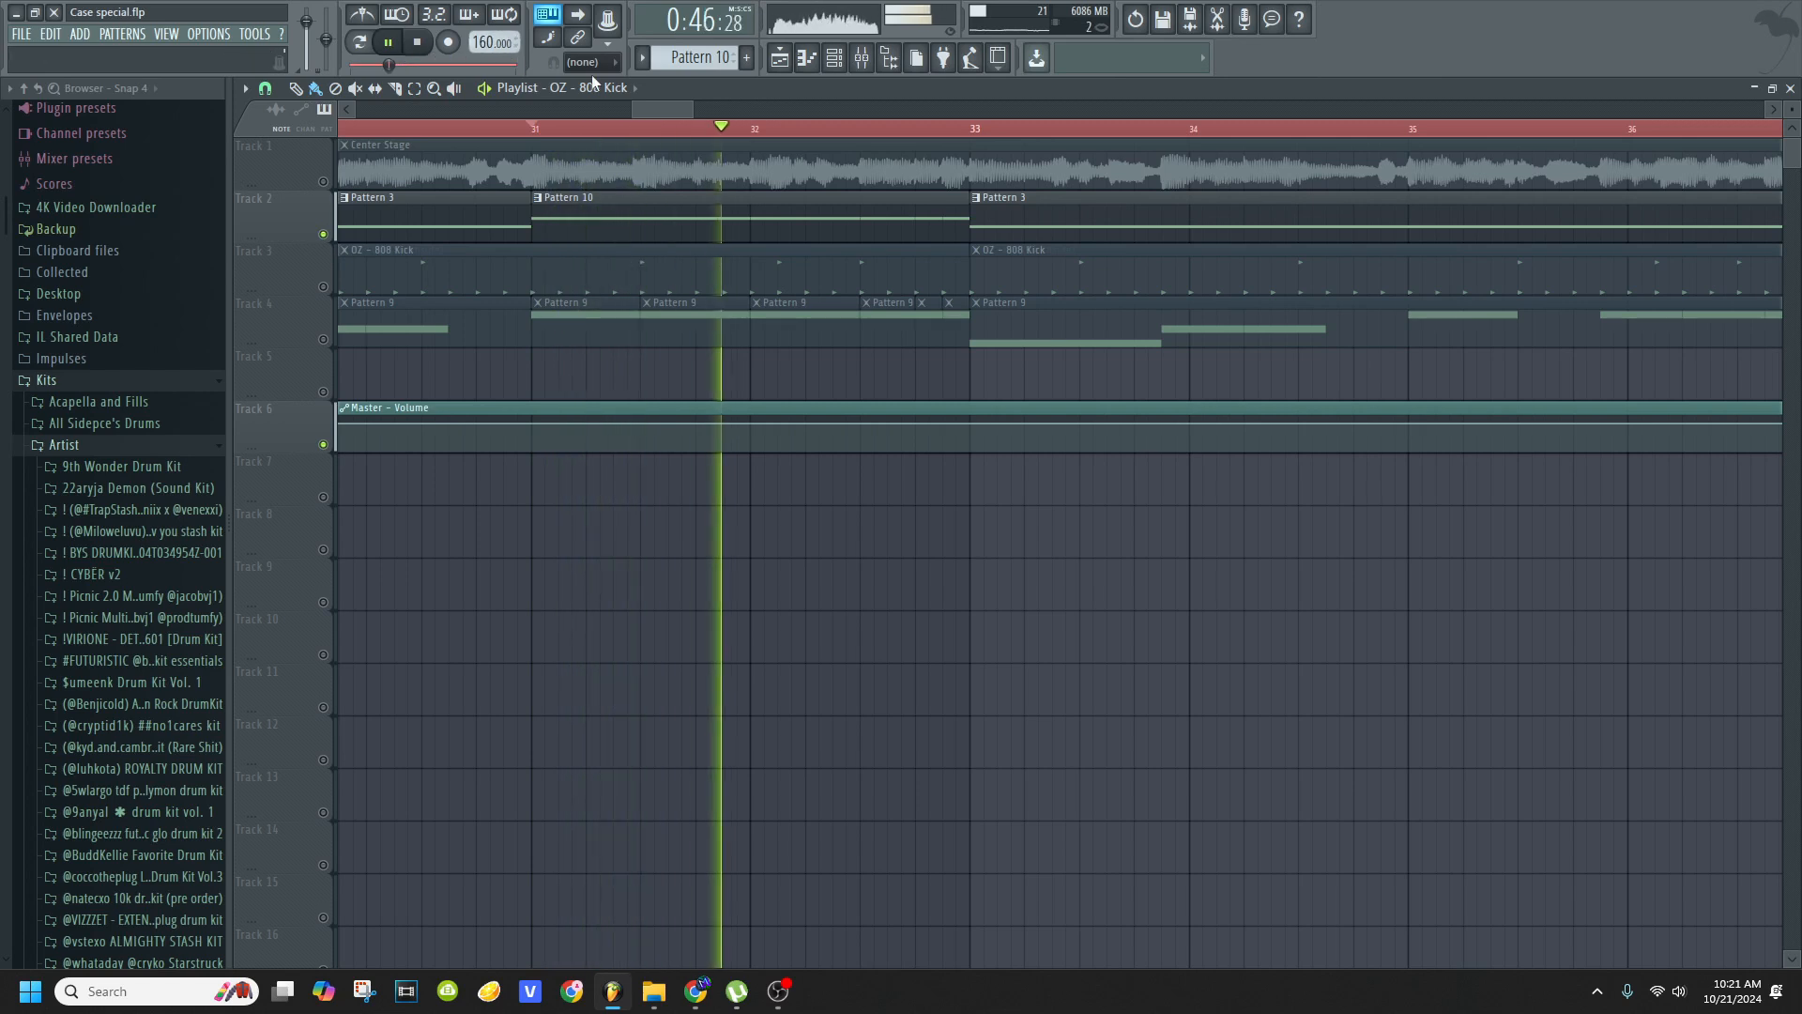
key(space)
- Move the playhead to about bar 17, select Insert 2 in the mixer, and audition the sample's section
scroll(558, 129, down, 10)
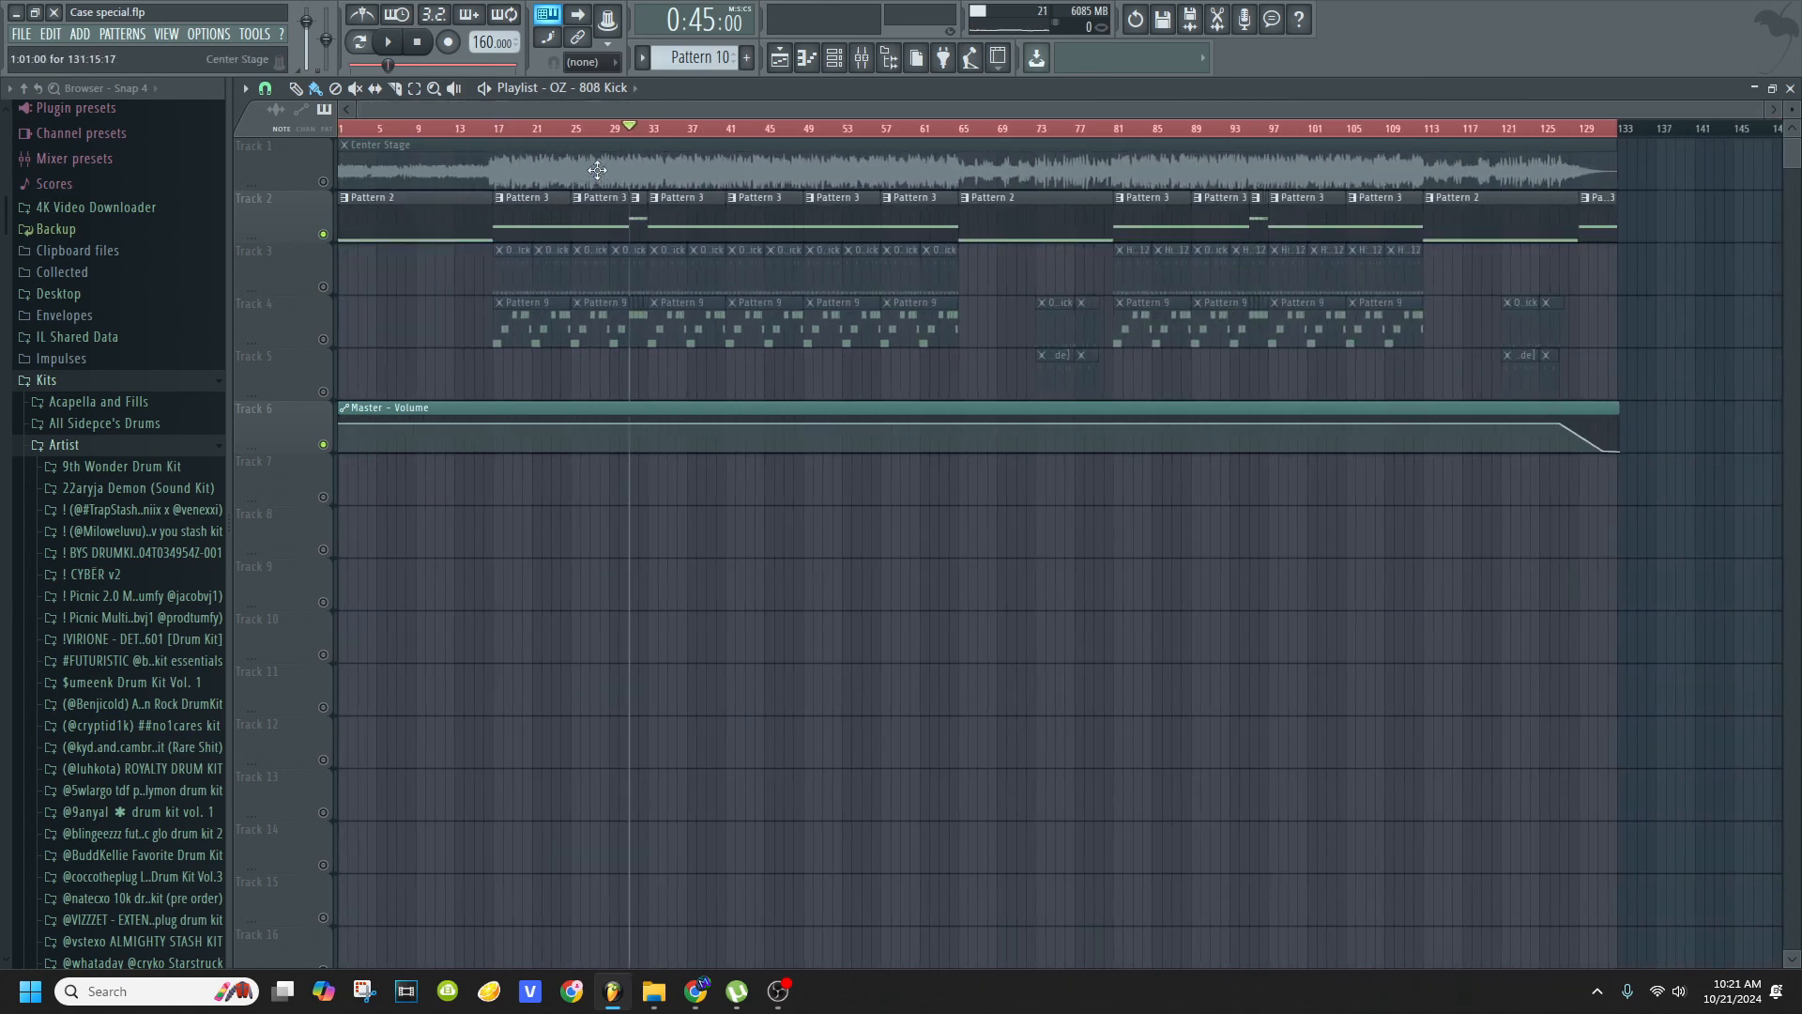
click(499, 128)
scroll(488, 131, up, 5)
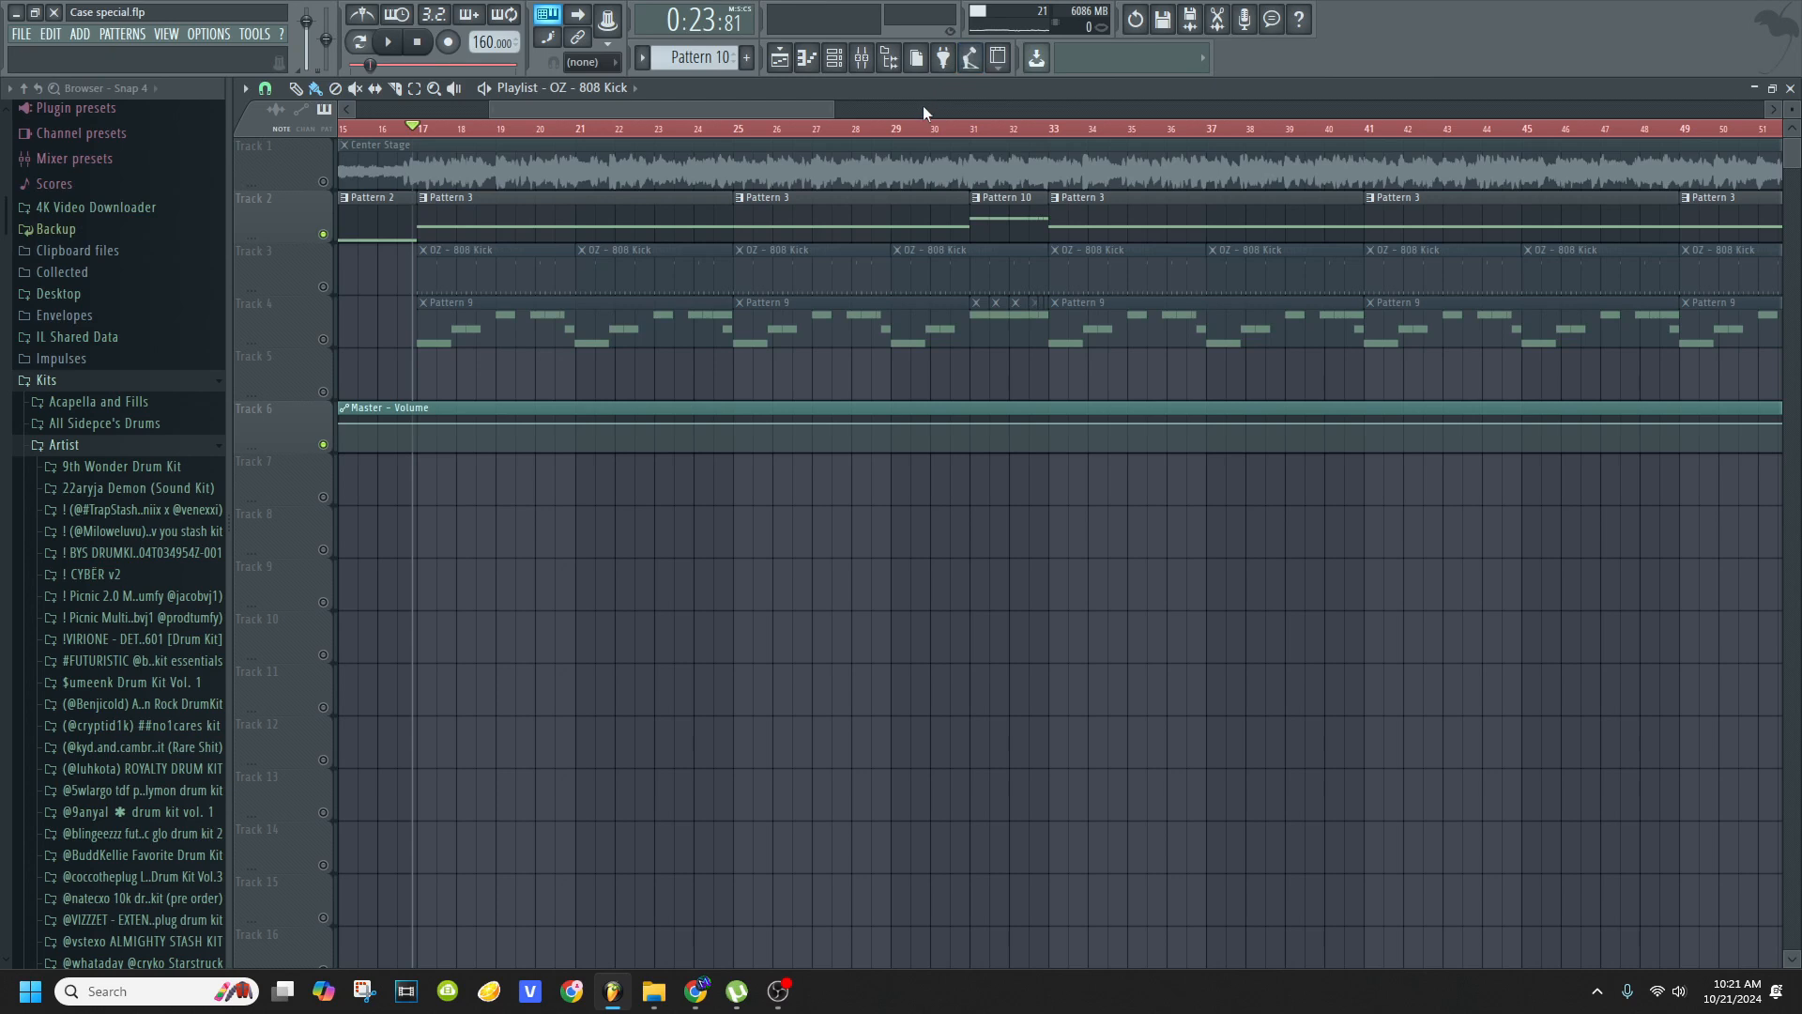
click(860, 58)
click(349, 279)
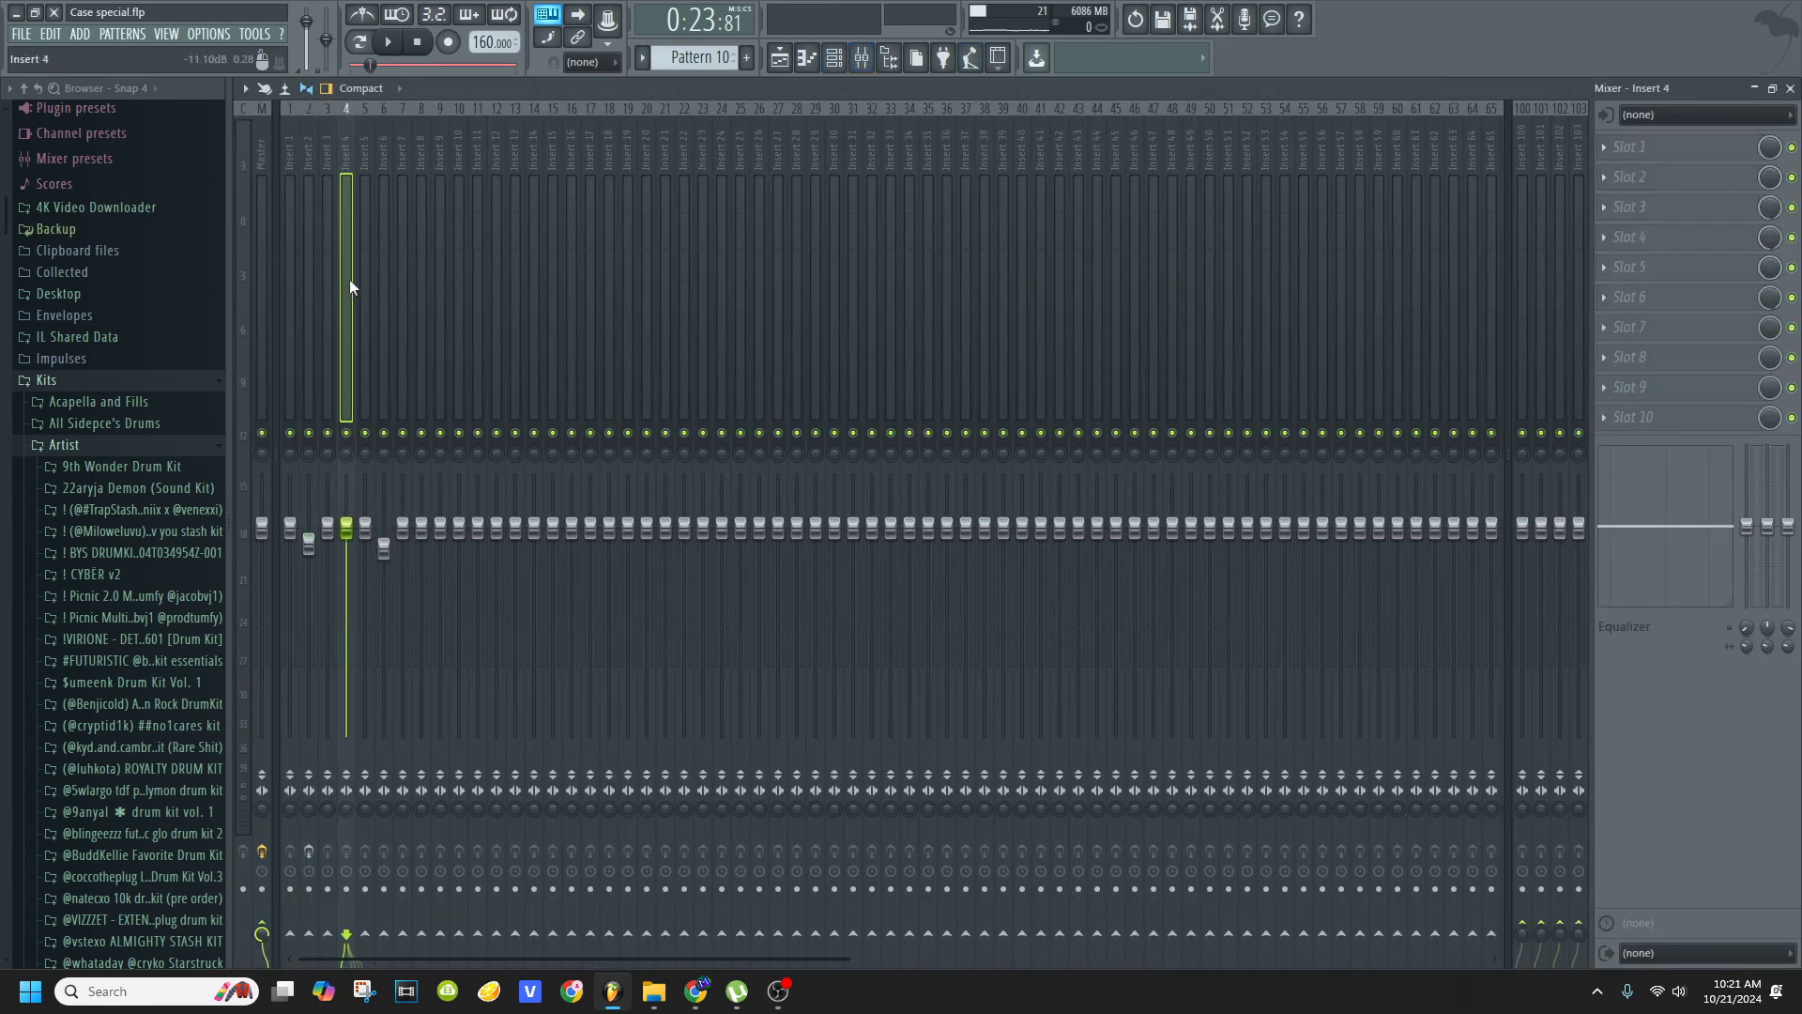
click(377, 279)
click(302, 271)
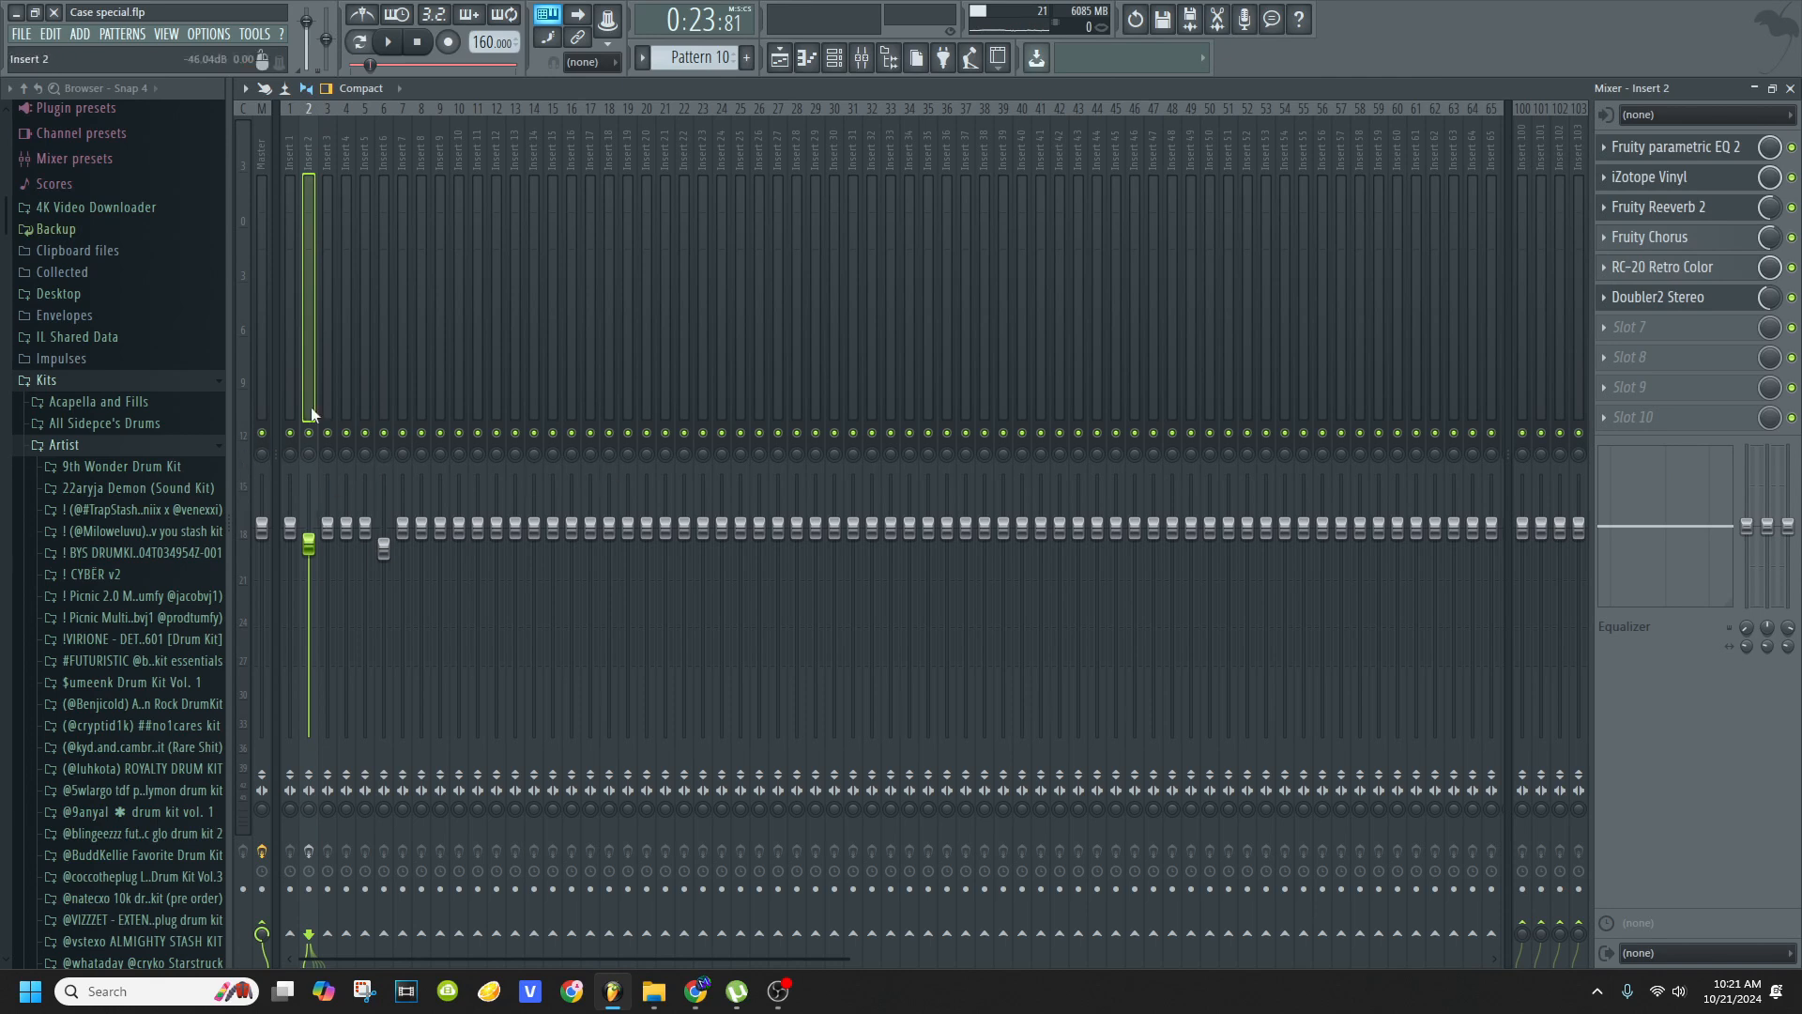
click(389, 43)
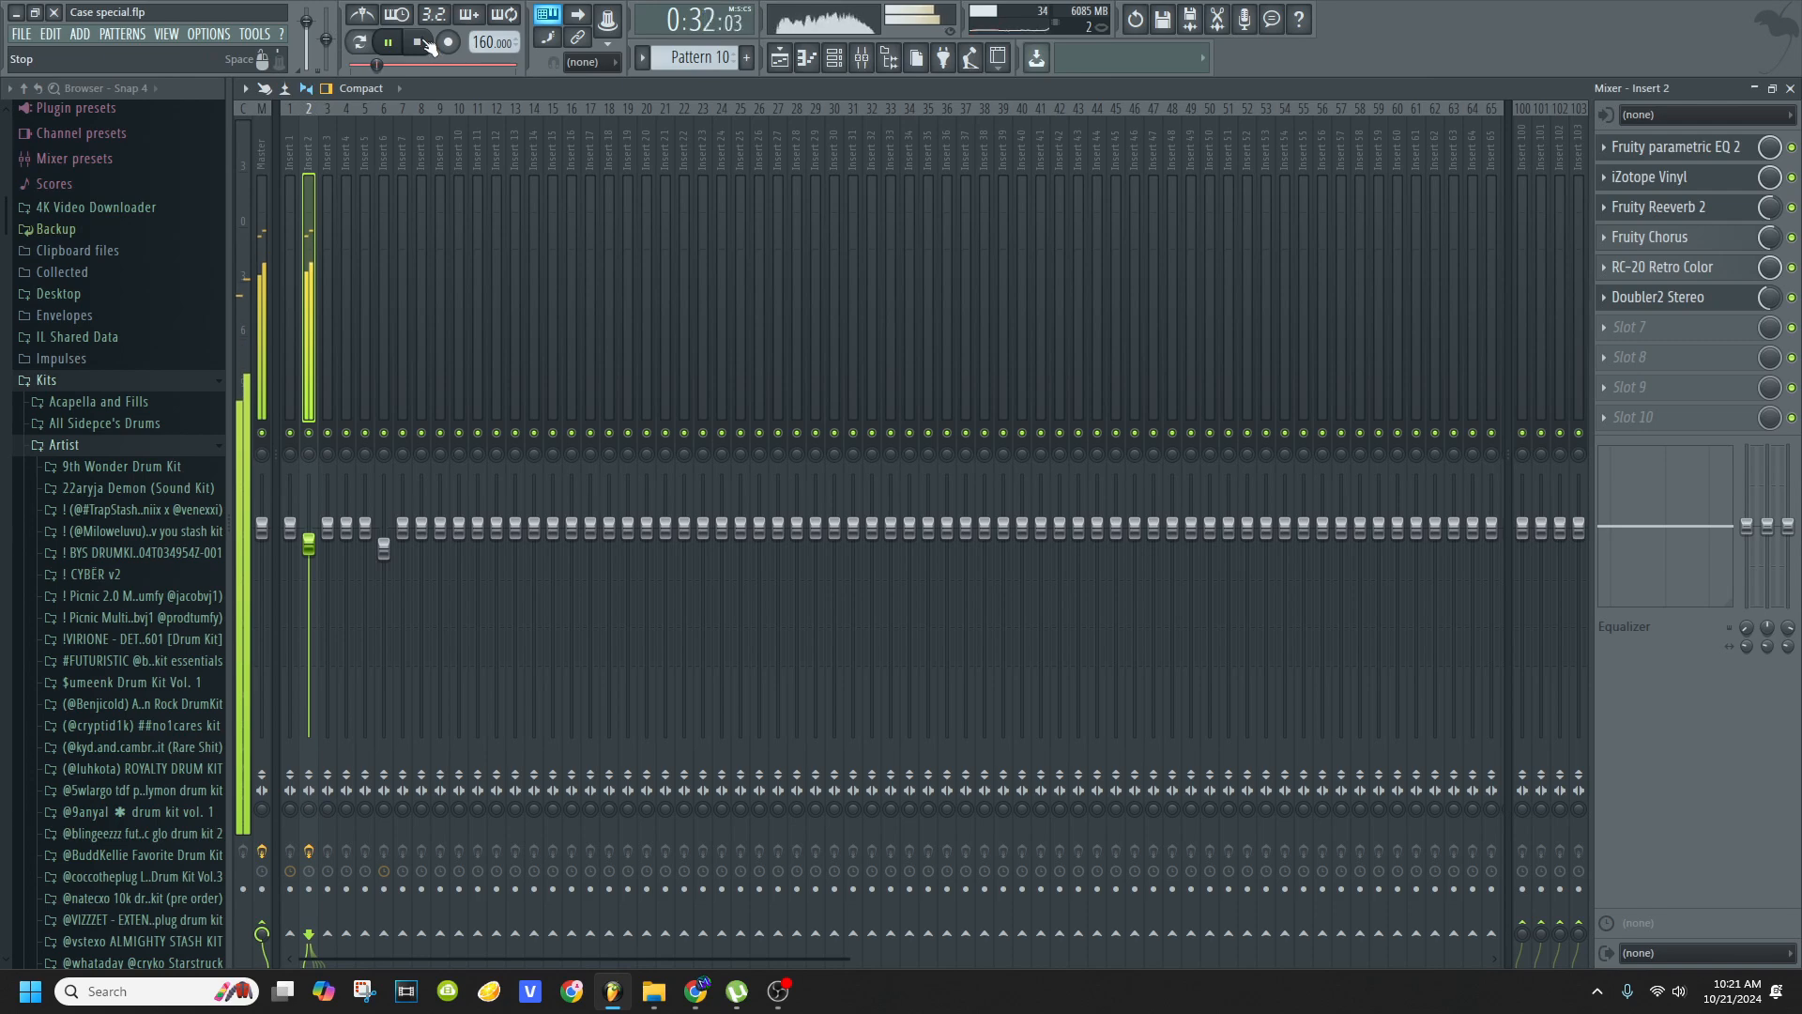
click(420, 42)
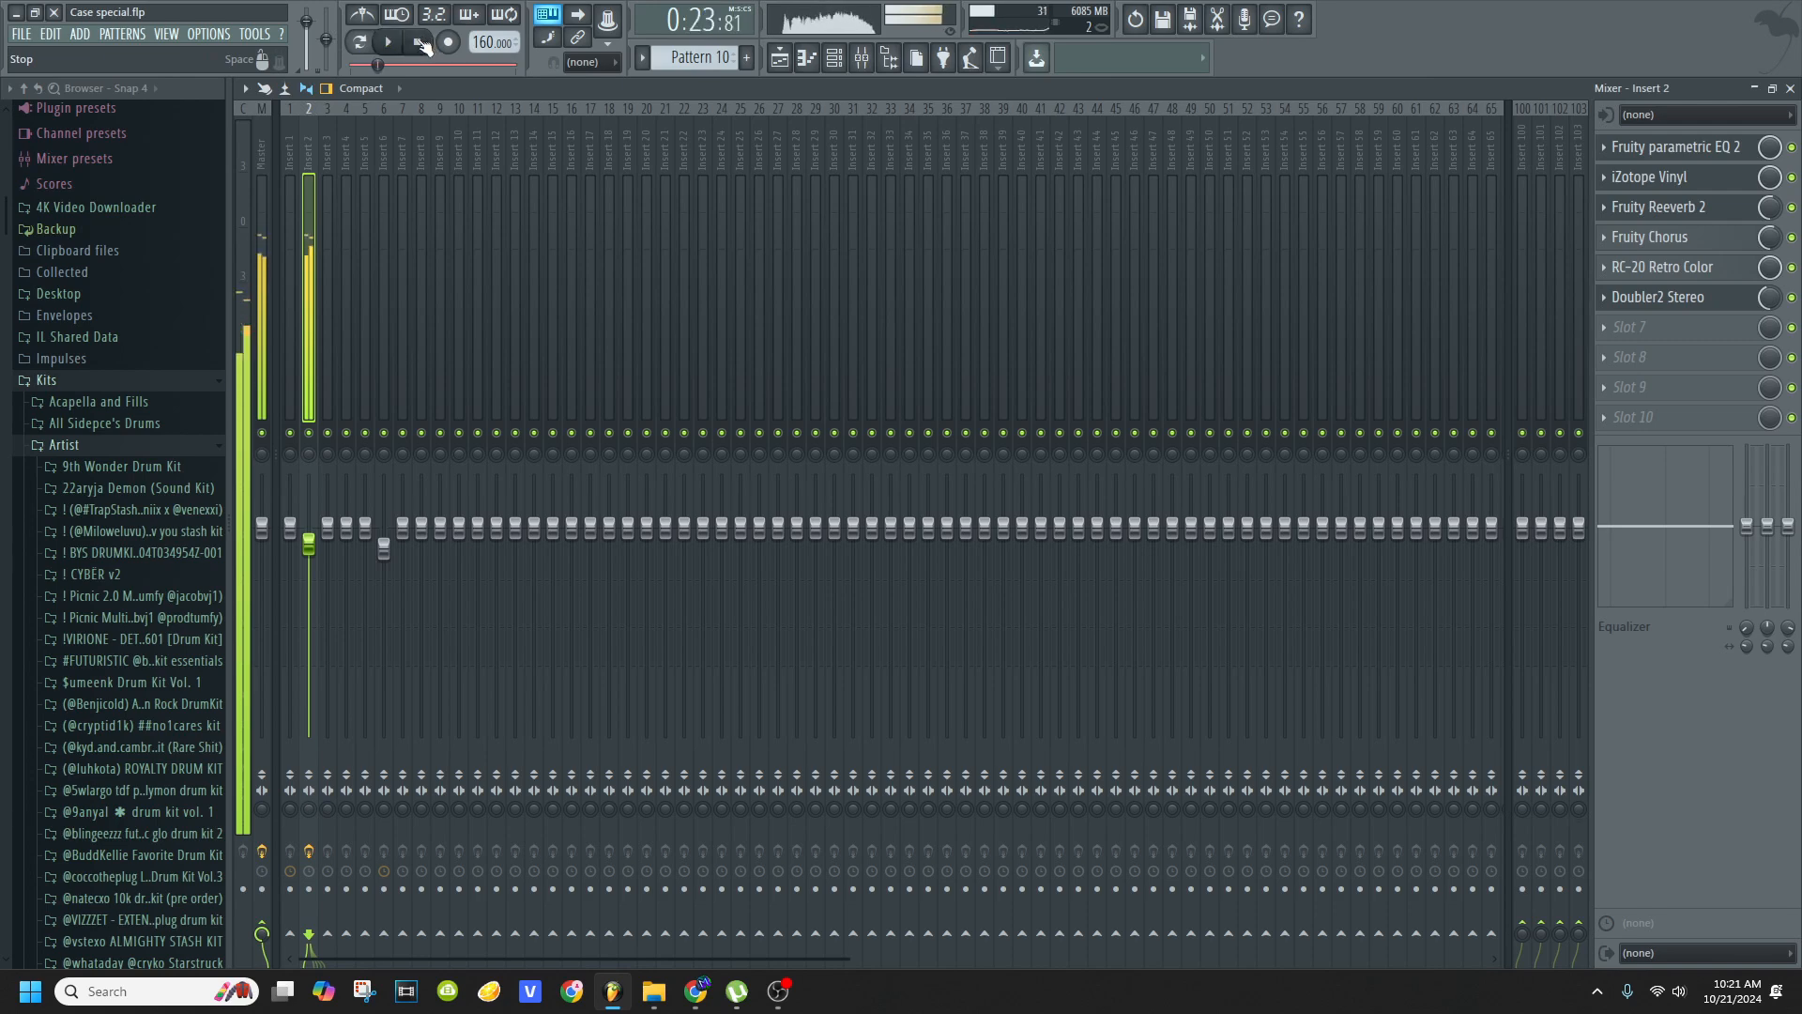
- Open Fruity Parametric EQ 2 on Insert 2 and examine its EQ curve
click(1669, 150)
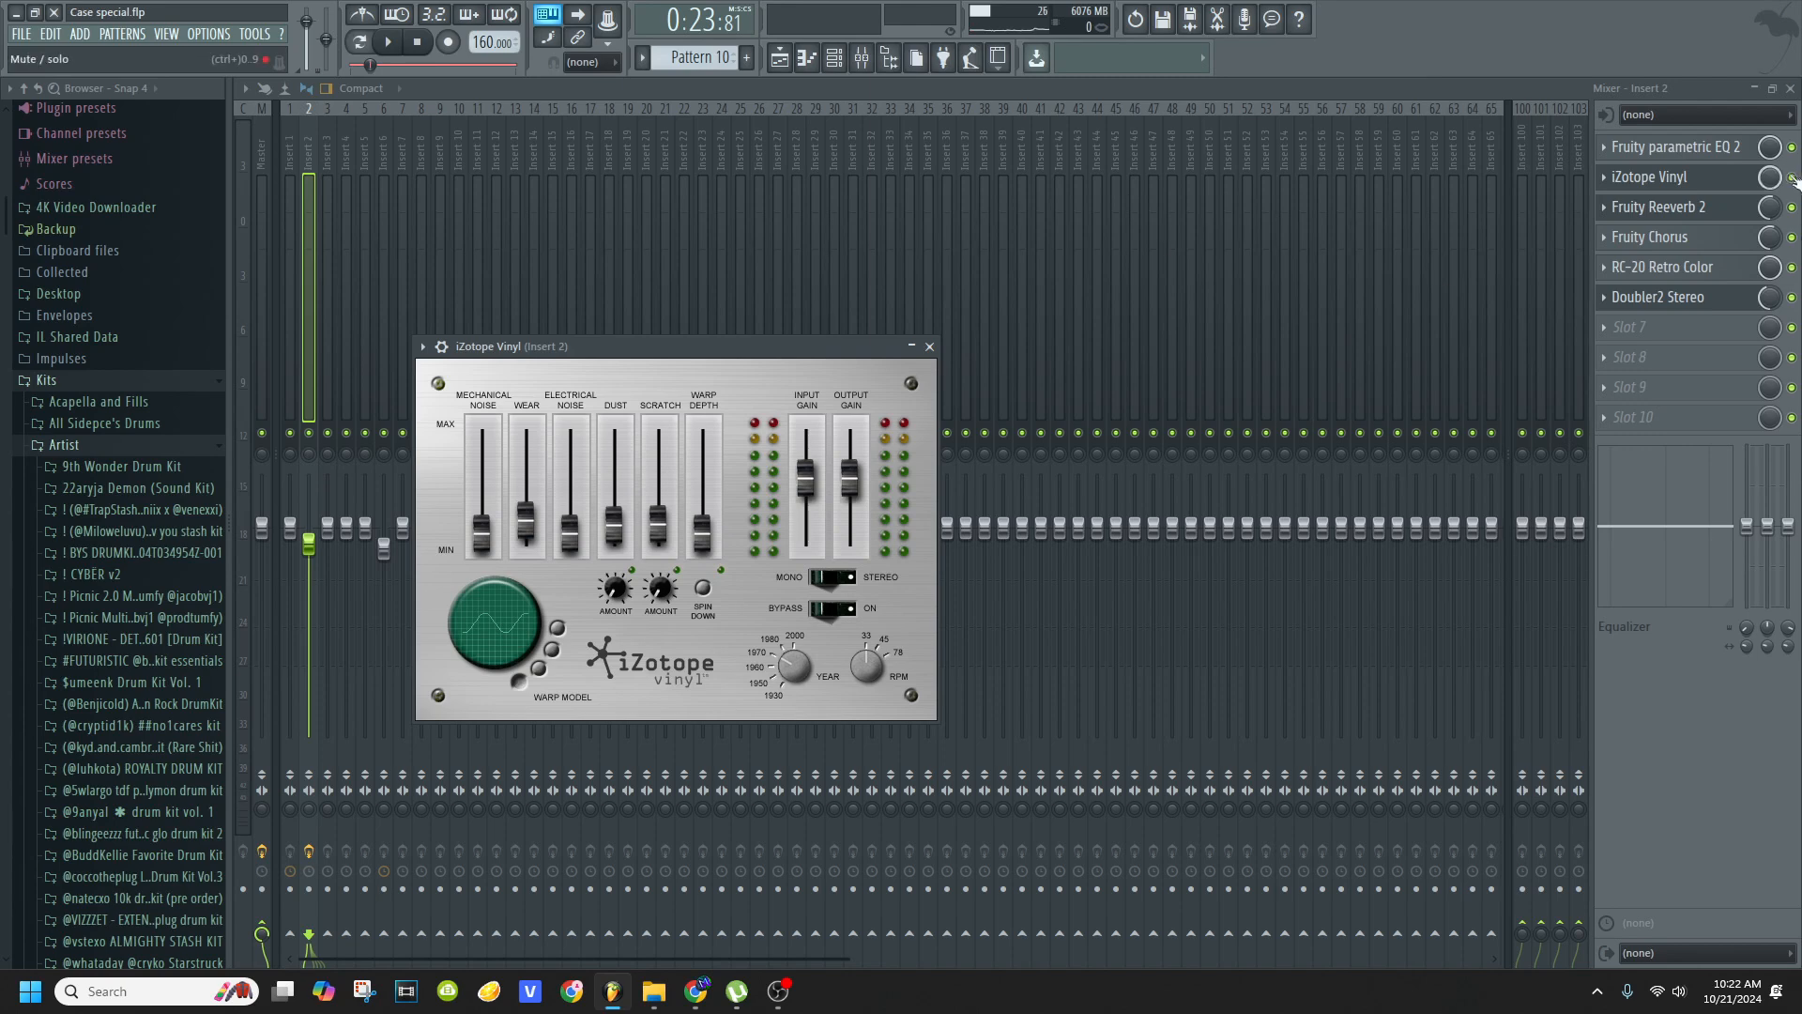
click(1666, 147)
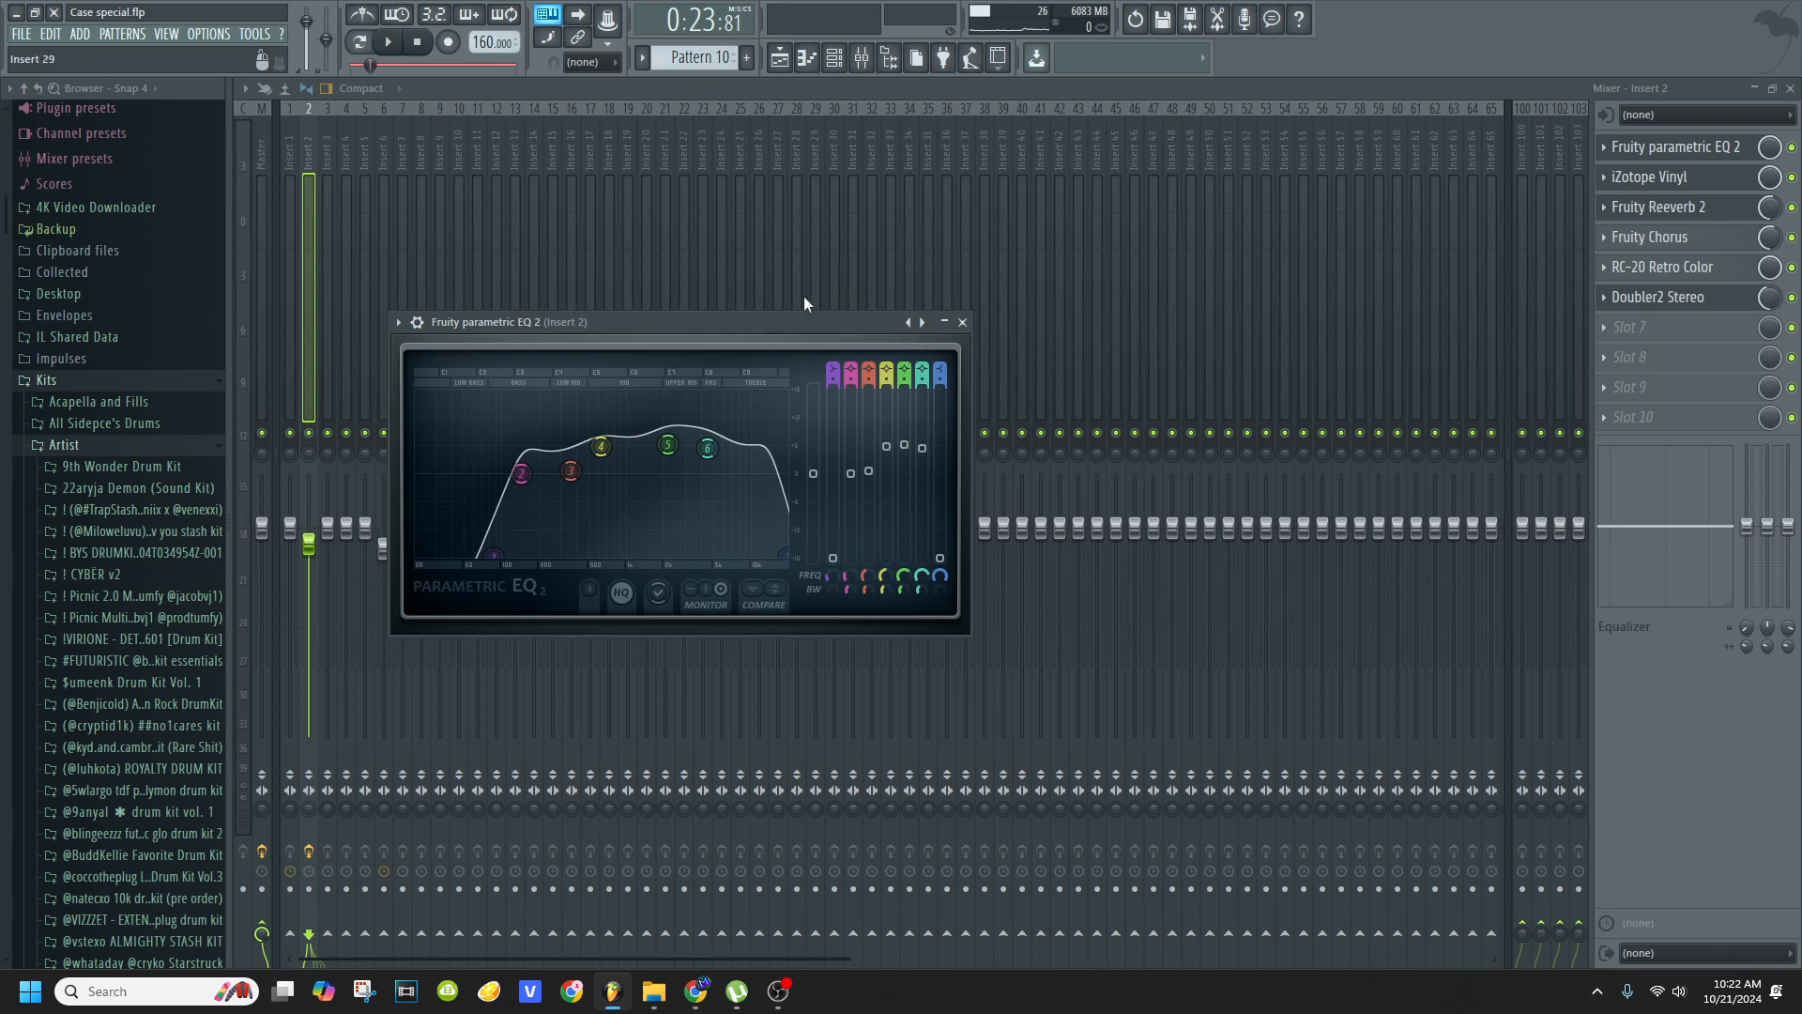
drag(640, 330, 612, 224)
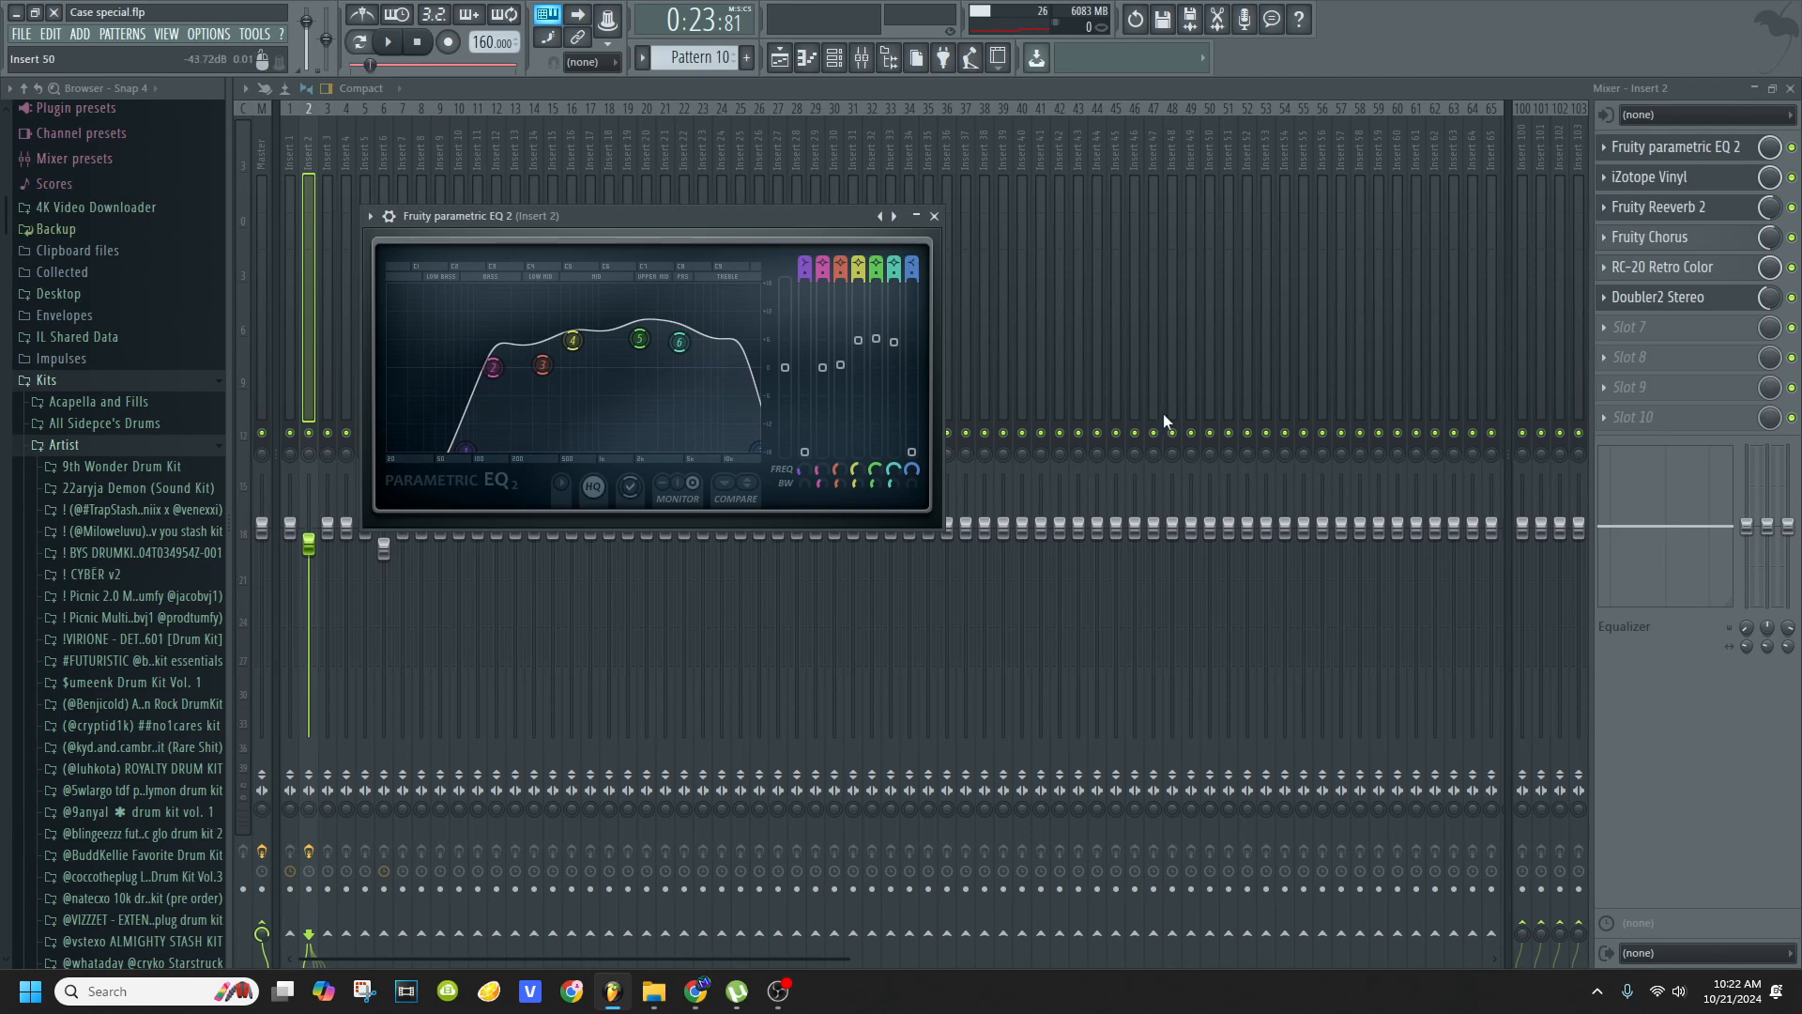
- Examine the Fruity Reeverb 2 settings on Insert 2, followed by the iZotope Vinyl settings
click(1657, 204)
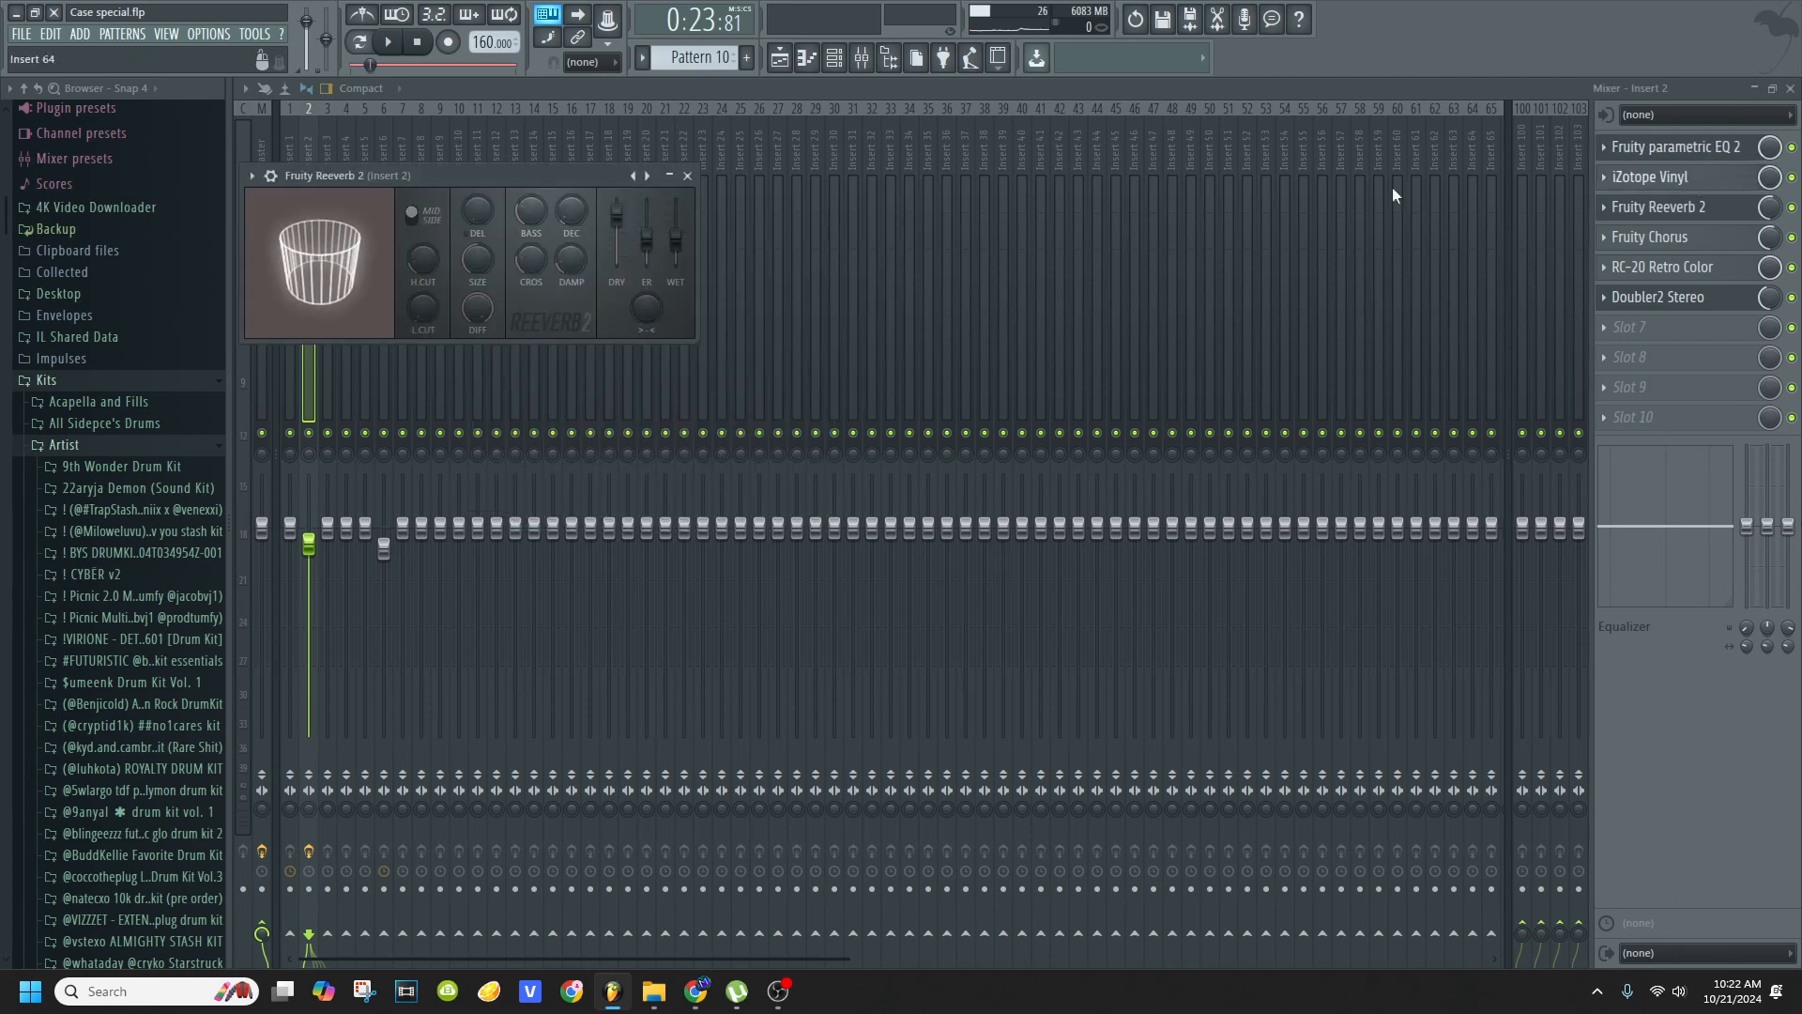
drag(387, 173, 702, 274)
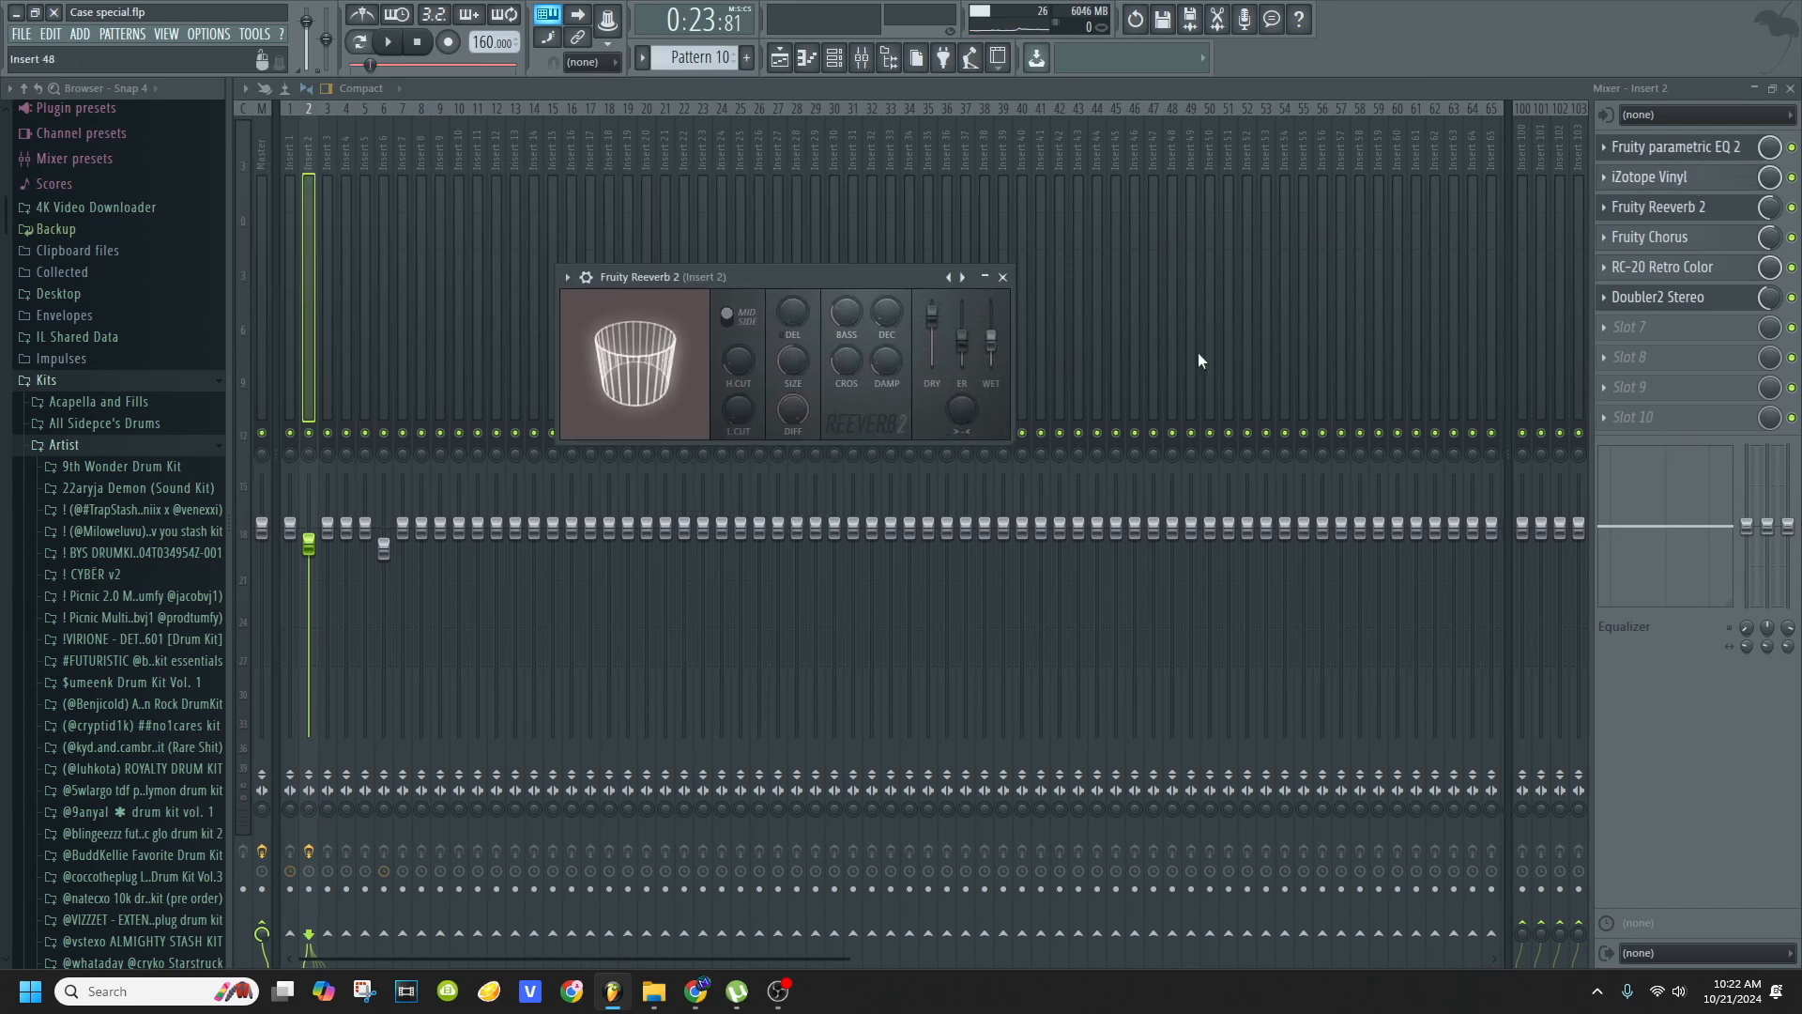
click(1673, 184)
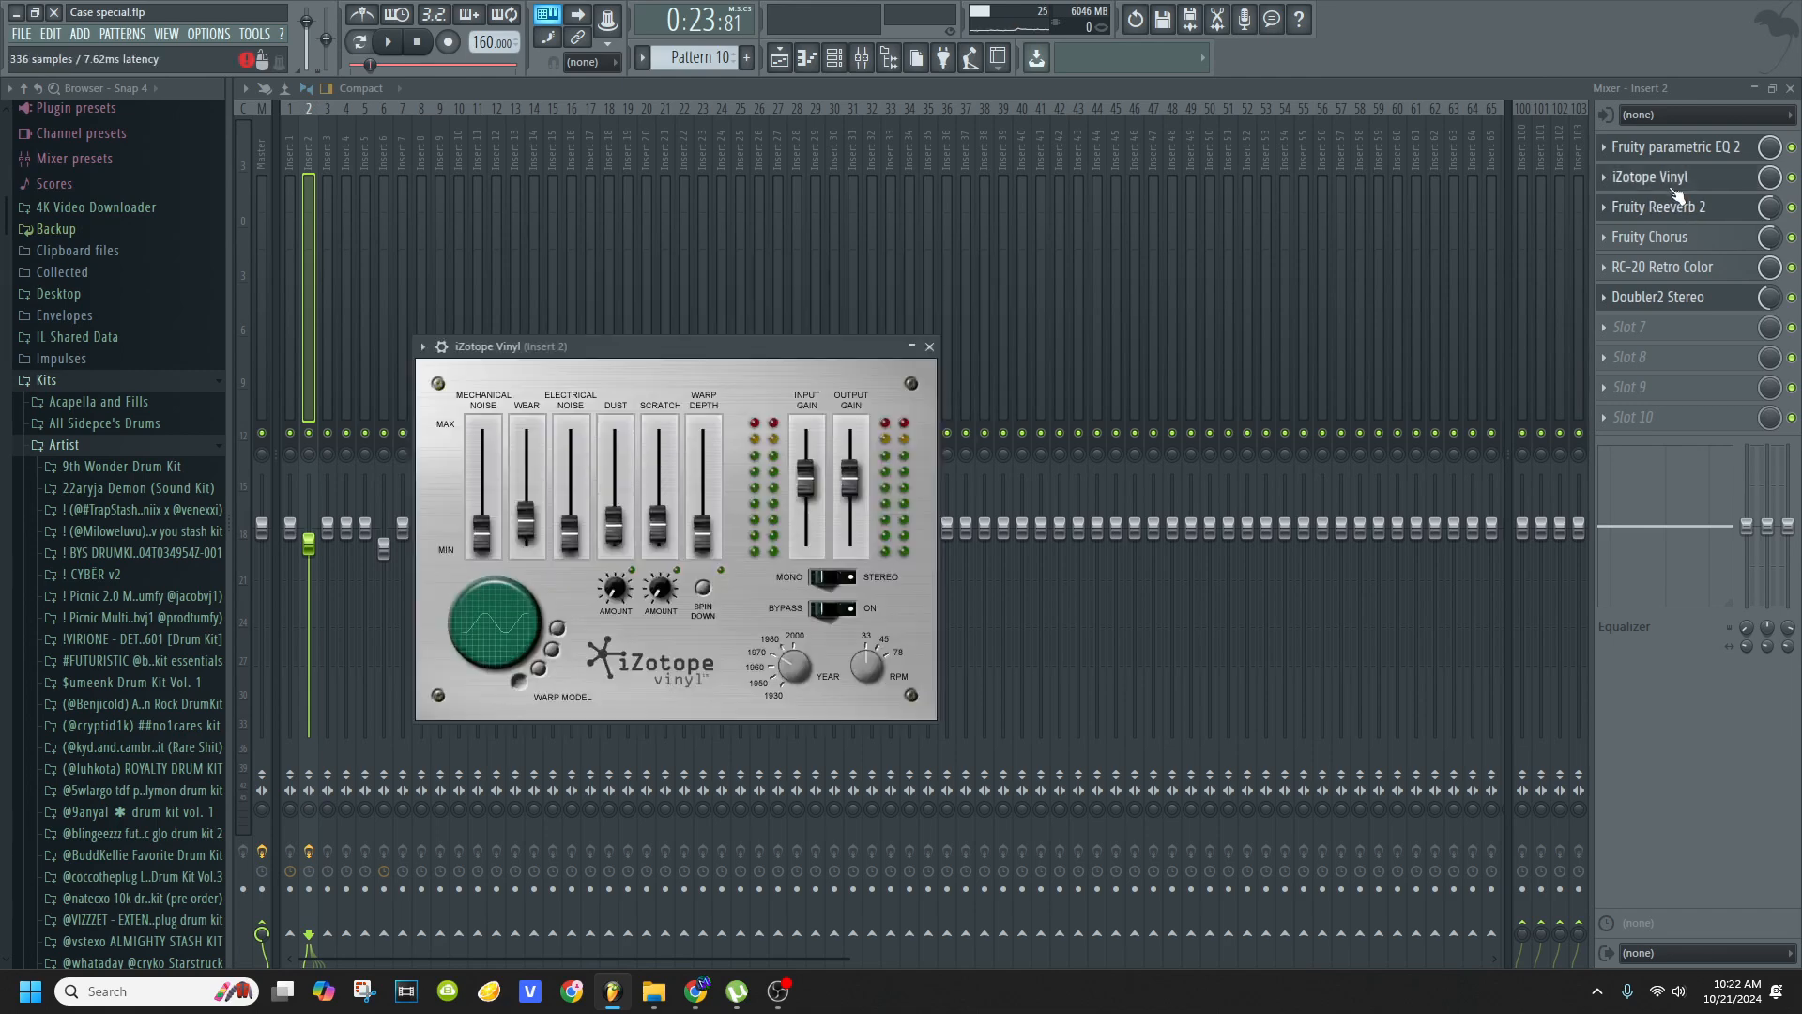
drag(728, 357, 789, 298)
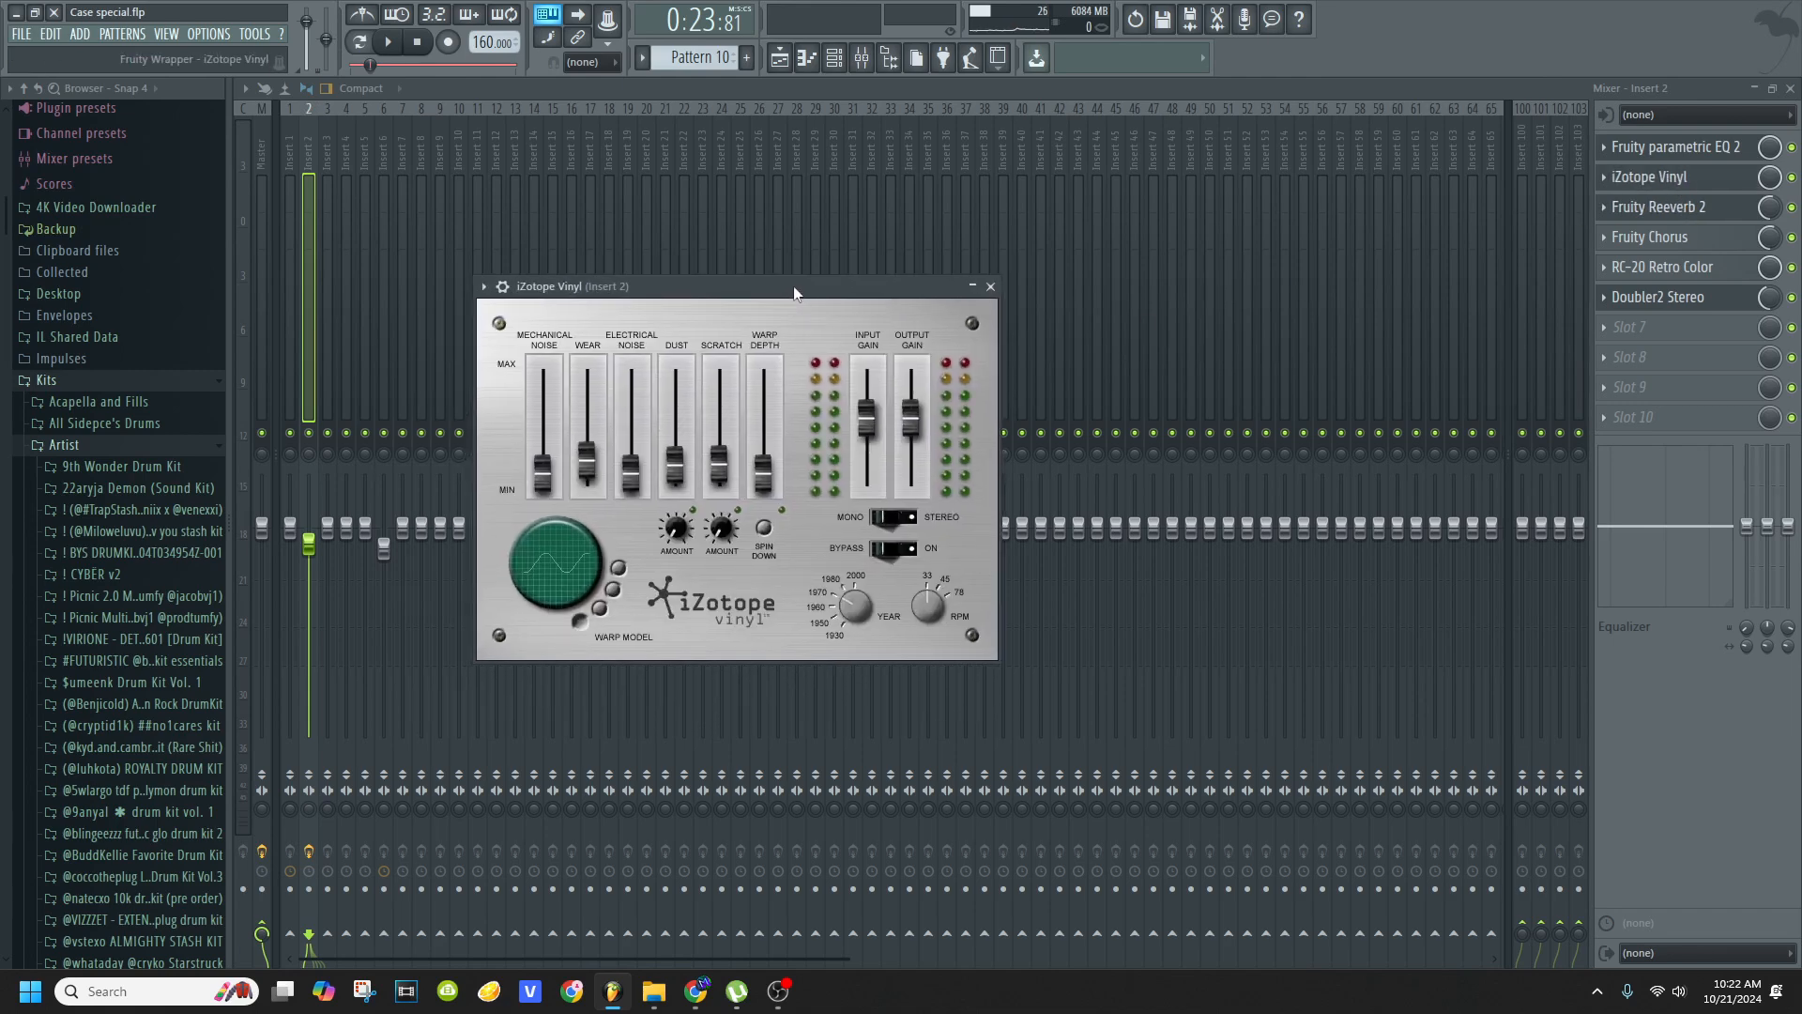
- Review Fruity Chorus on Insert 2 and open RC-20 Retro Color to show the module settings of its BEnny preset
click(1676, 245)
drag(520, 207, 727, 225)
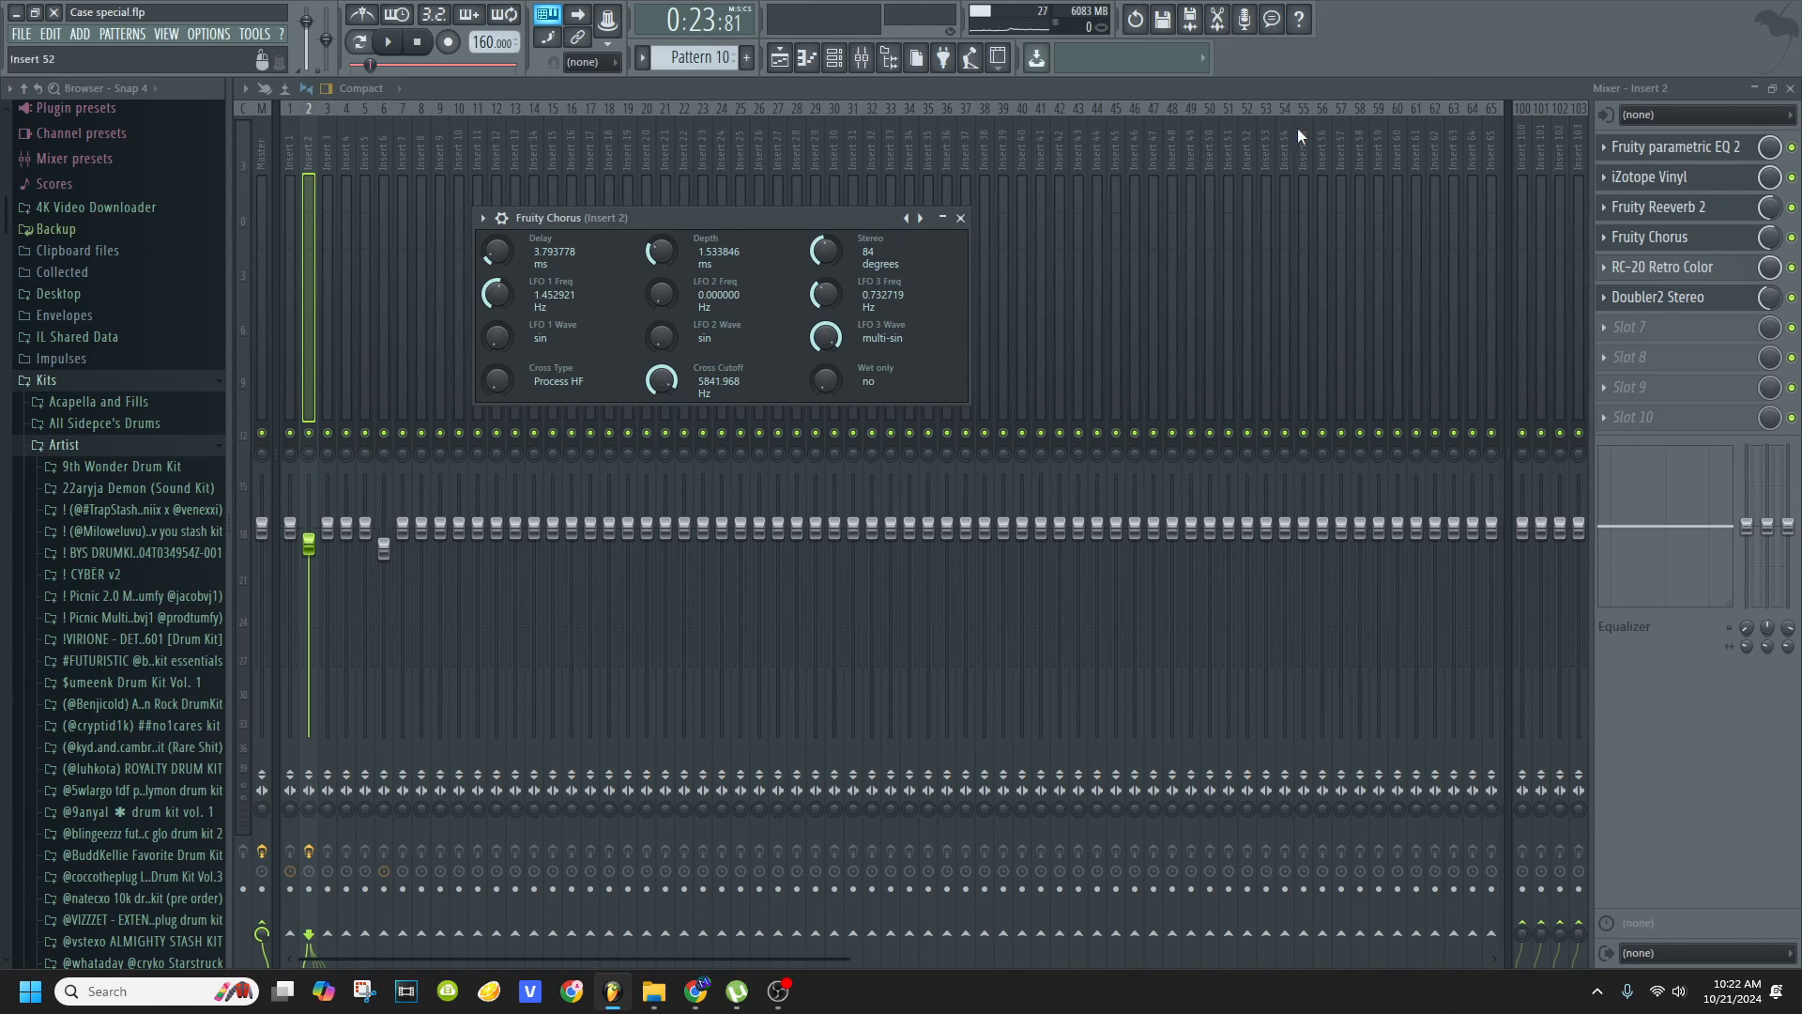
click(1686, 272)
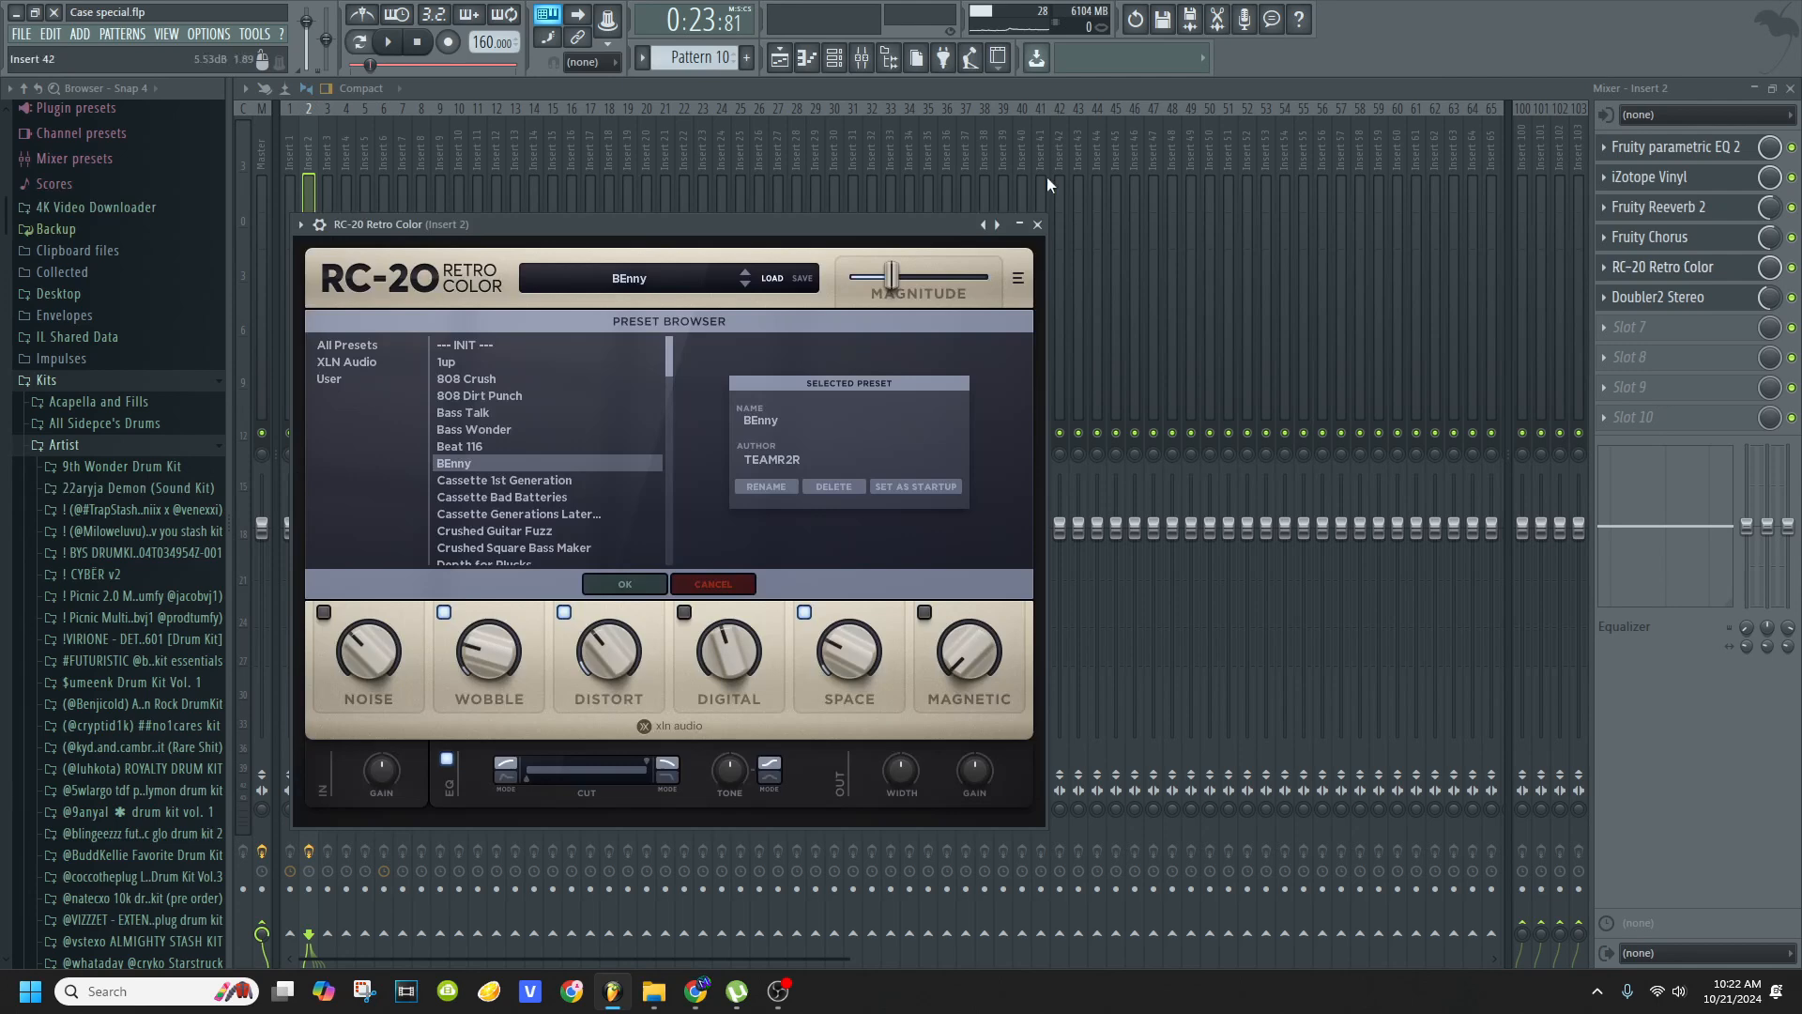
drag(779, 219, 845, 173)
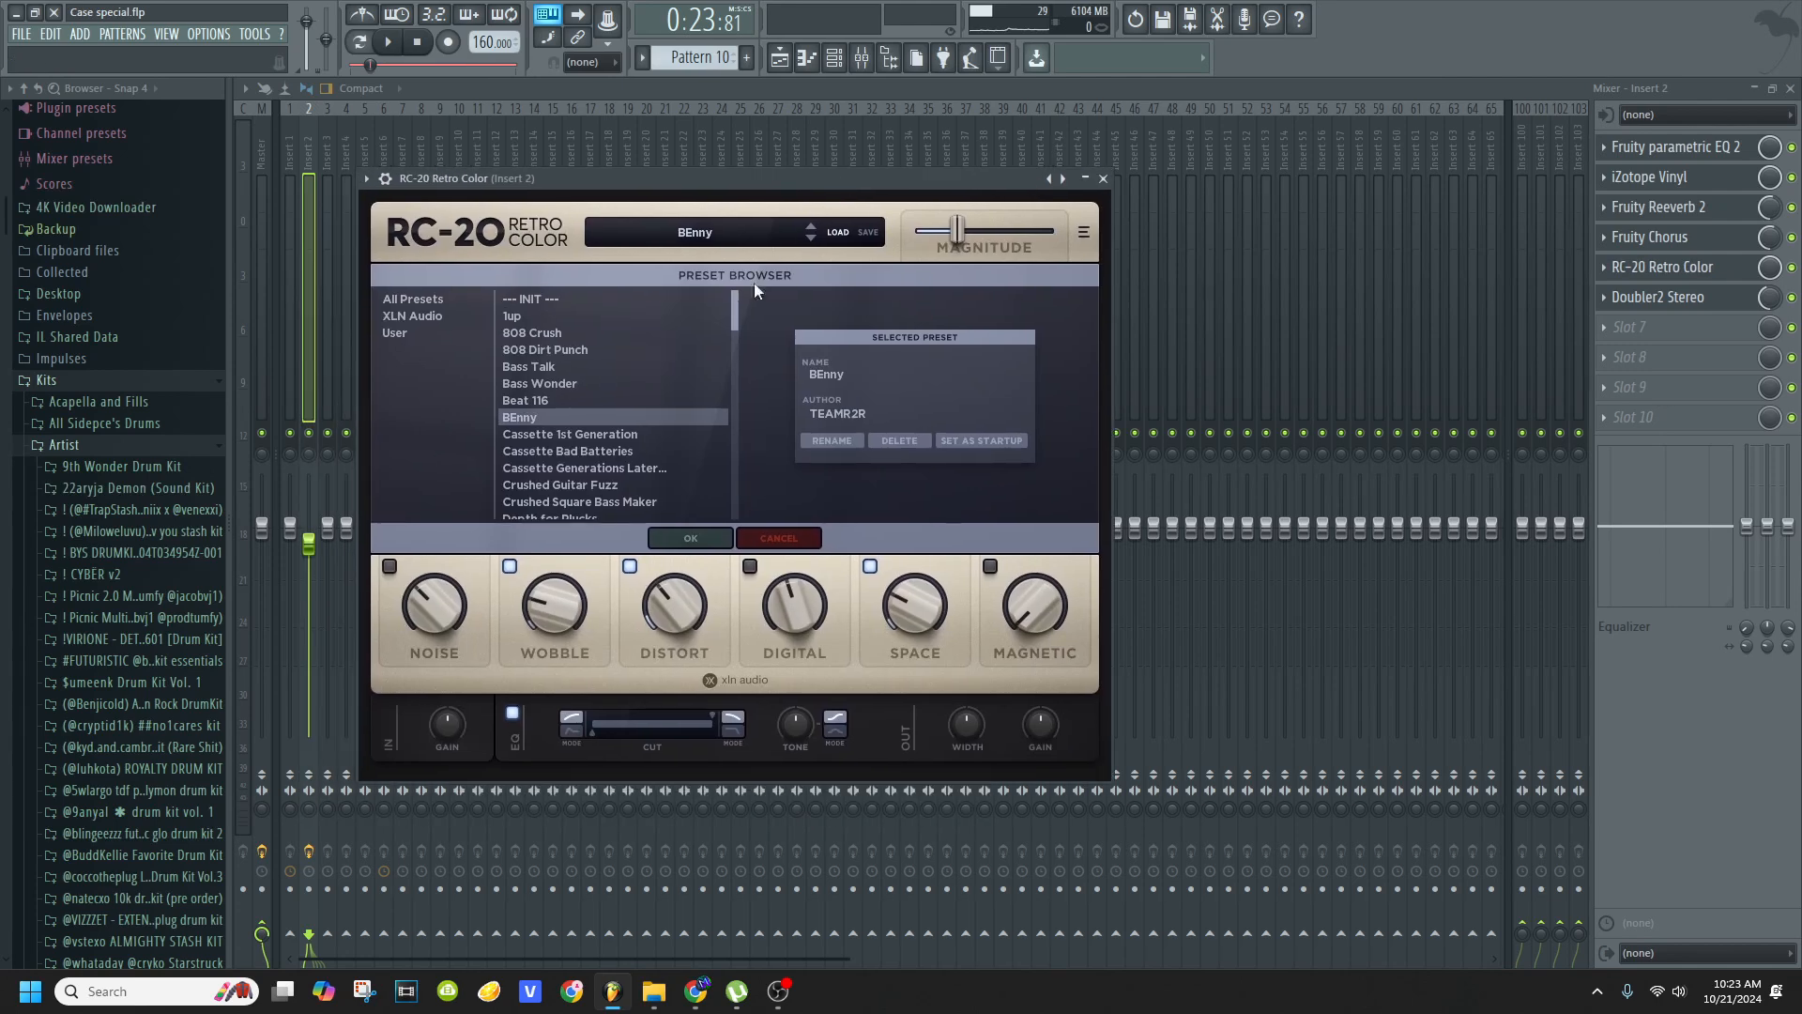
click(727, 242)
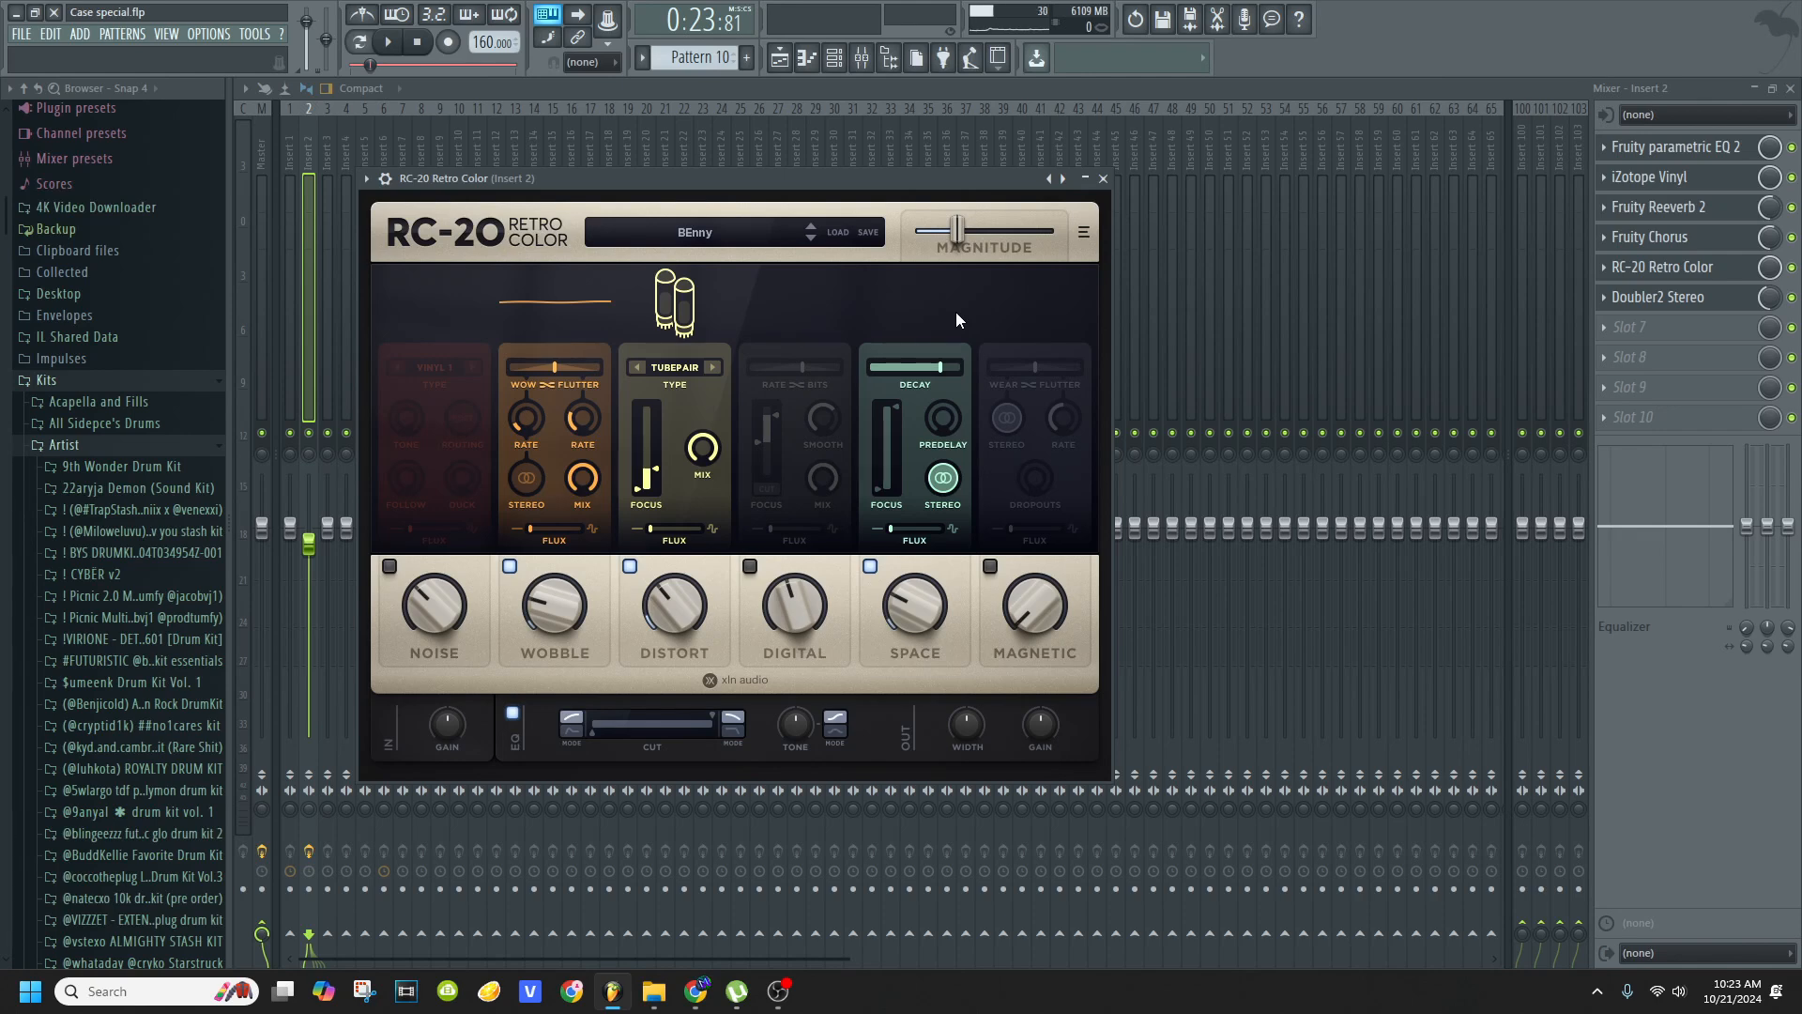
- Open Doubler2 Stereo on Insert 2 to examine its voice and delay settings, and return to the playlist
click(1656, 297)
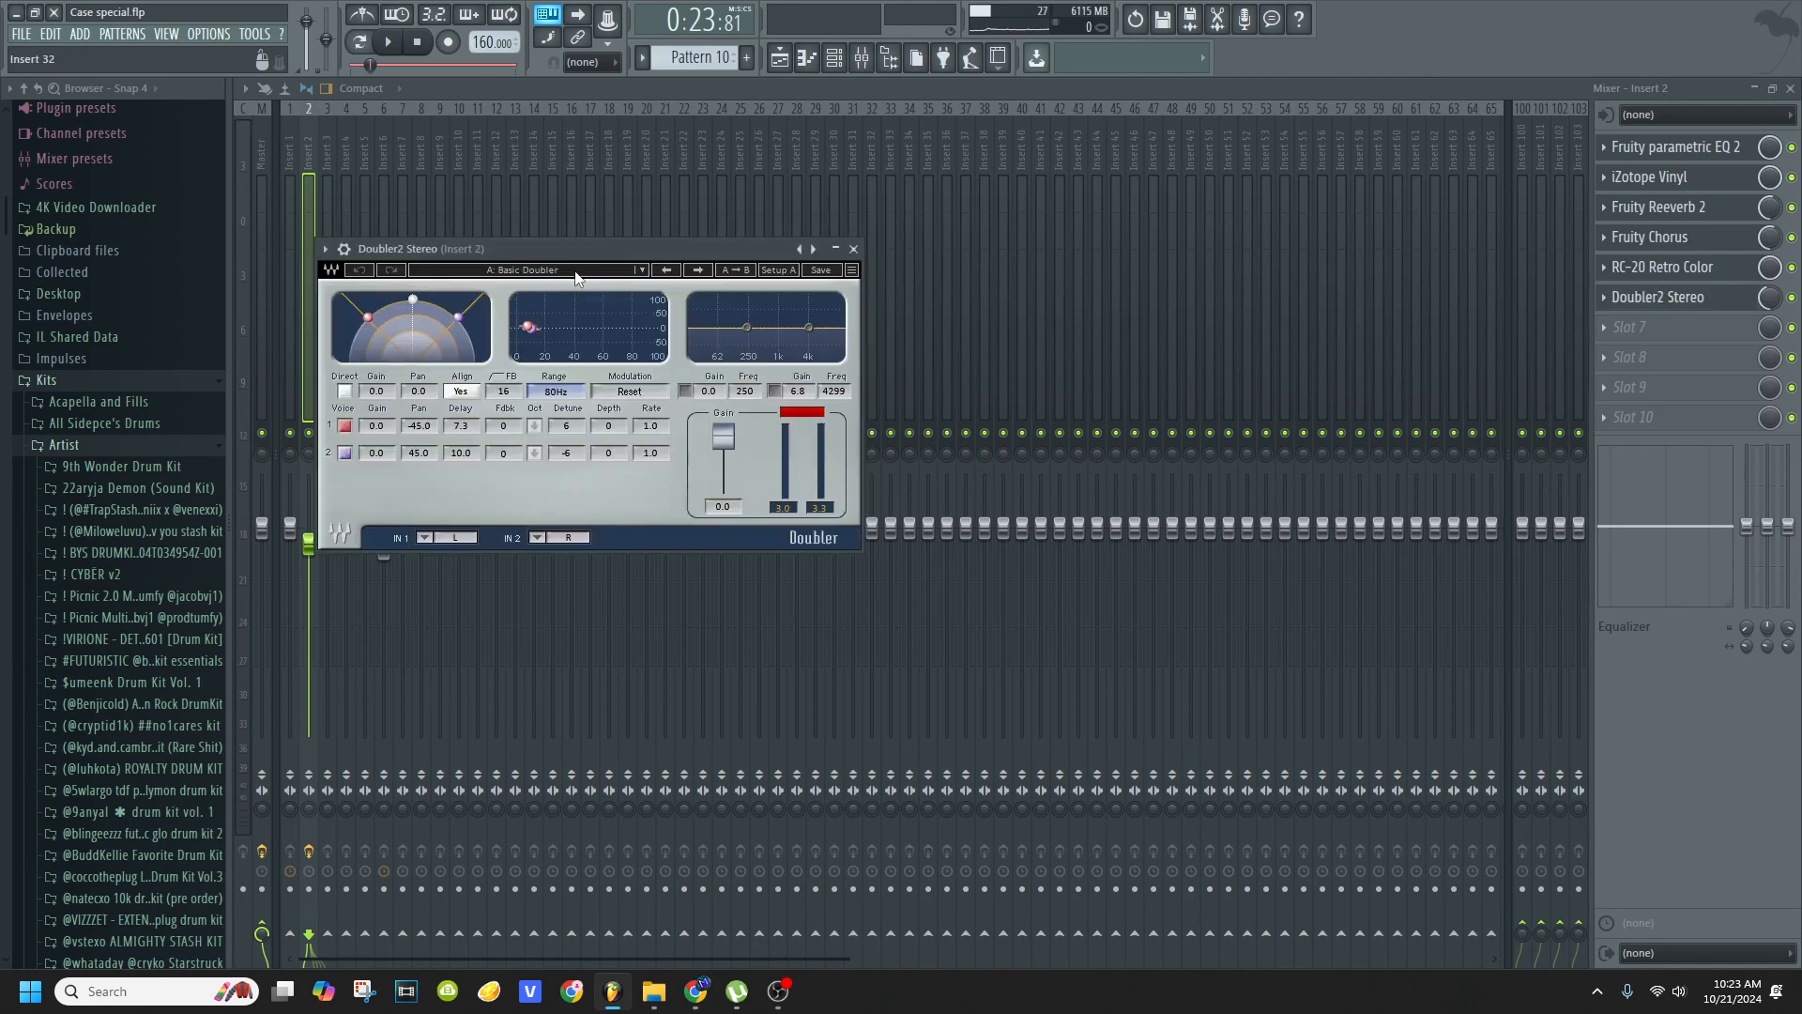
drag(583, 241, 802, 177)
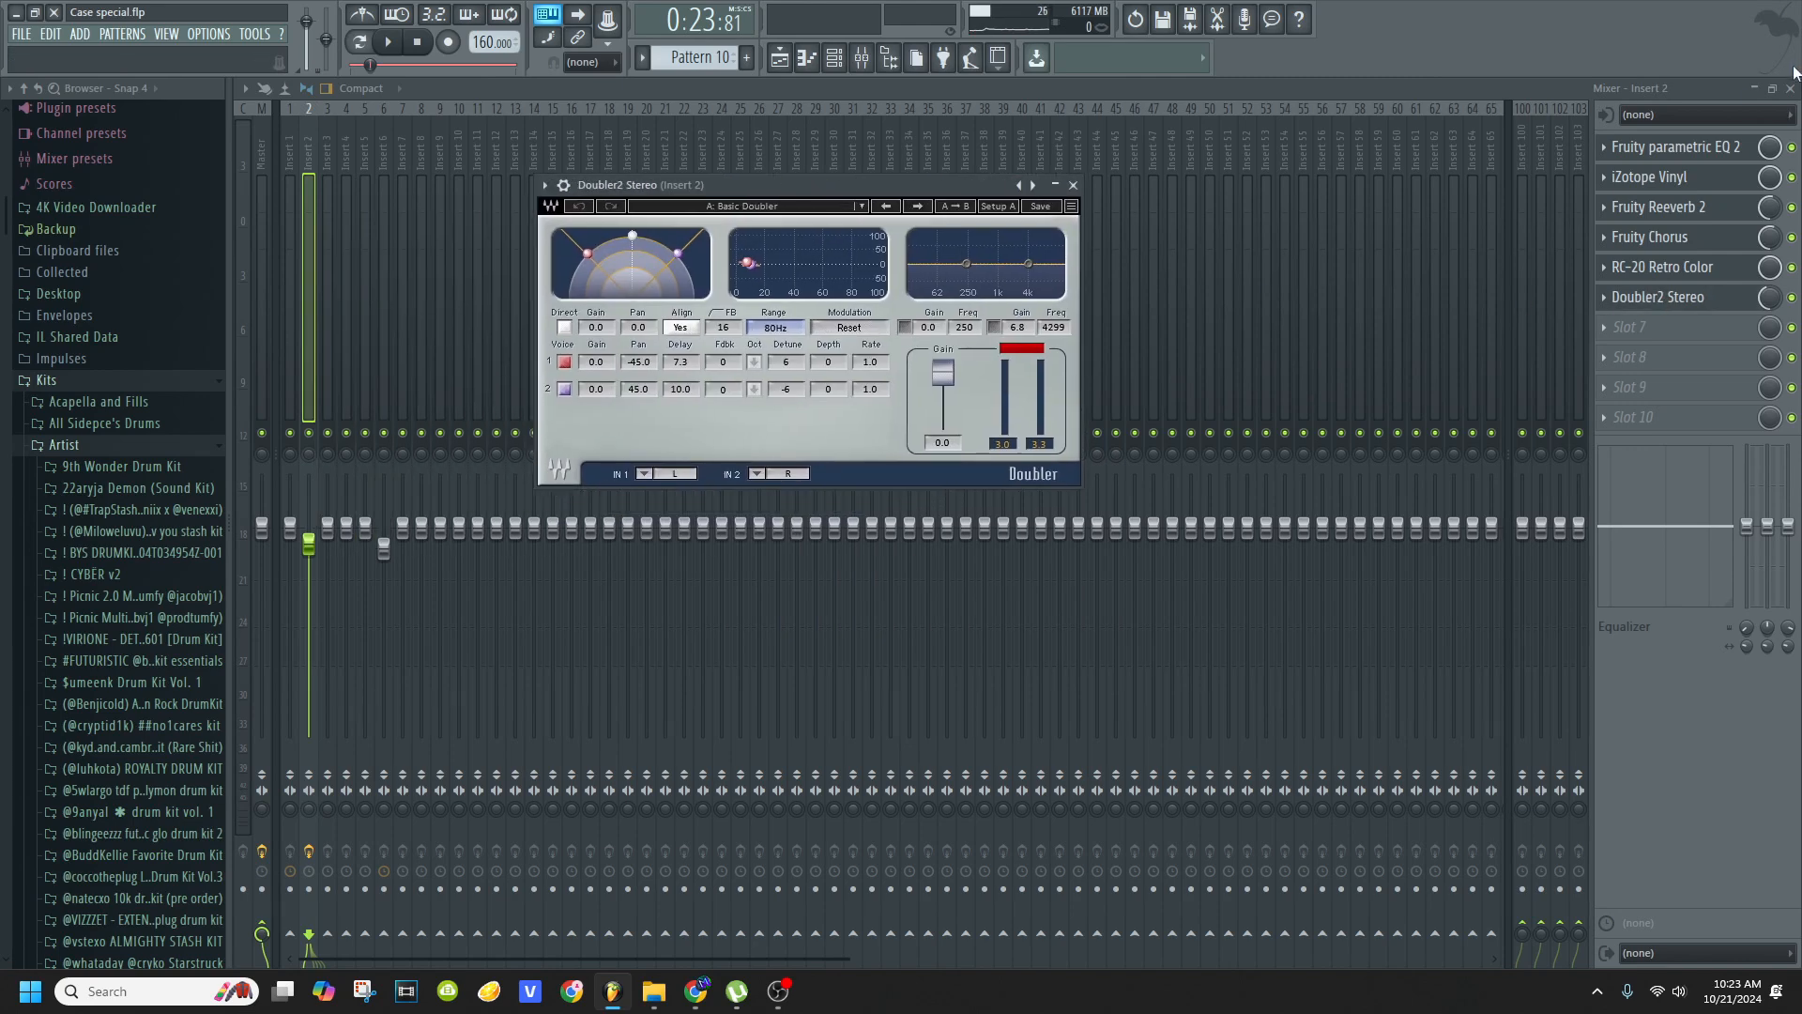
click(1791, 88)
right_click(1539, 612)
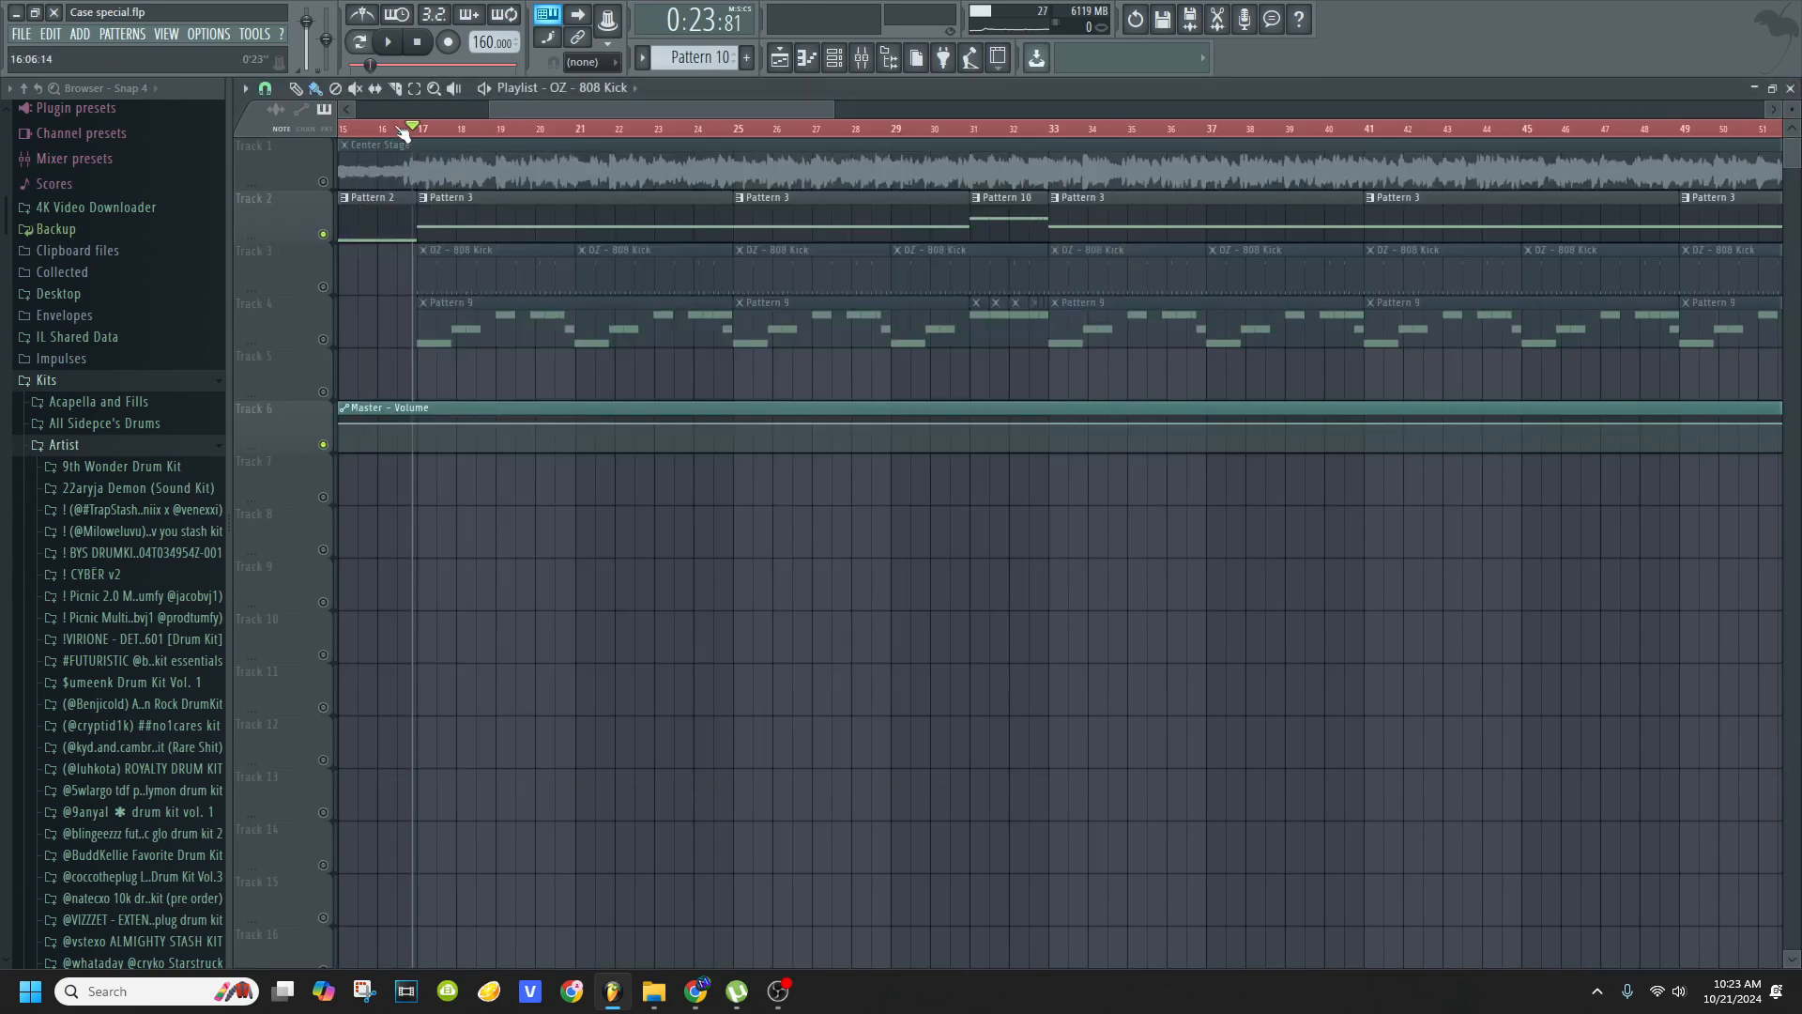
- Audition the Track 2 sample arrangement from about bar 17, and return the playhead to the song start
scroll(436, 139, up, 5)
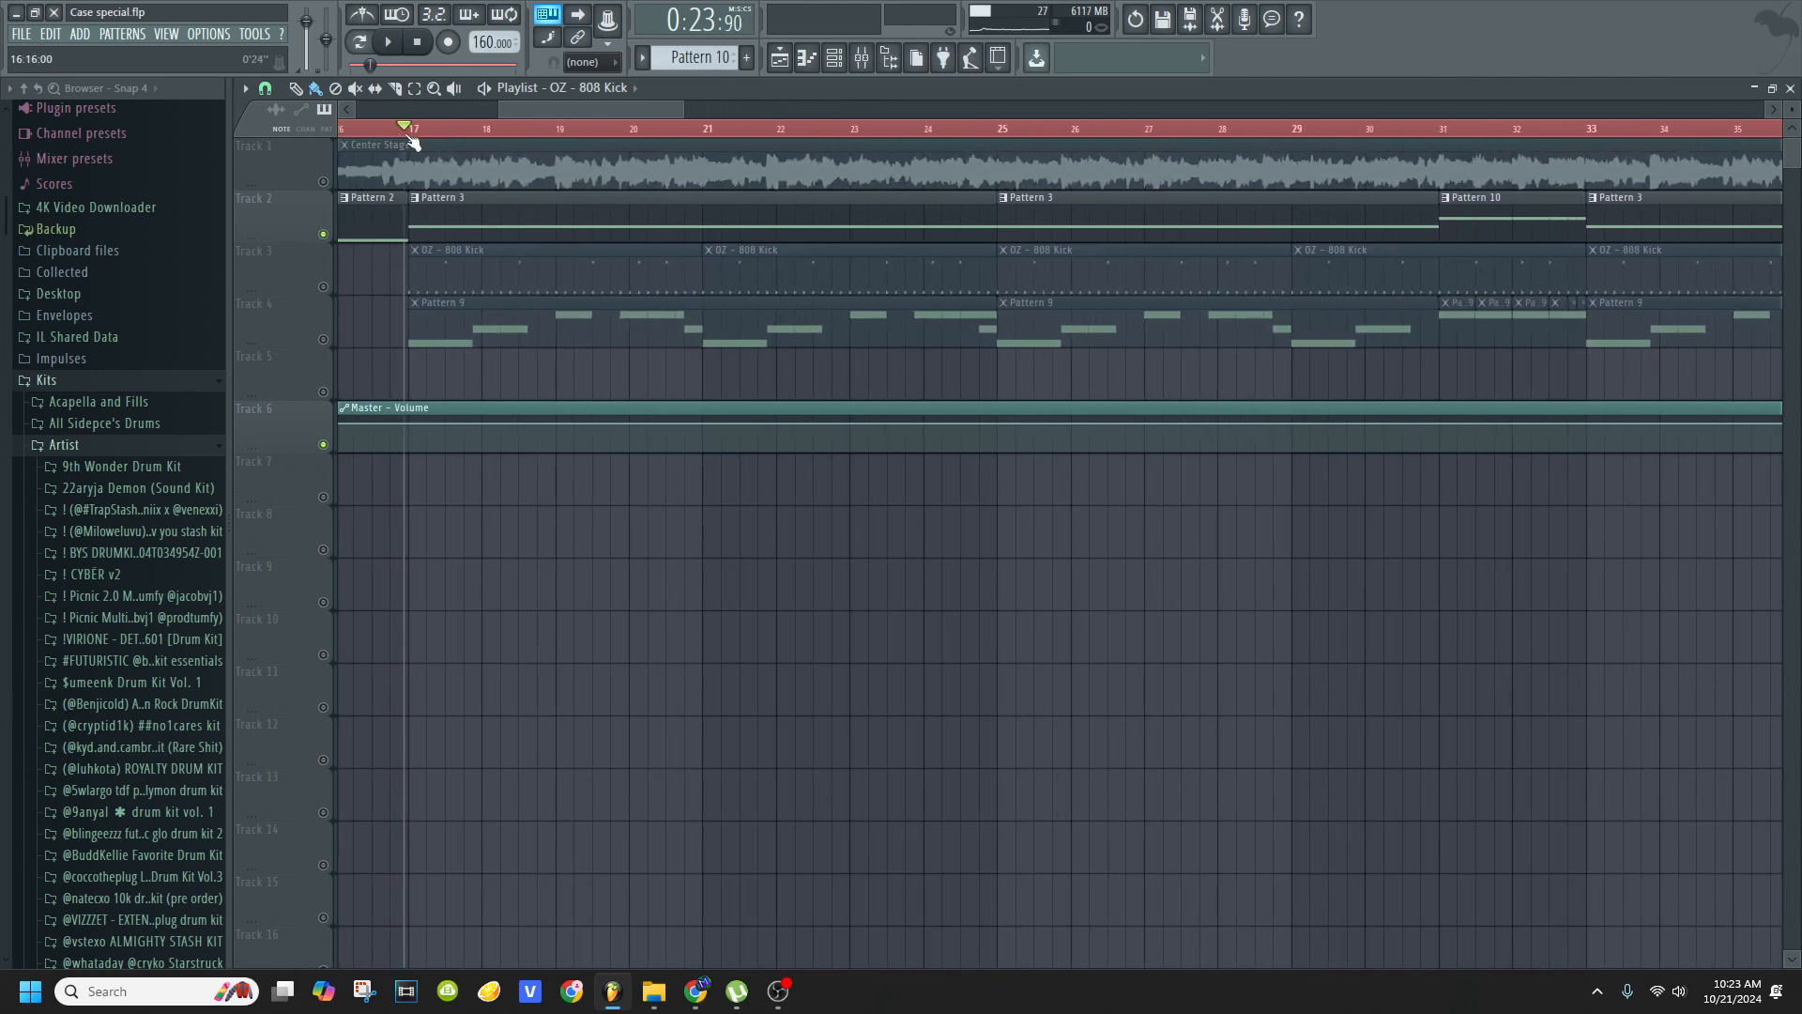
key(space)
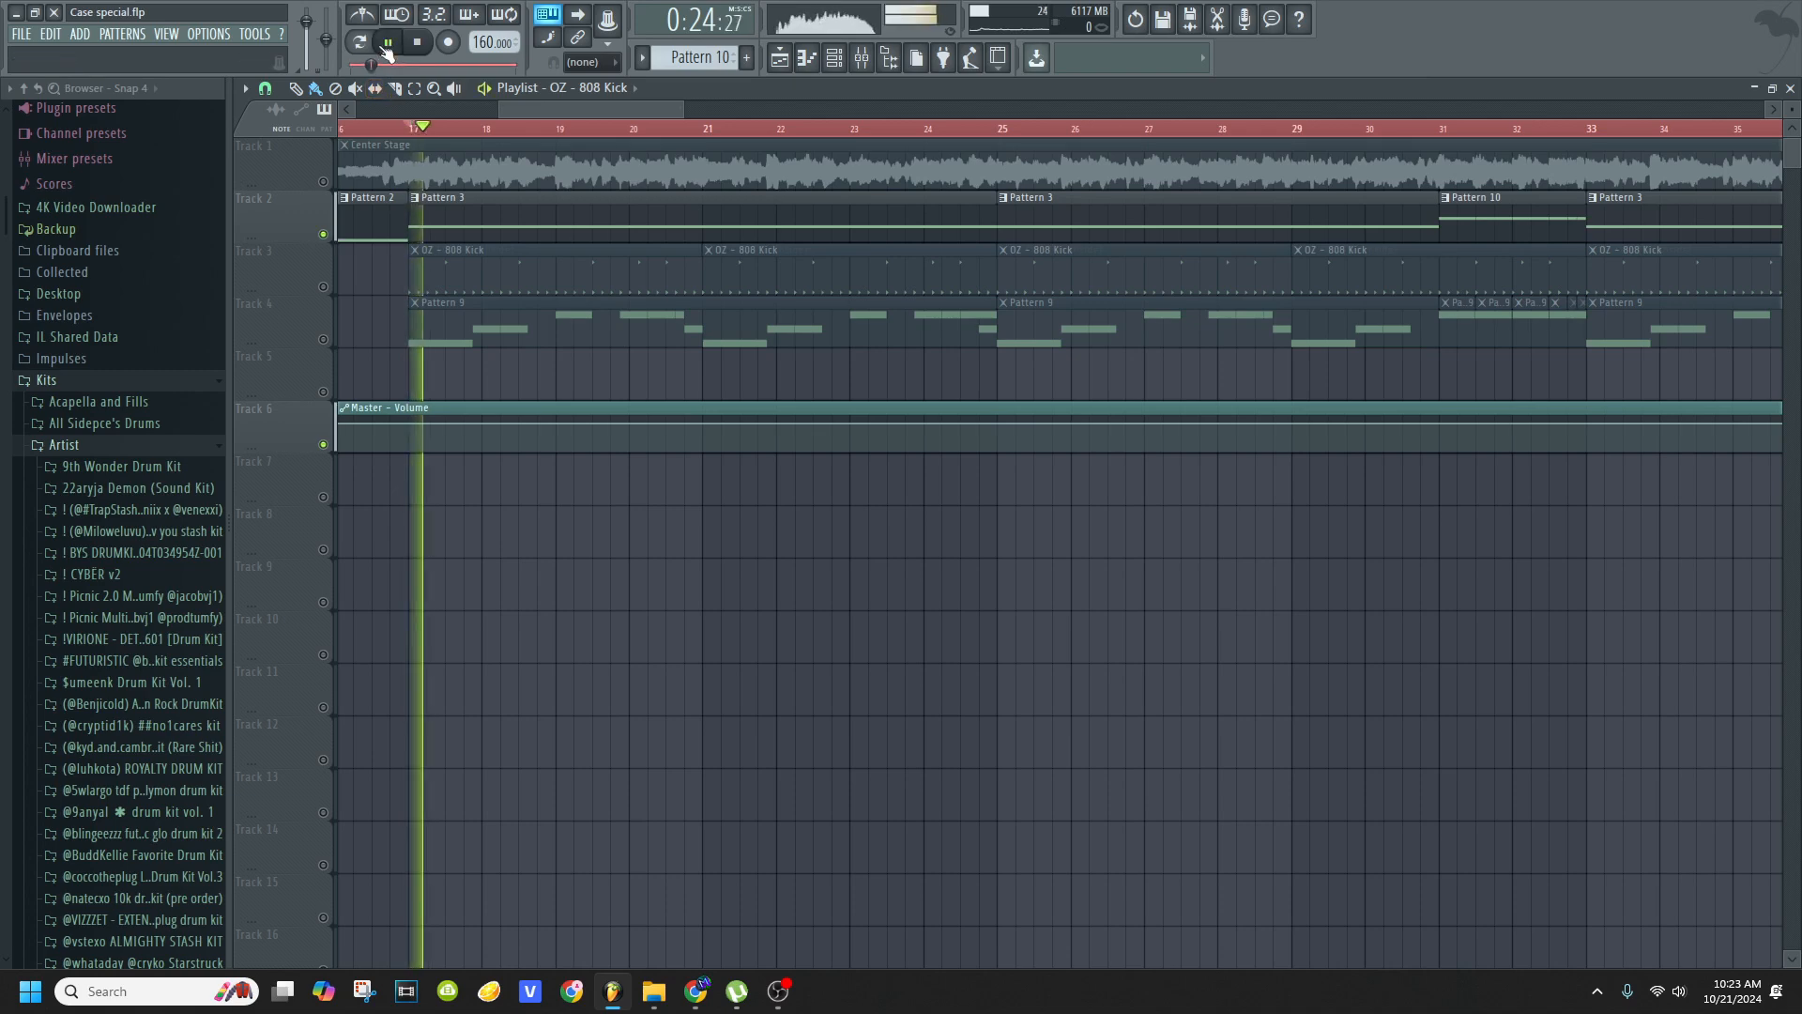
scroll(466, 132, down, 8)
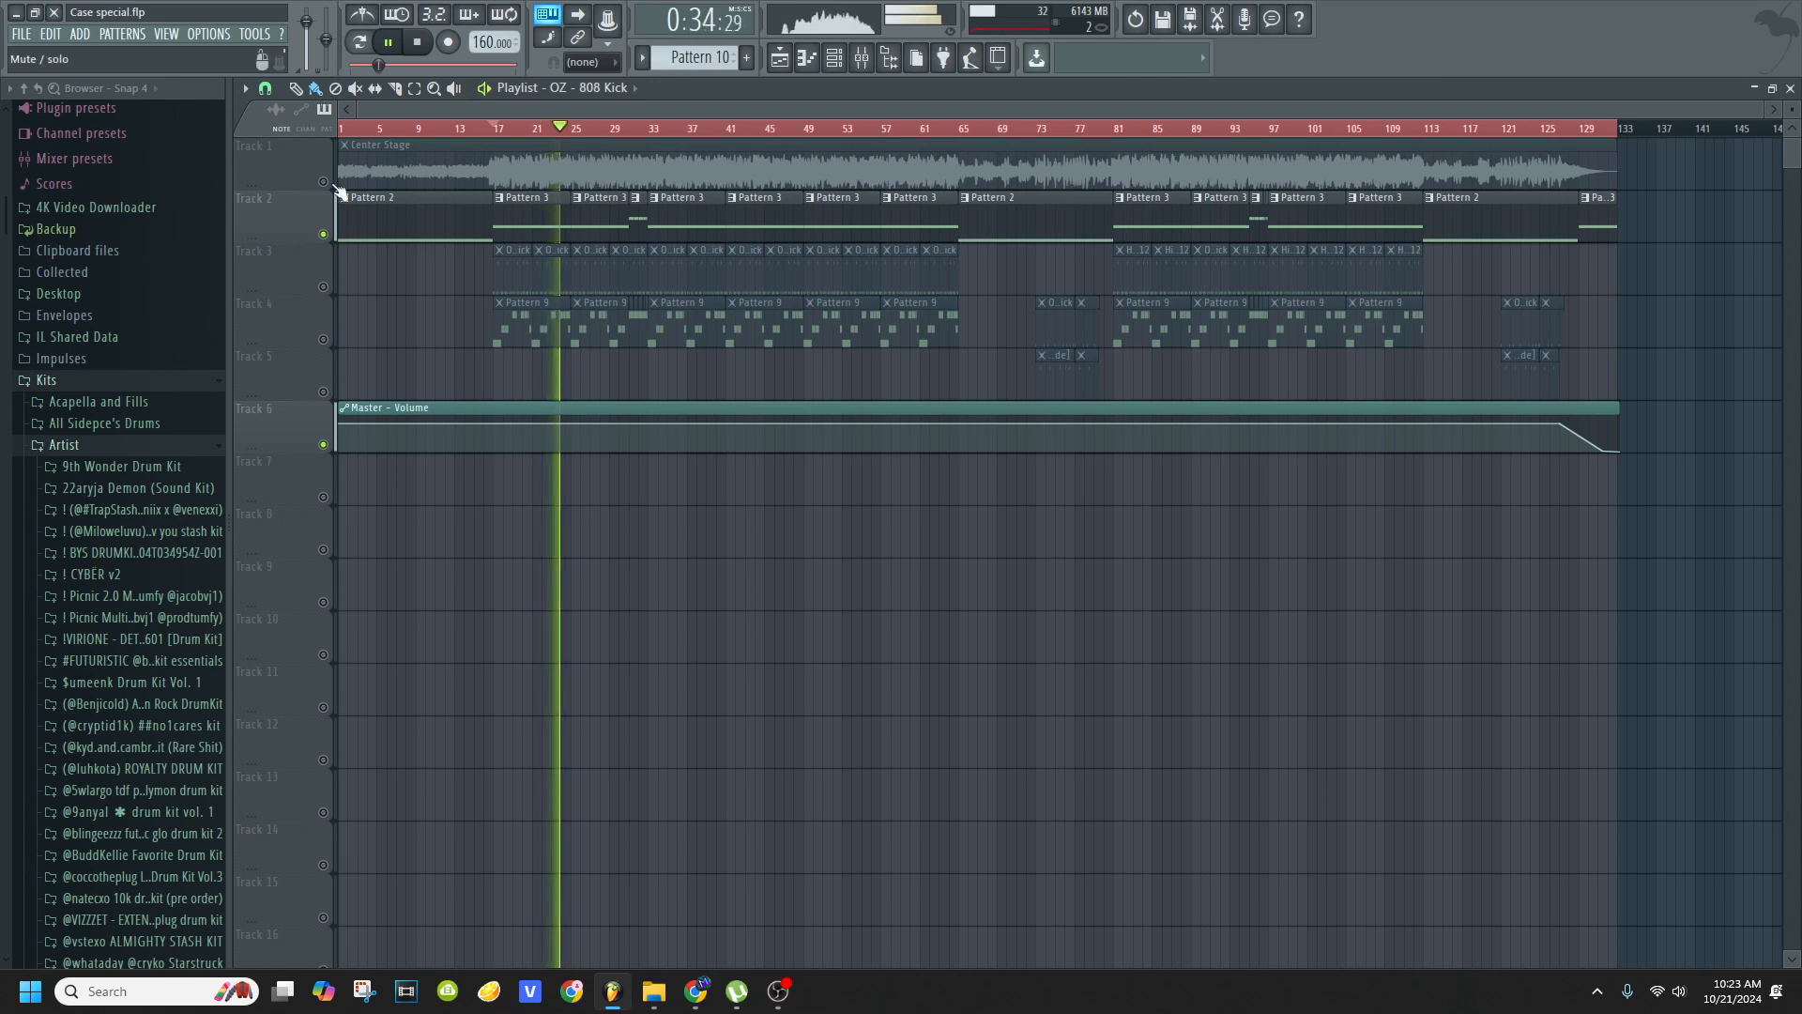
click(418, 42)
click(418, 42)
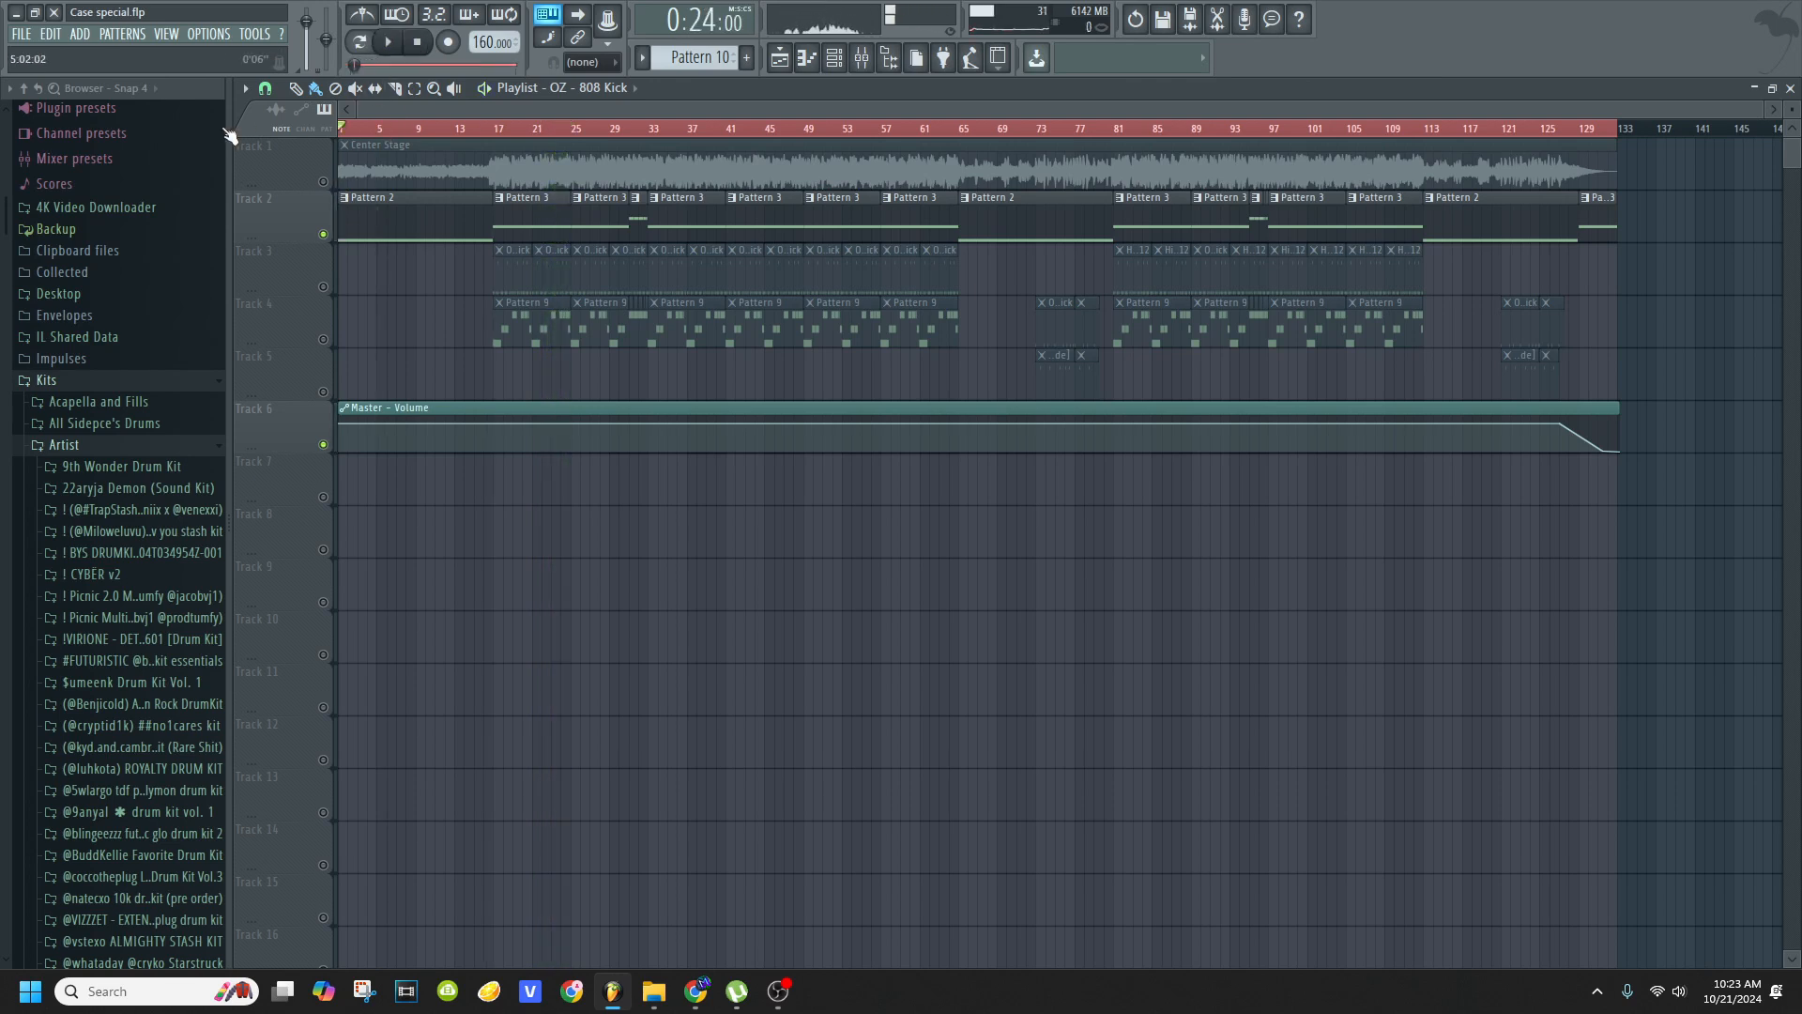
- Play the song from the beginning and solo Track 1 to hear the original Center Stage sample
click(392, 45)
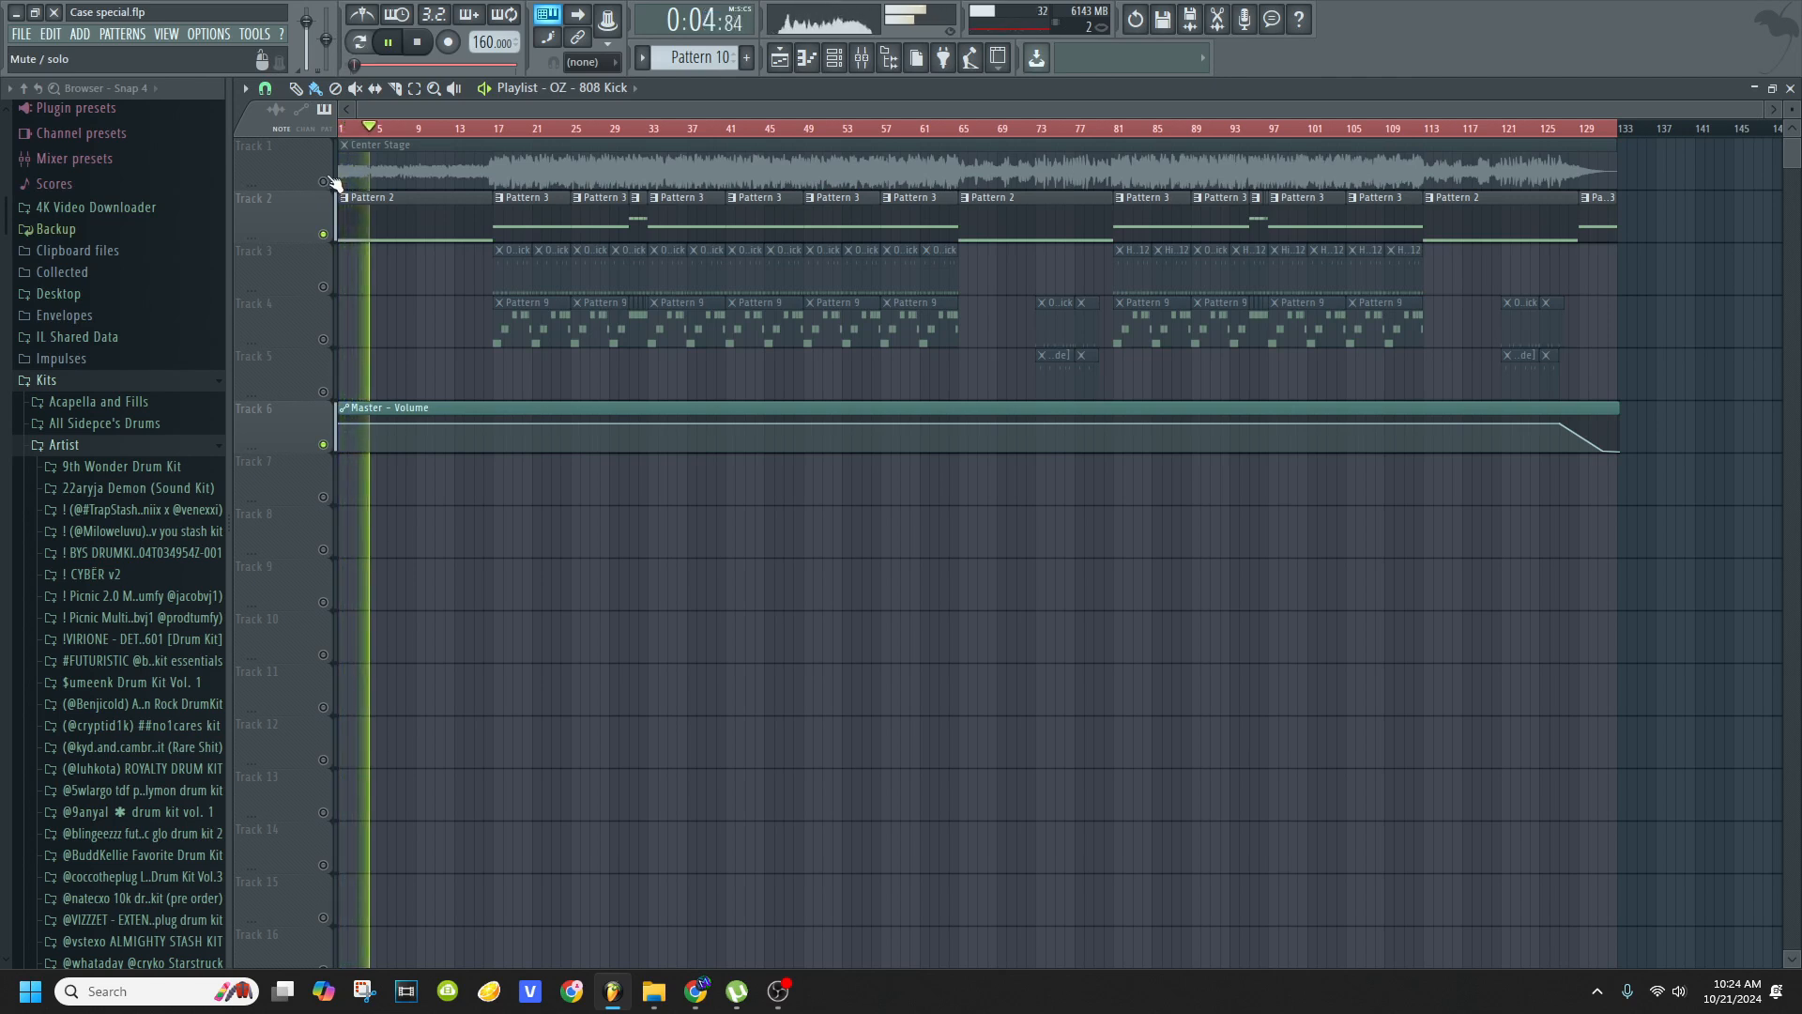
right_click(325, 181)
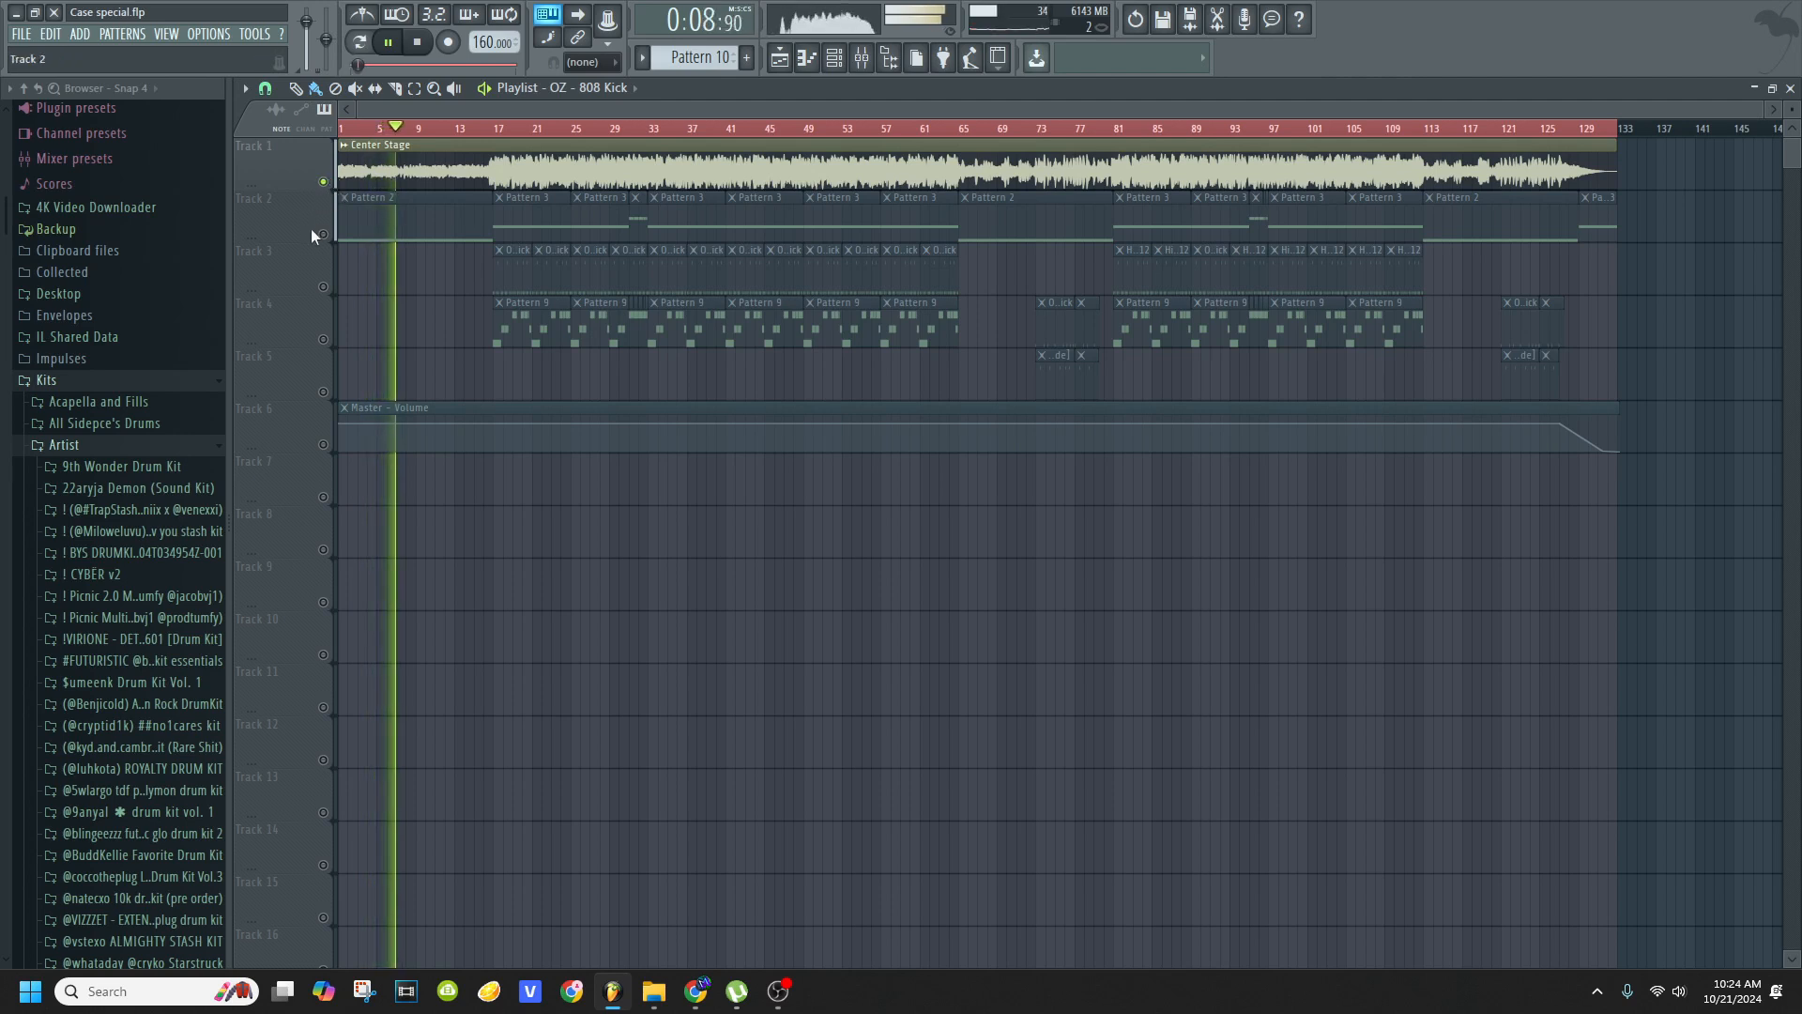
key(space)
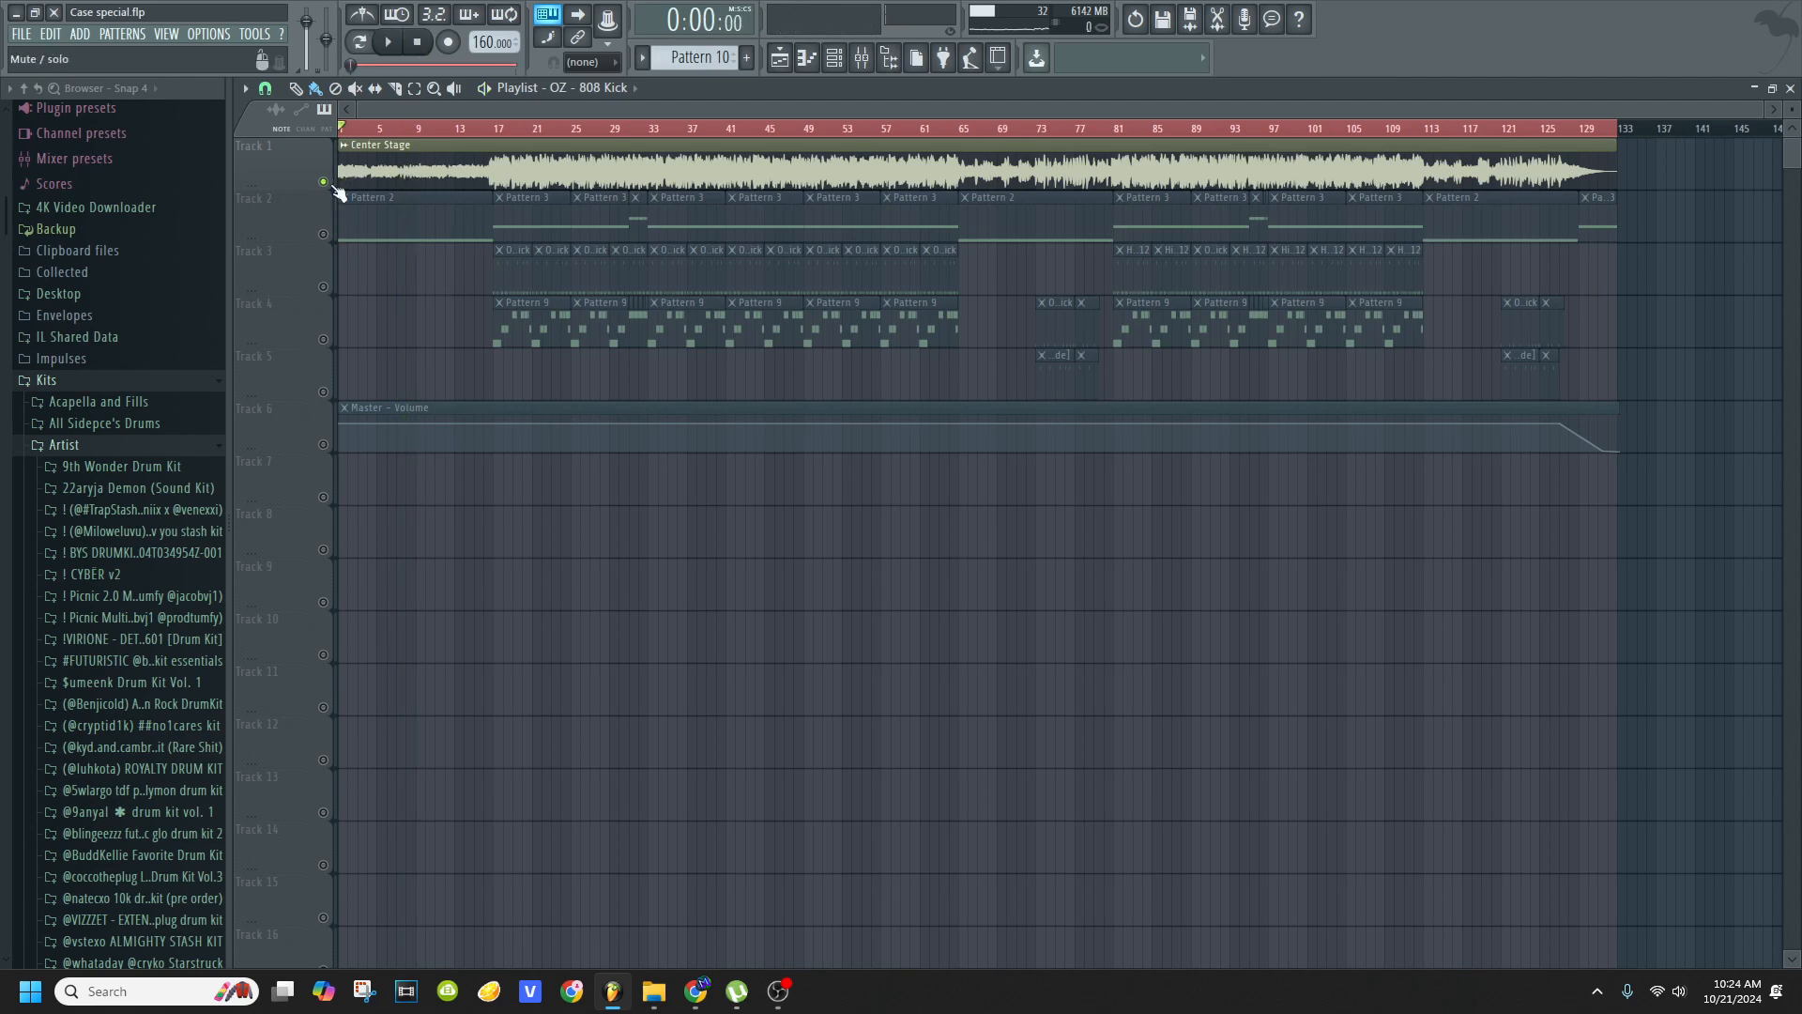
- Set the playhead to bar 17 and bring up the OZ - 808 Kick pattern in the channel rack
click(492, 127)
scroll(497, 127, up, 8)
click(471, 134)
click(746, 58)
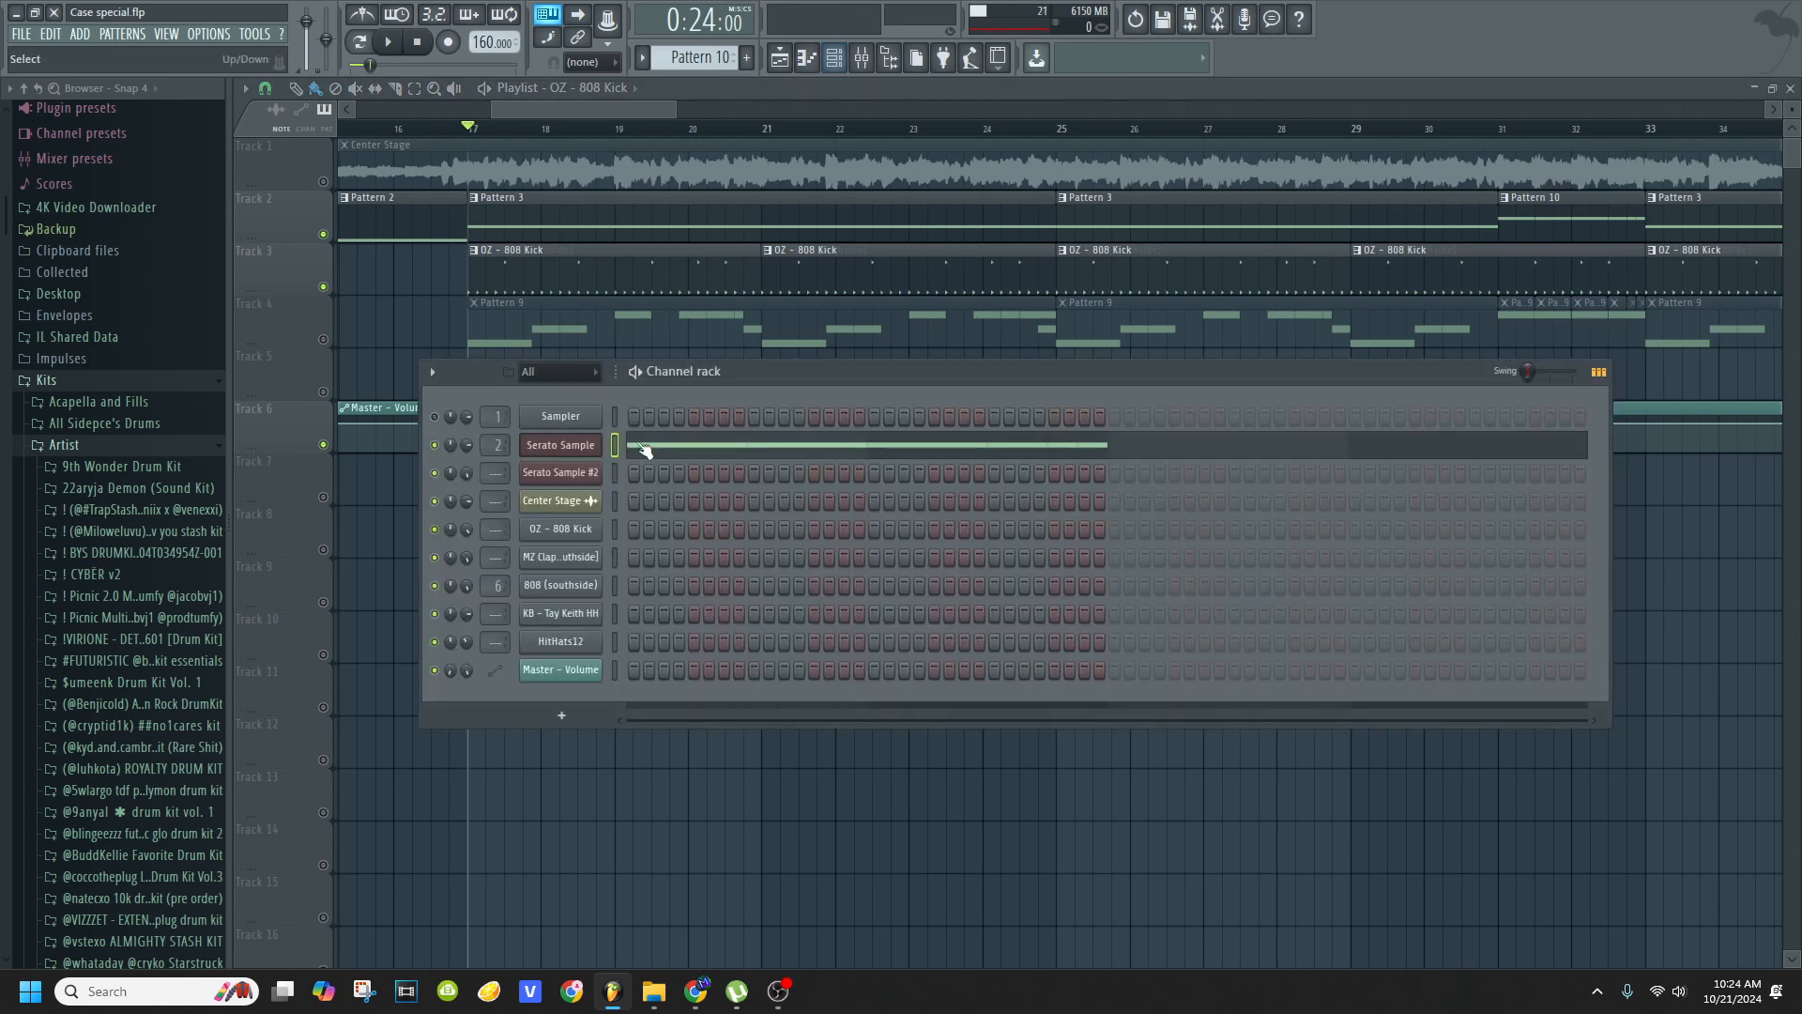
scroll(690, 47, down, 2)
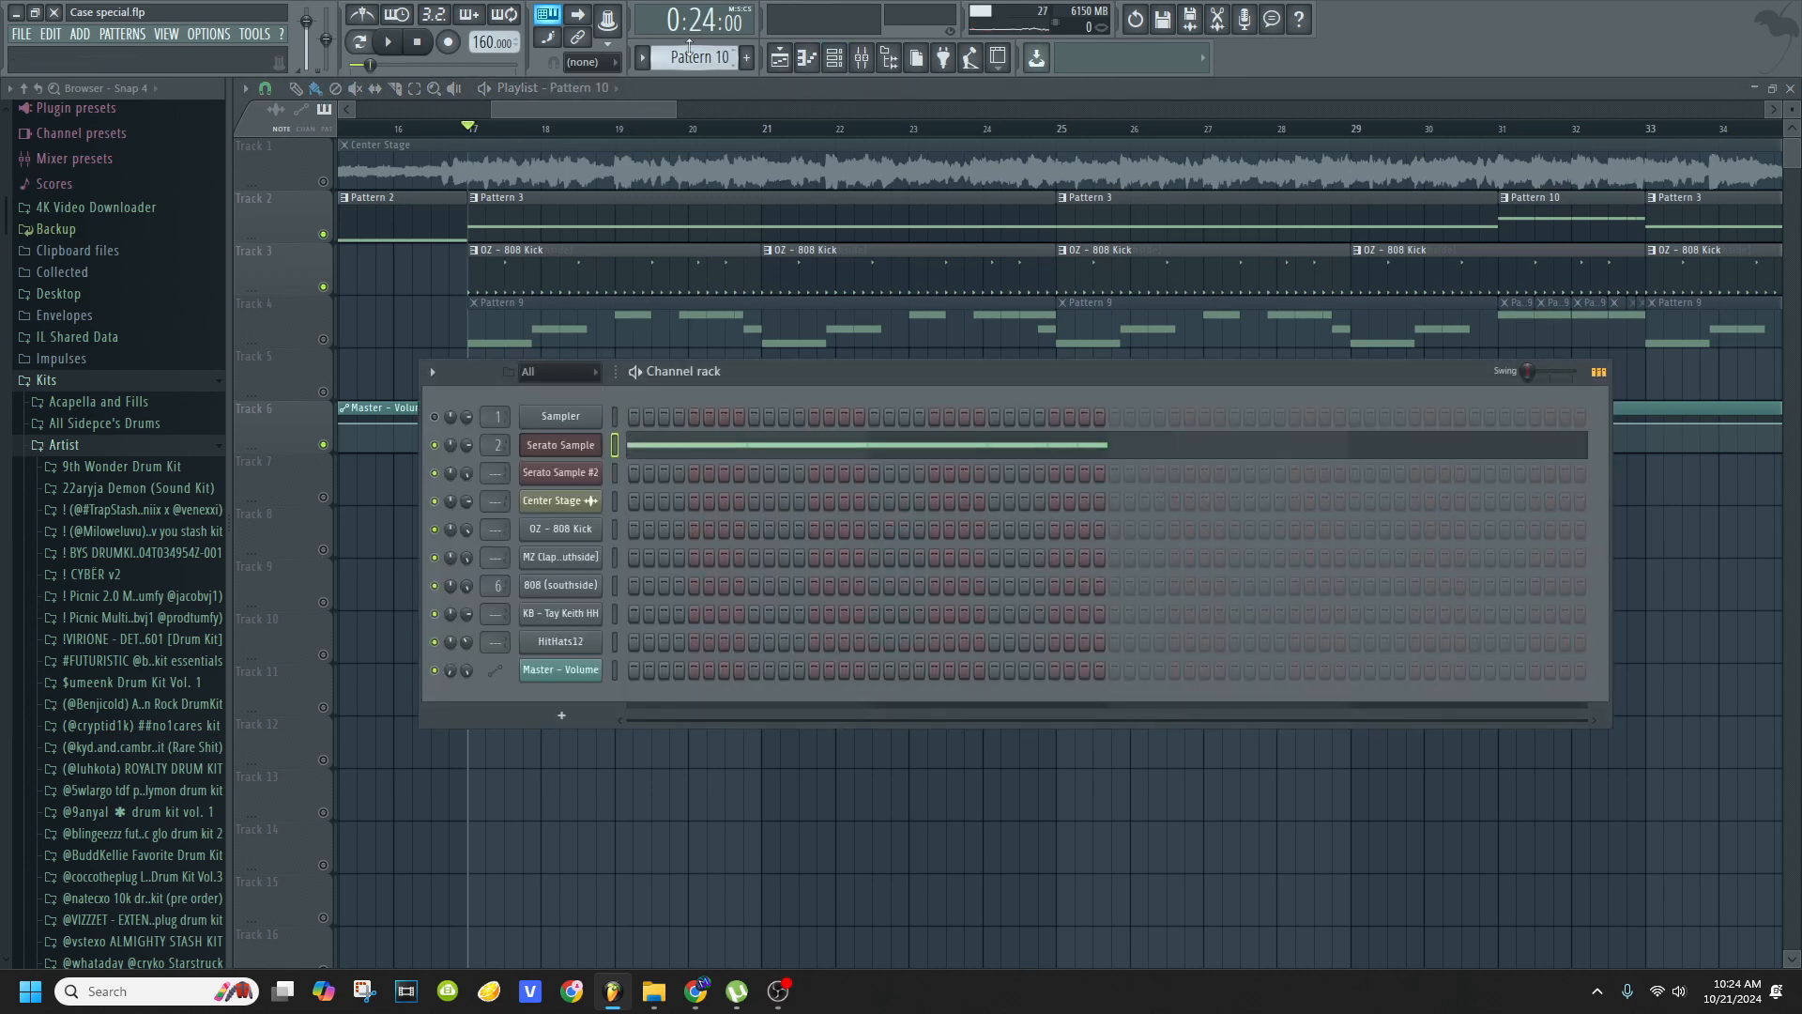
scroll(679, 57, up, 9)
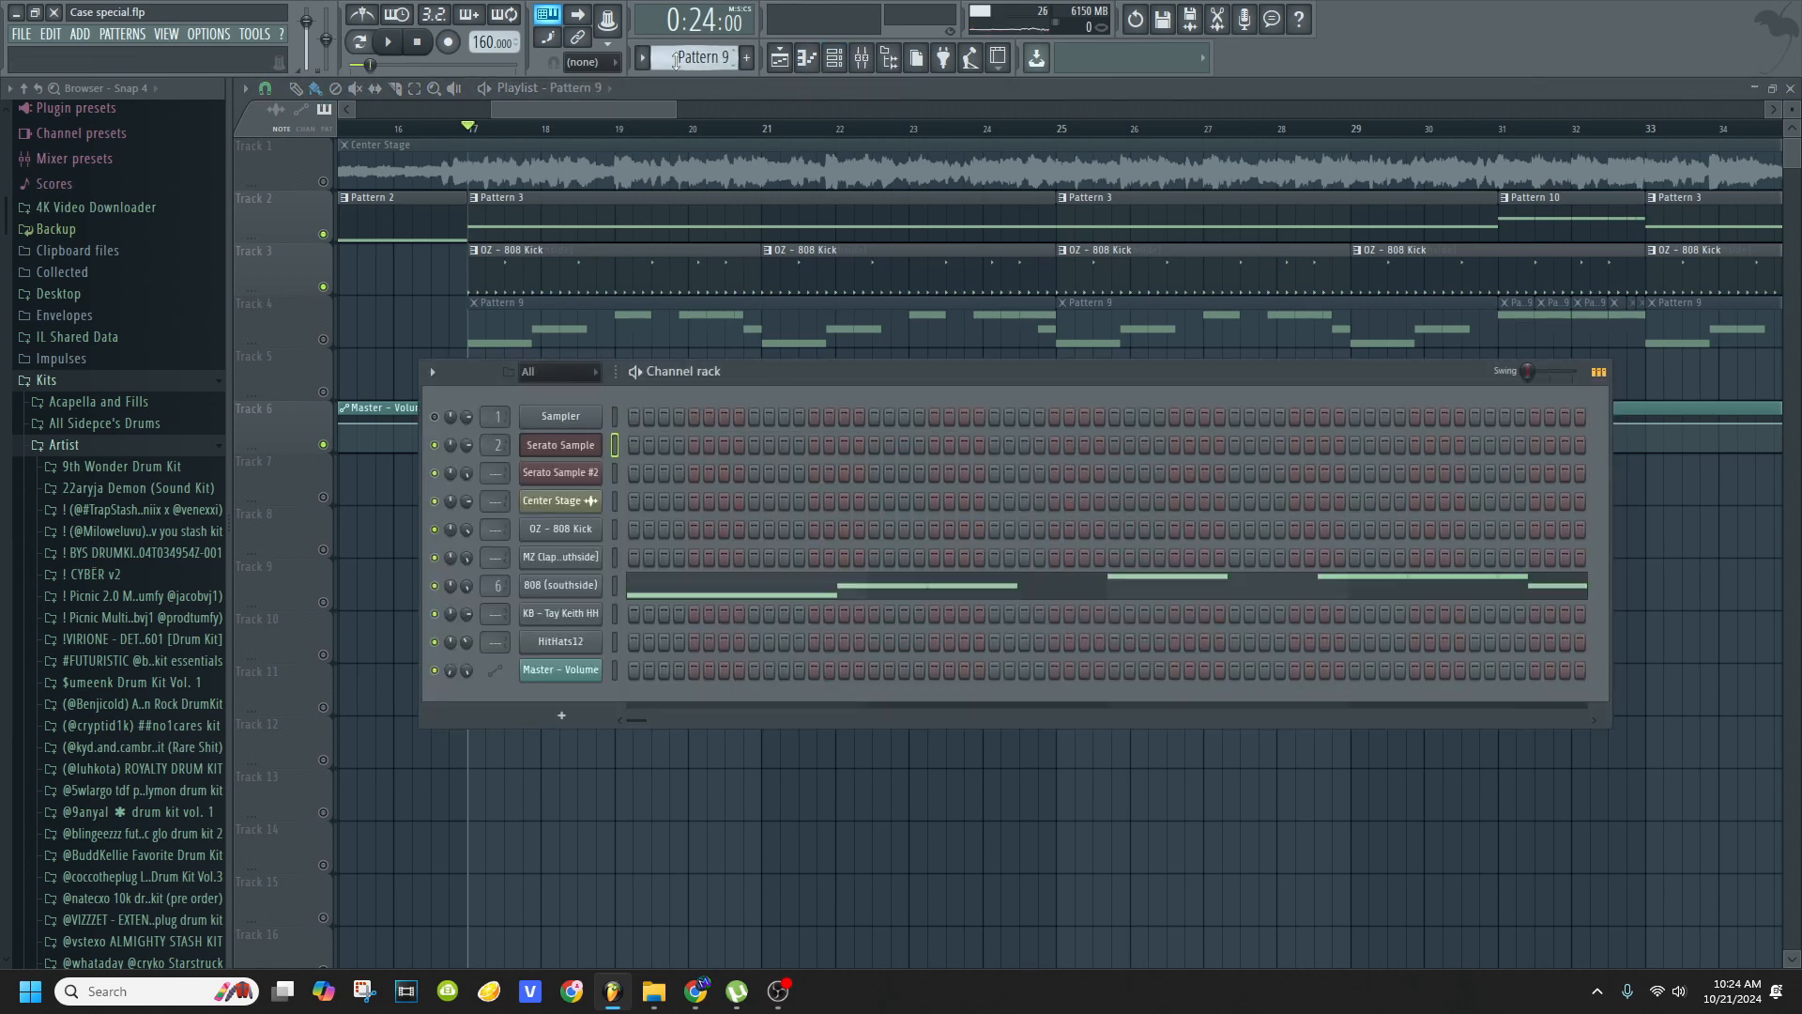
scroll(670, 68, down, 1)
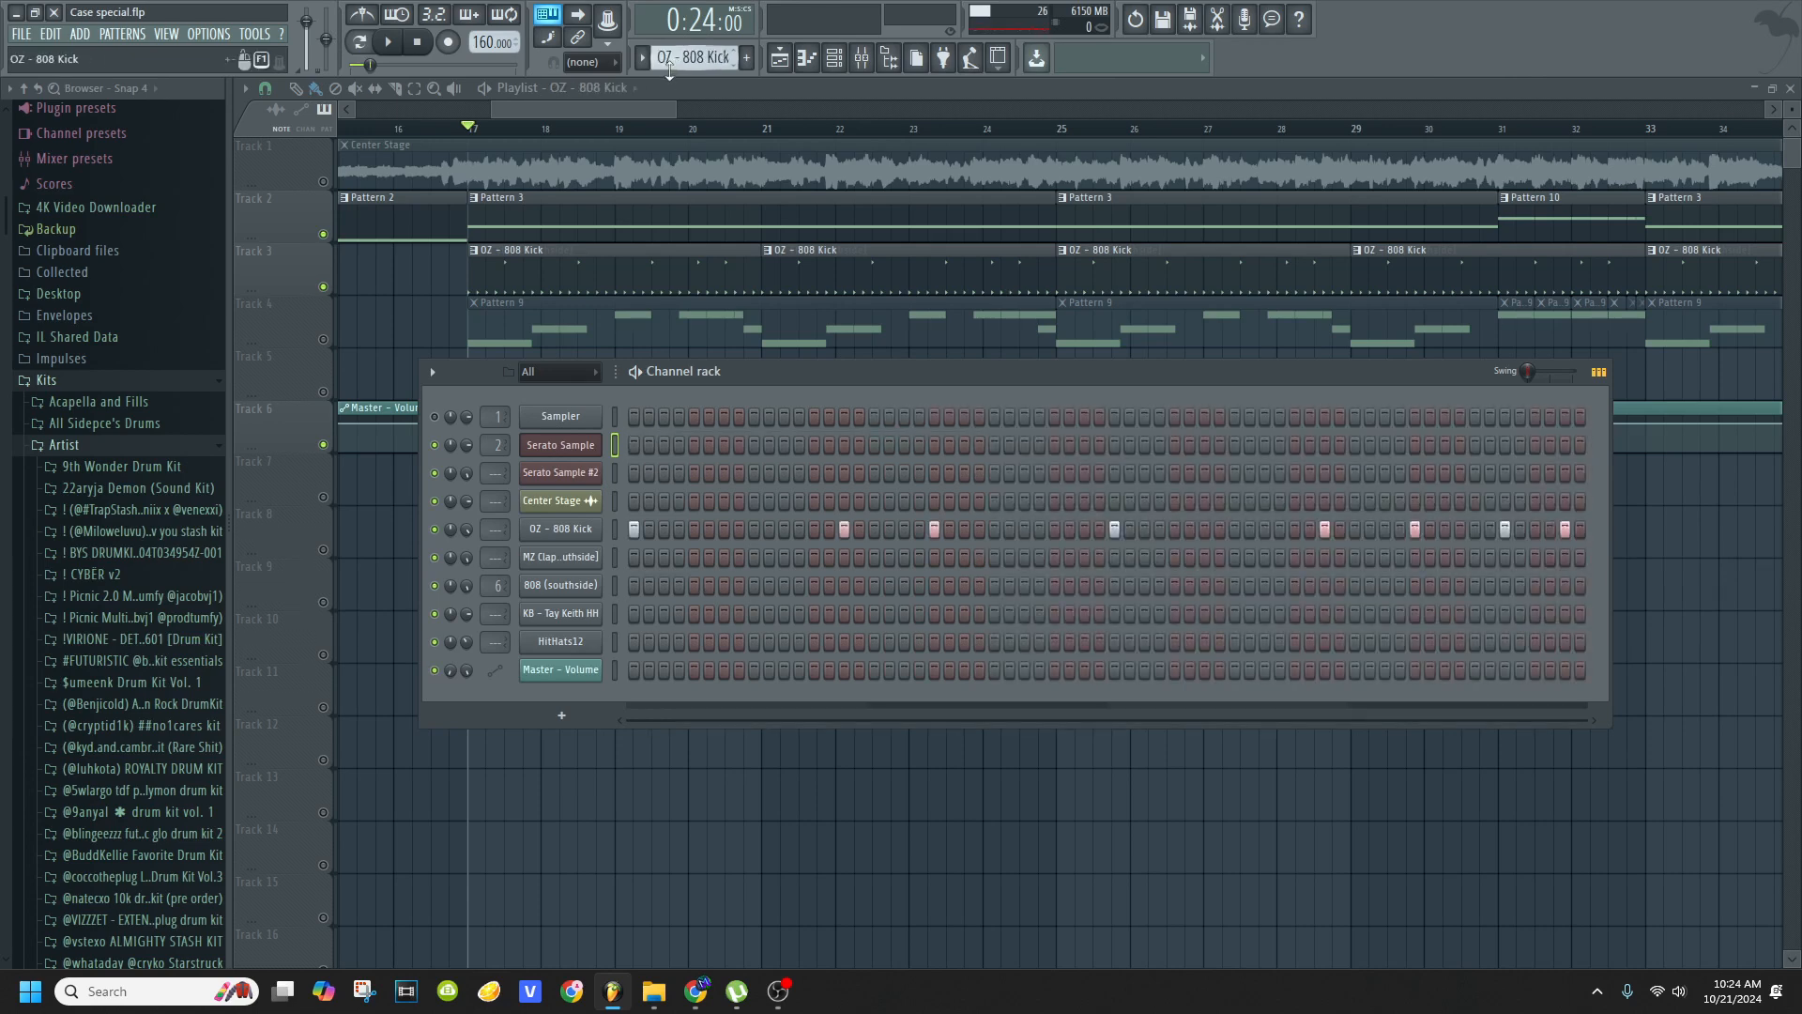
- Solo the OZ - 808 Kick channel and Track 3, and play the kick pattern from bar 17
right_click(435, 530)
click(458, 544)
key(F6)
key(space)
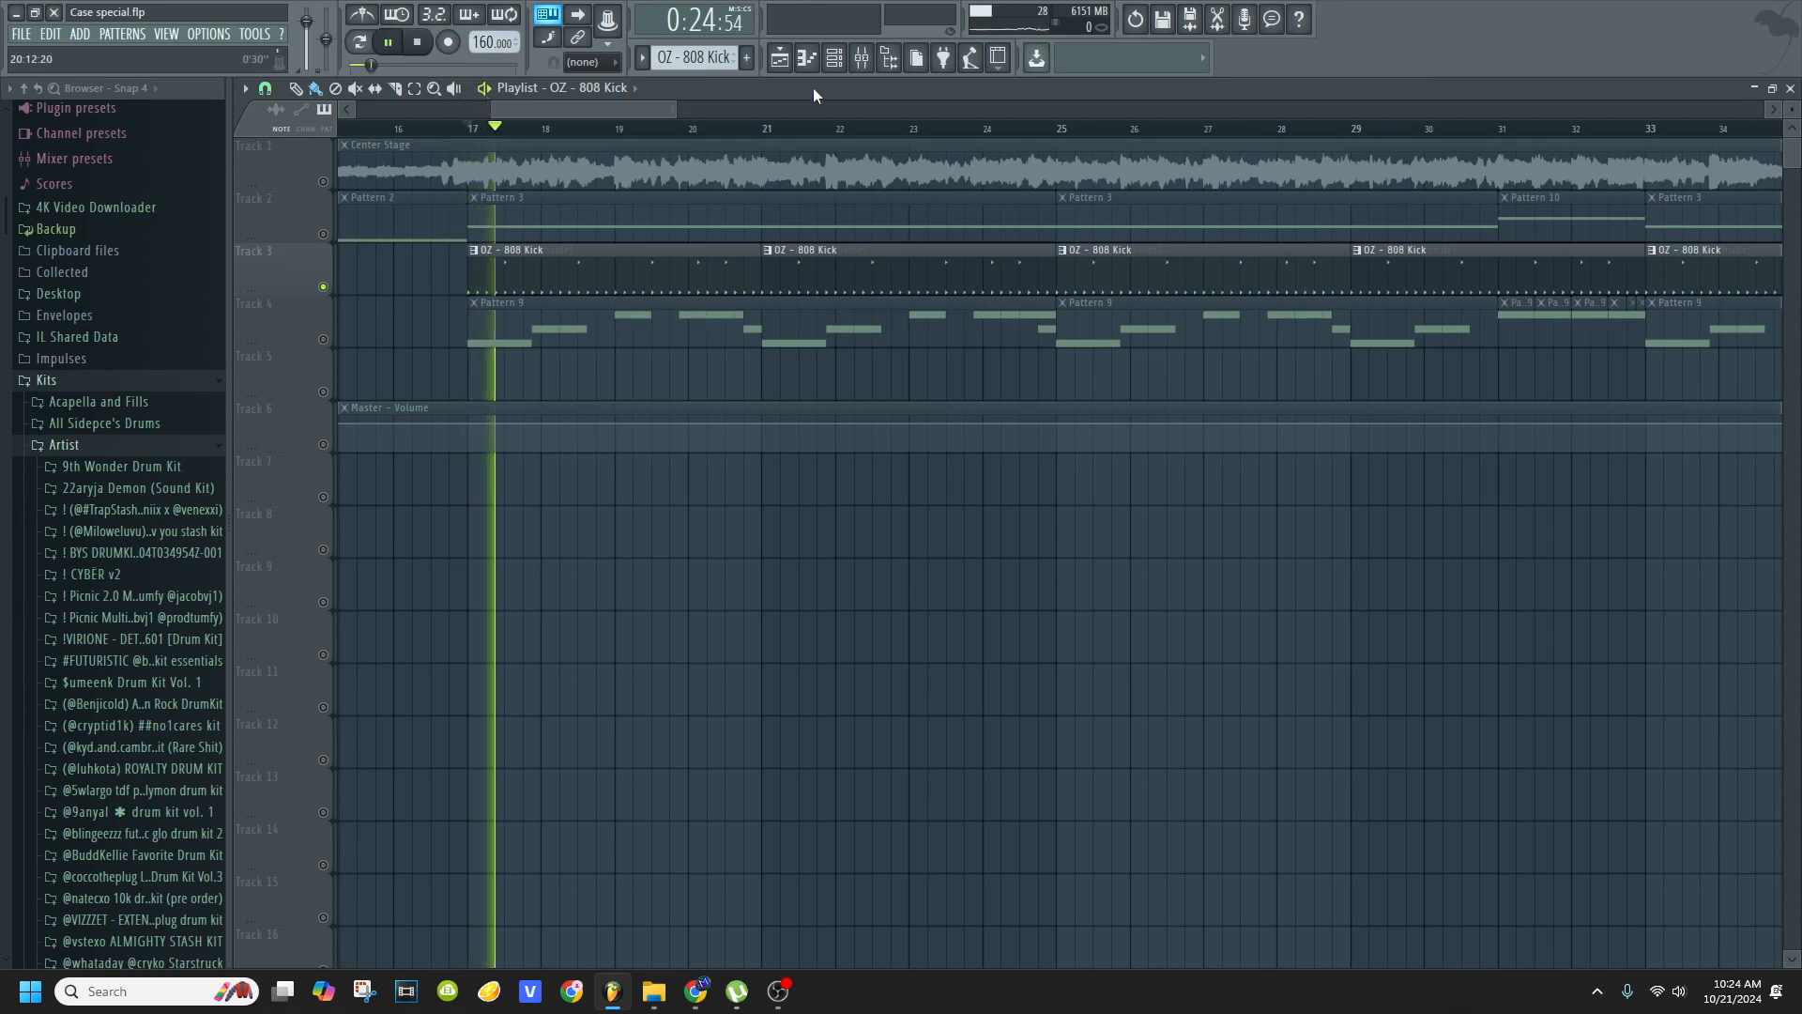
click(834, 57)
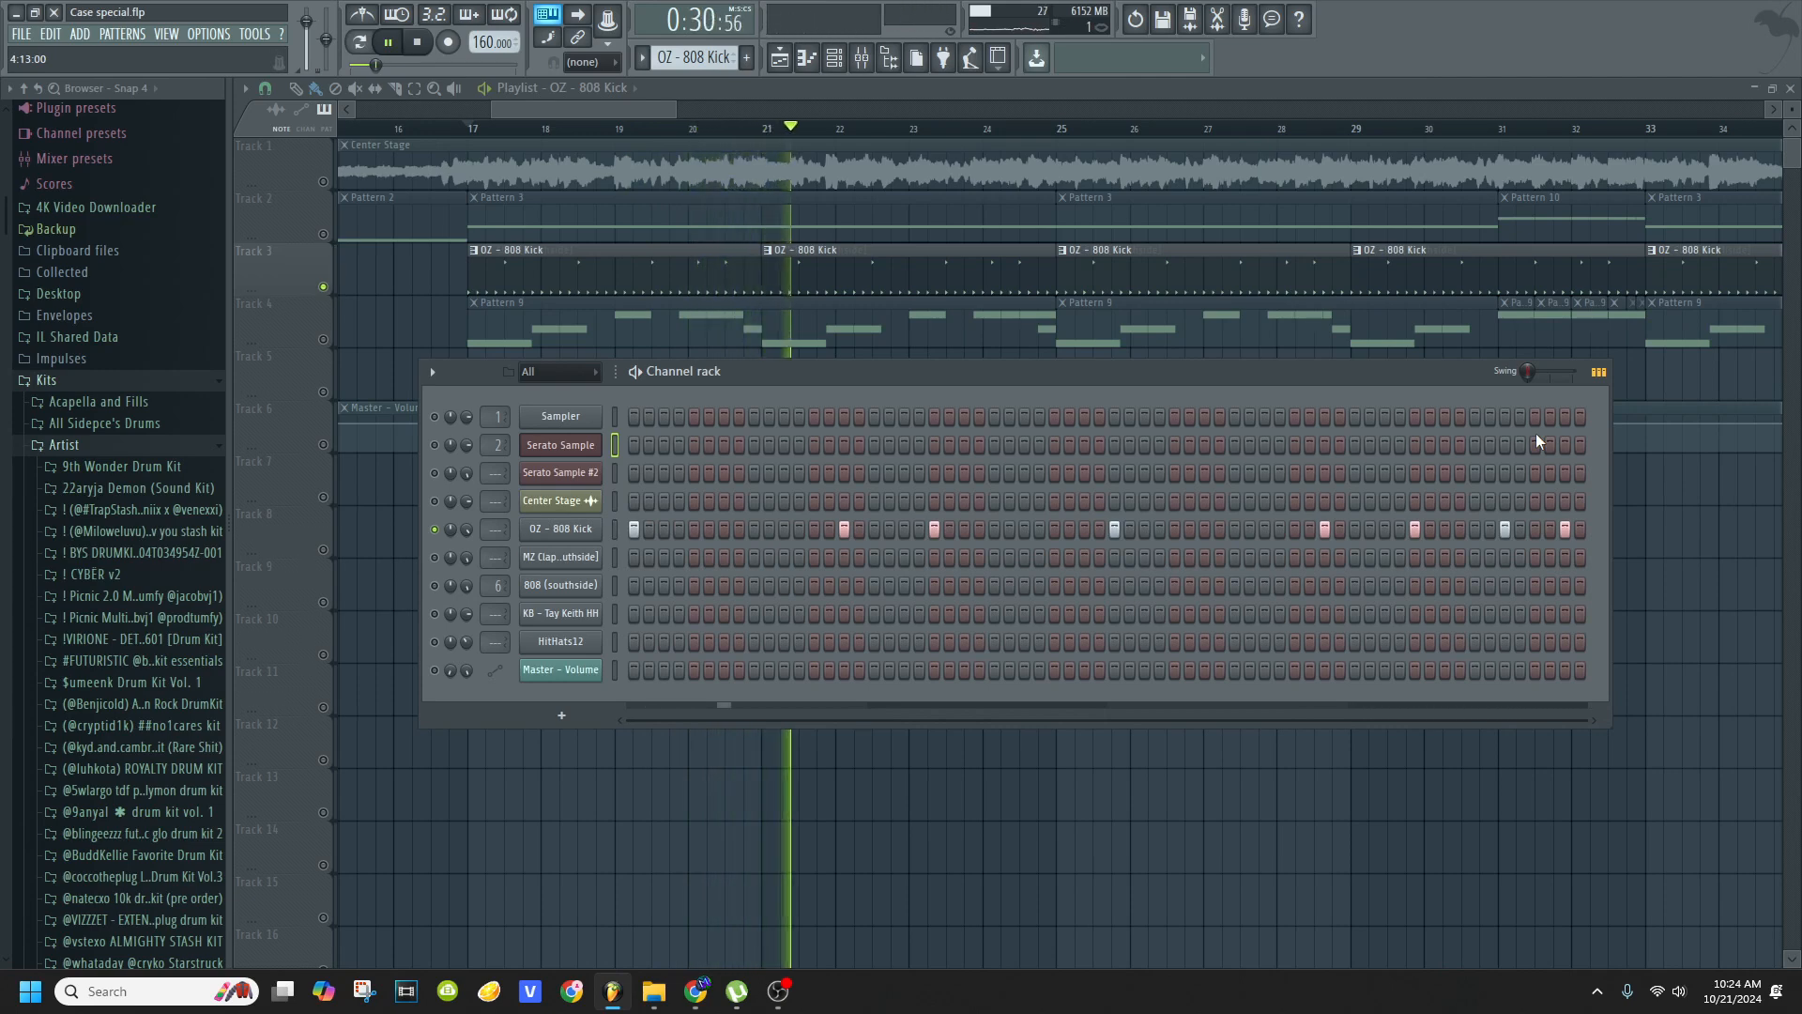
- Unmute the MZ Clap [Southside] channel during playback and view its sample settings
click(434, 556)
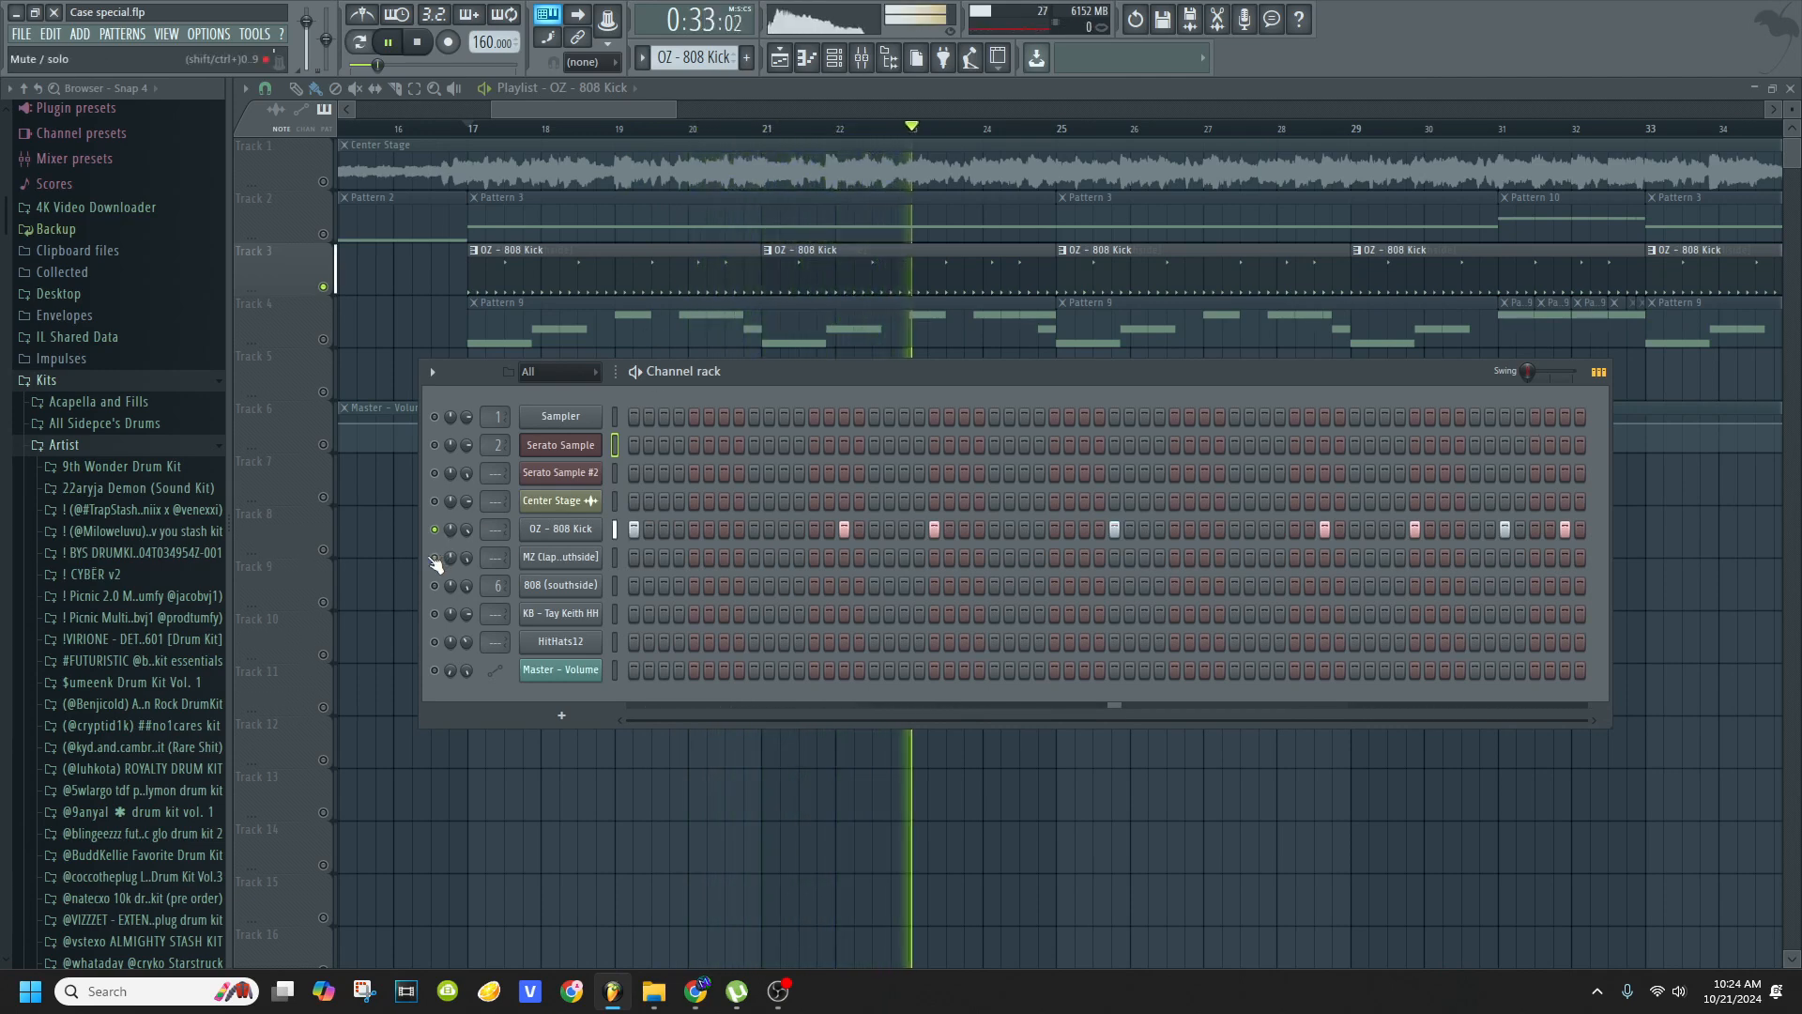
click(566, 557)
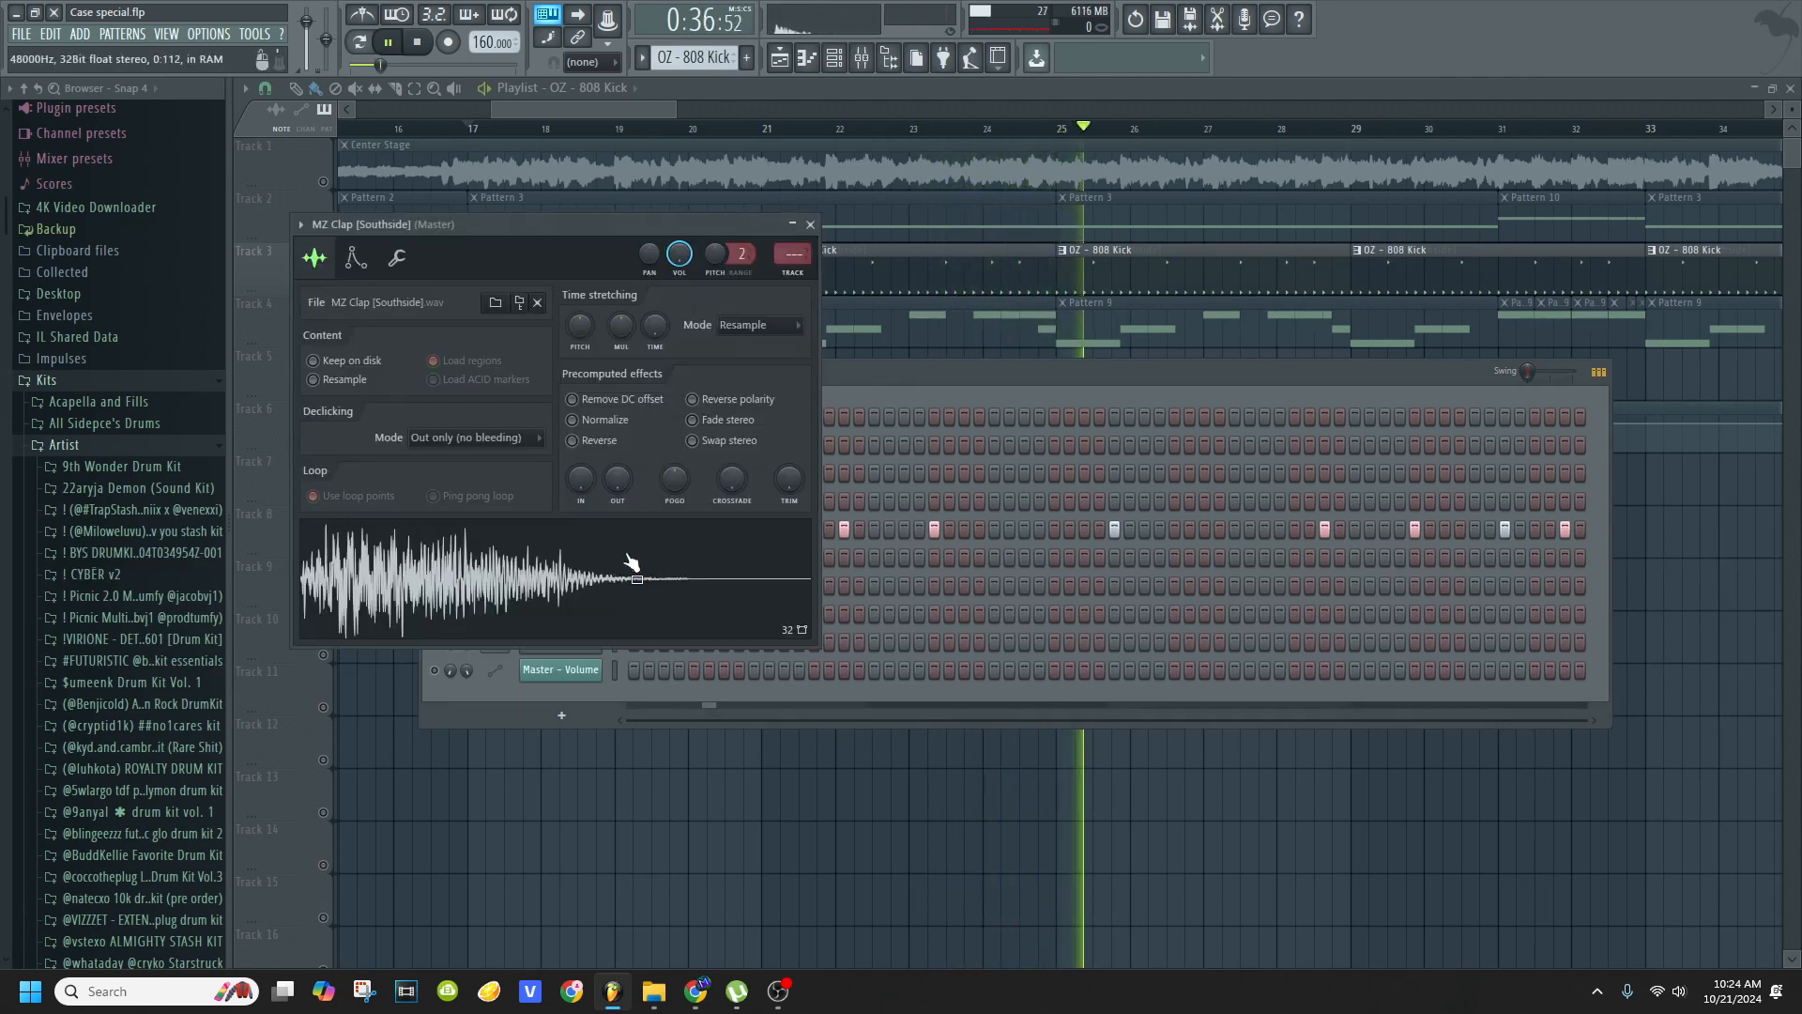
click(811, 225)
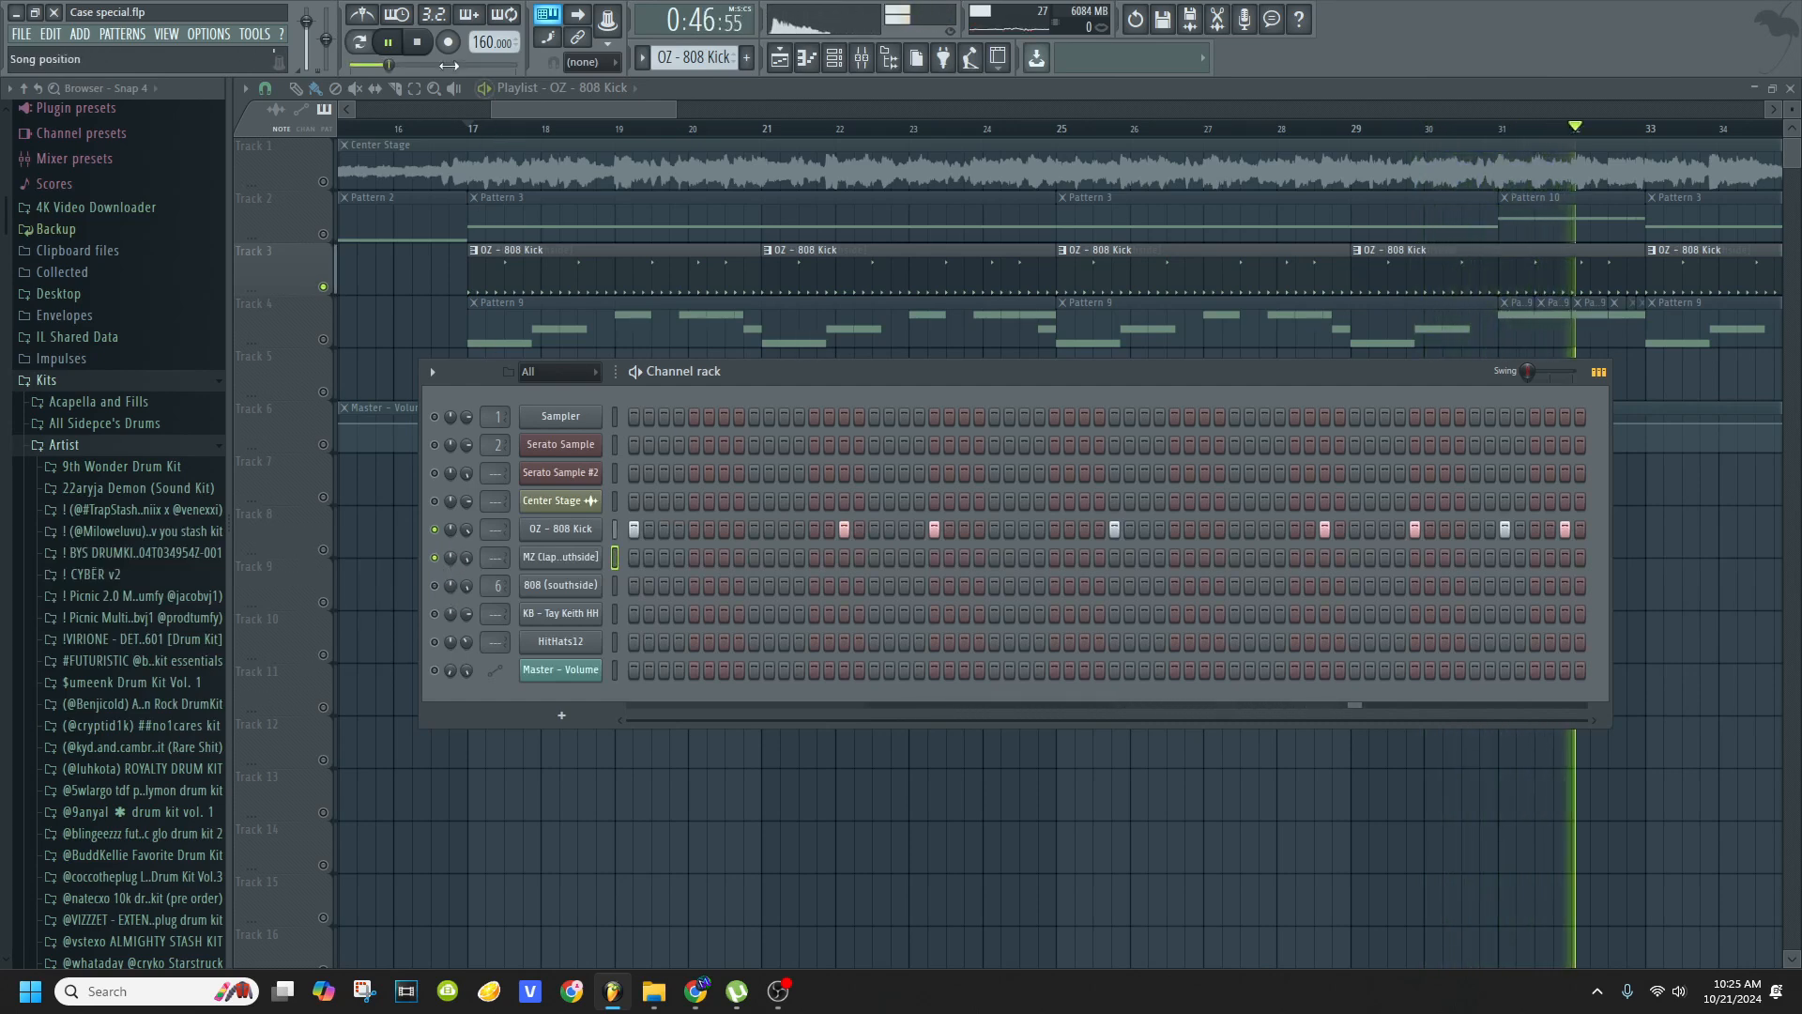
- Unmute the KB - Tay Keith HH and HitHats12 channels, and view the Tay Keith hi-hat's sample settings
click(435, 613)
click(549, 614)
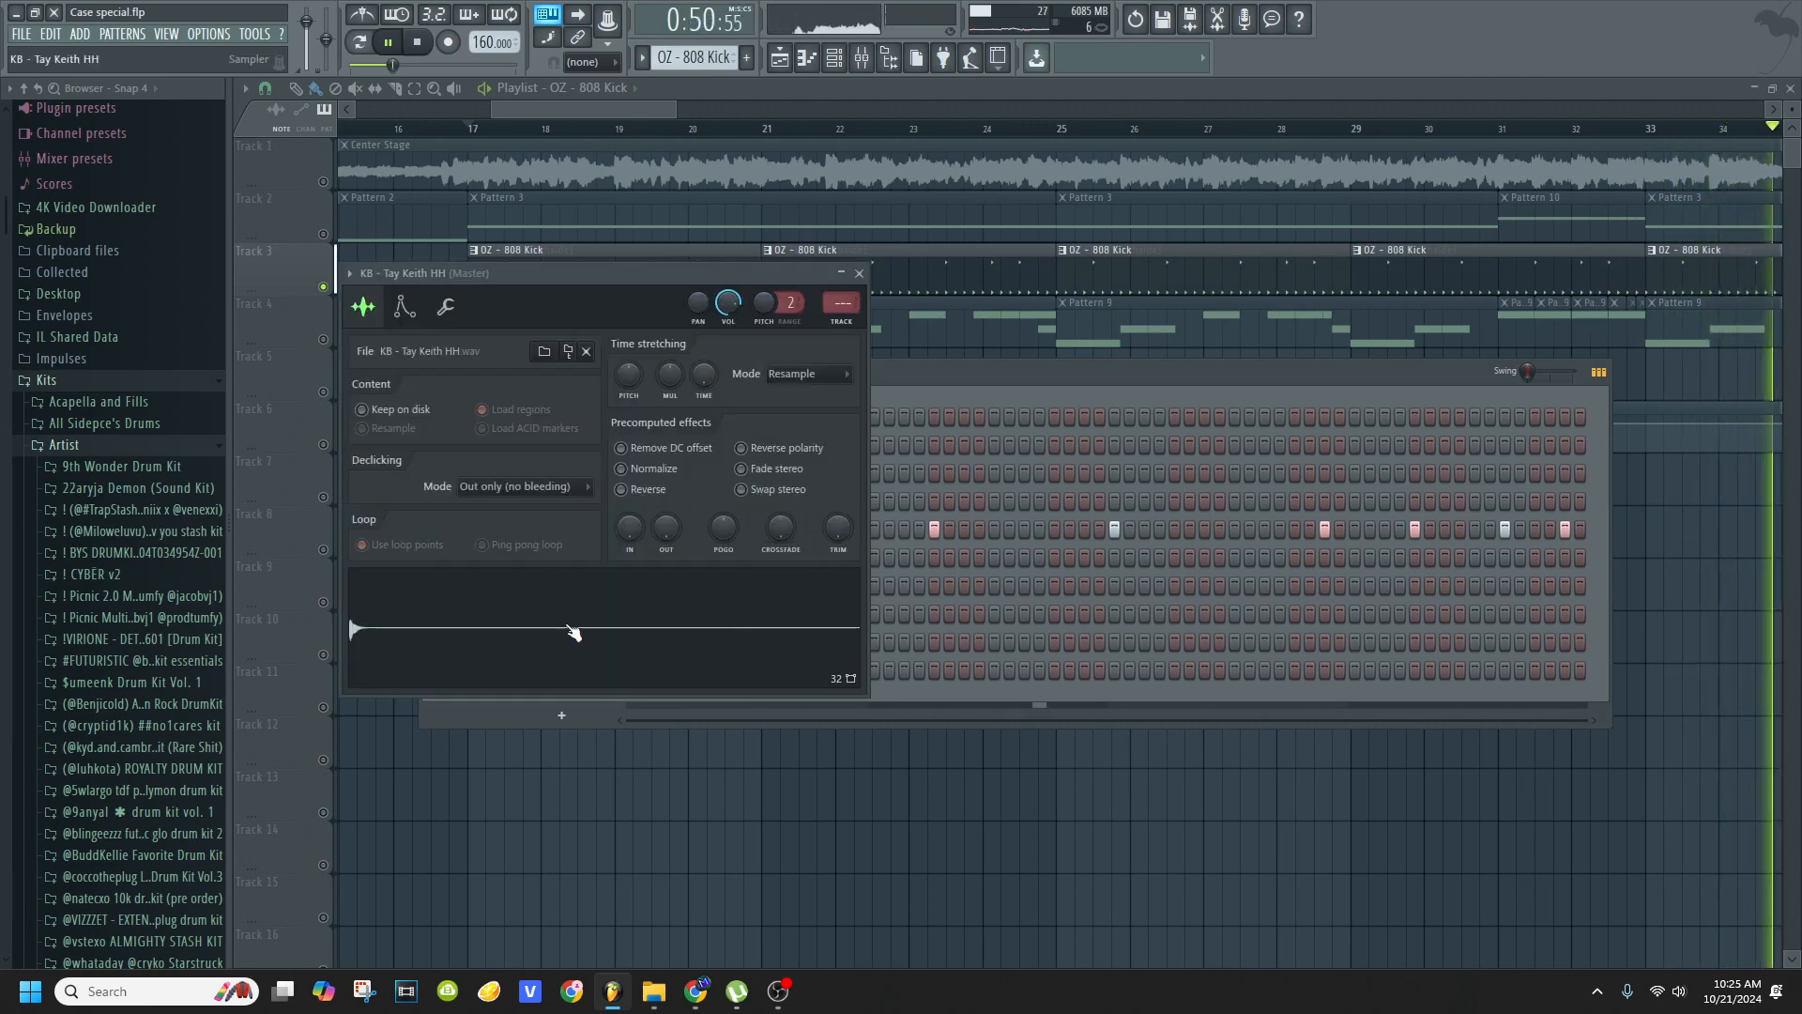
click(859, 273)
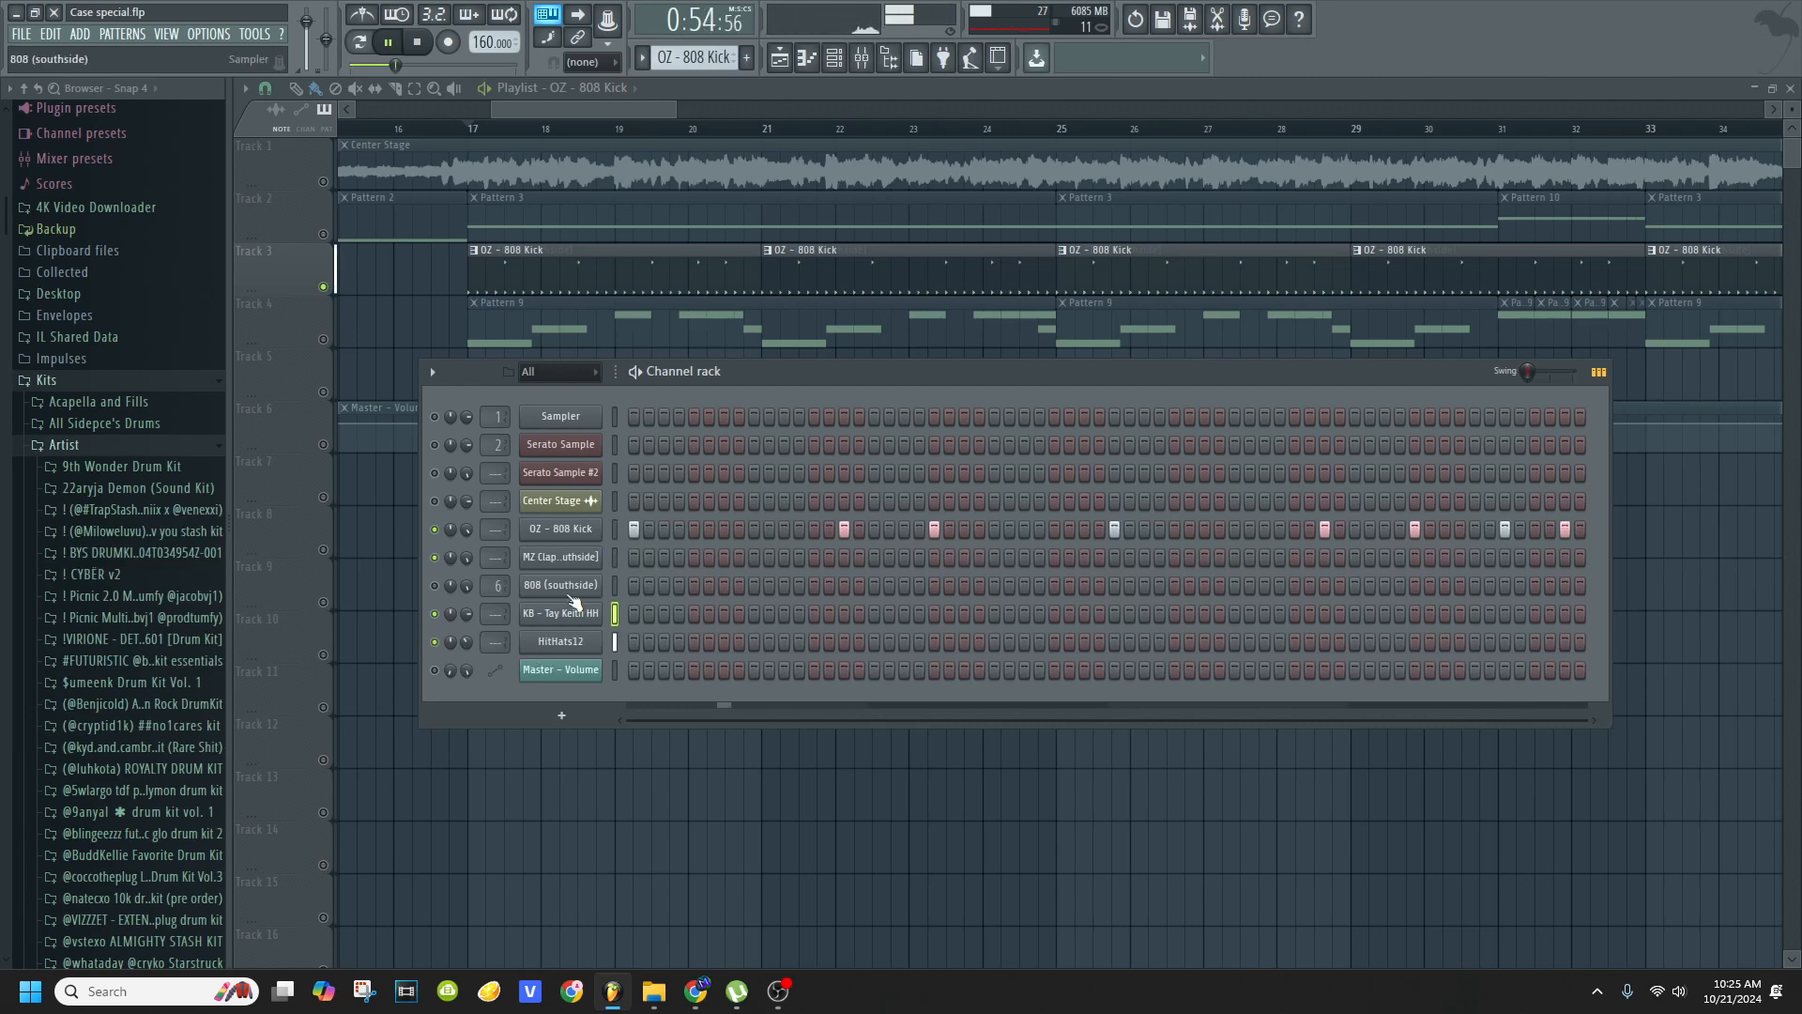
- Review the step patterns of MZ Clap [Southside], KB - Tay Keith HH and HitHats12, and stop playback
scroll(683, 54, down, 1)
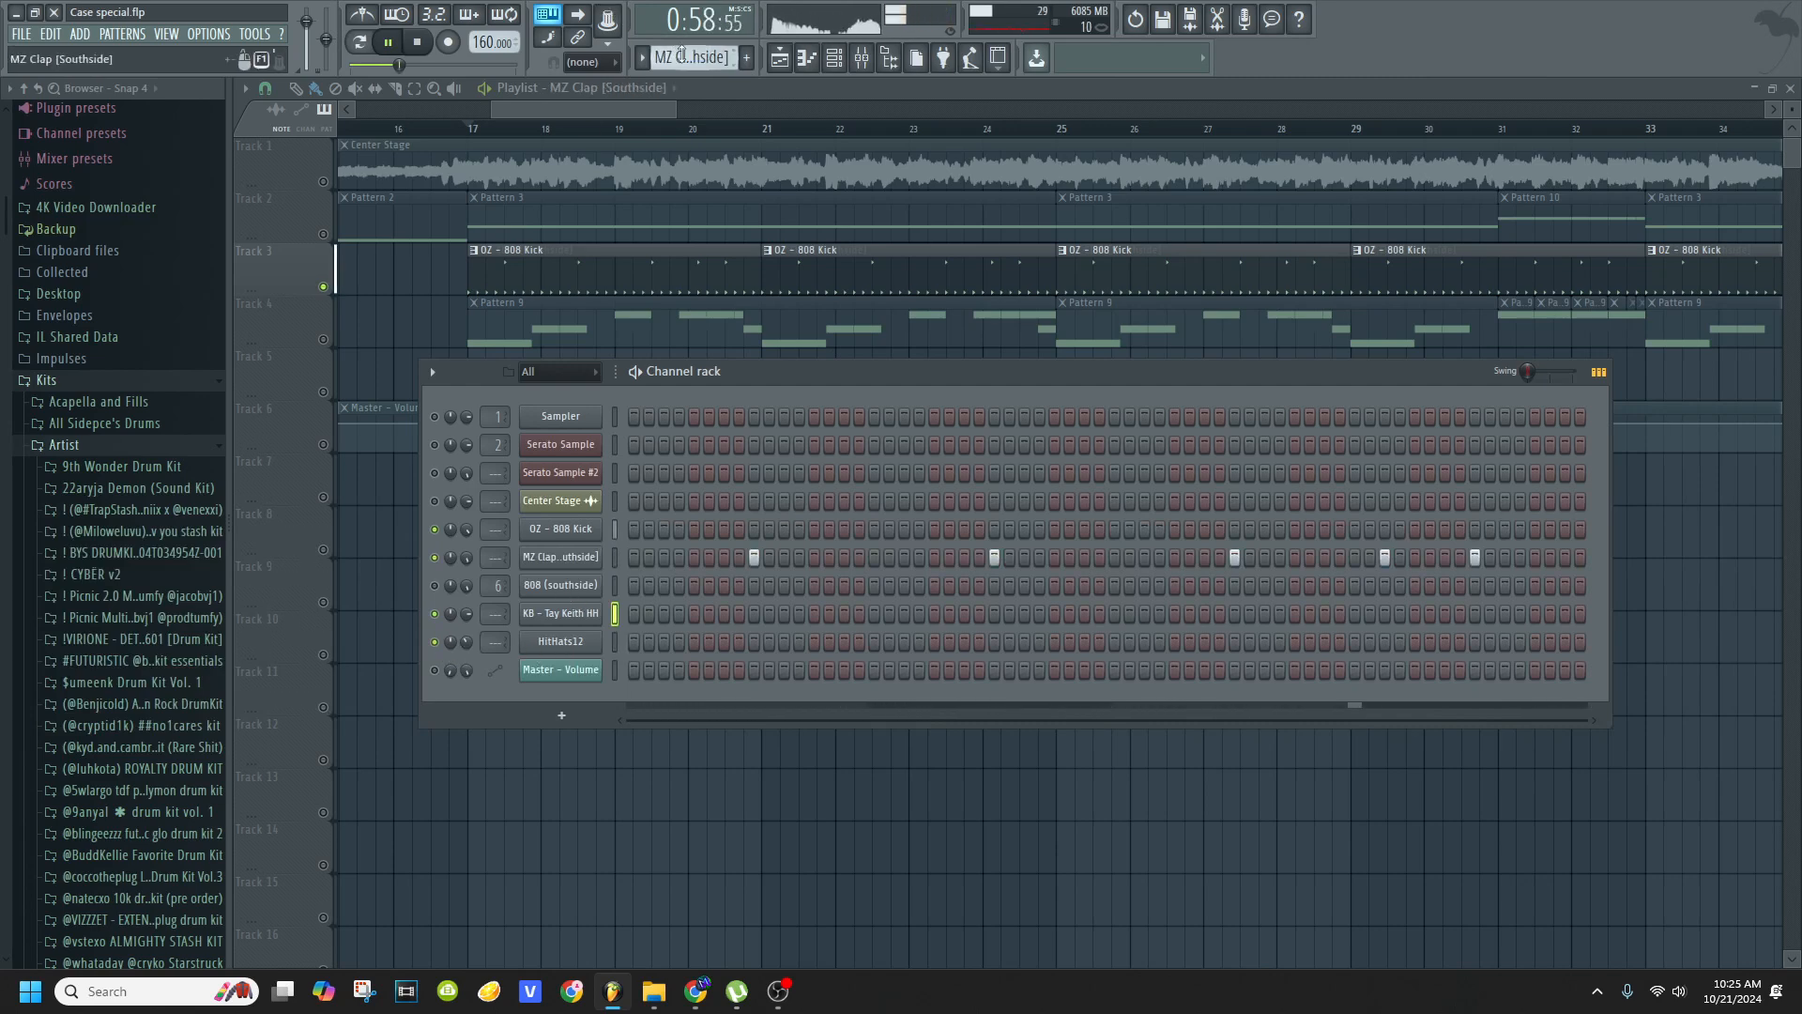
scroll(682, 54, down, 1)
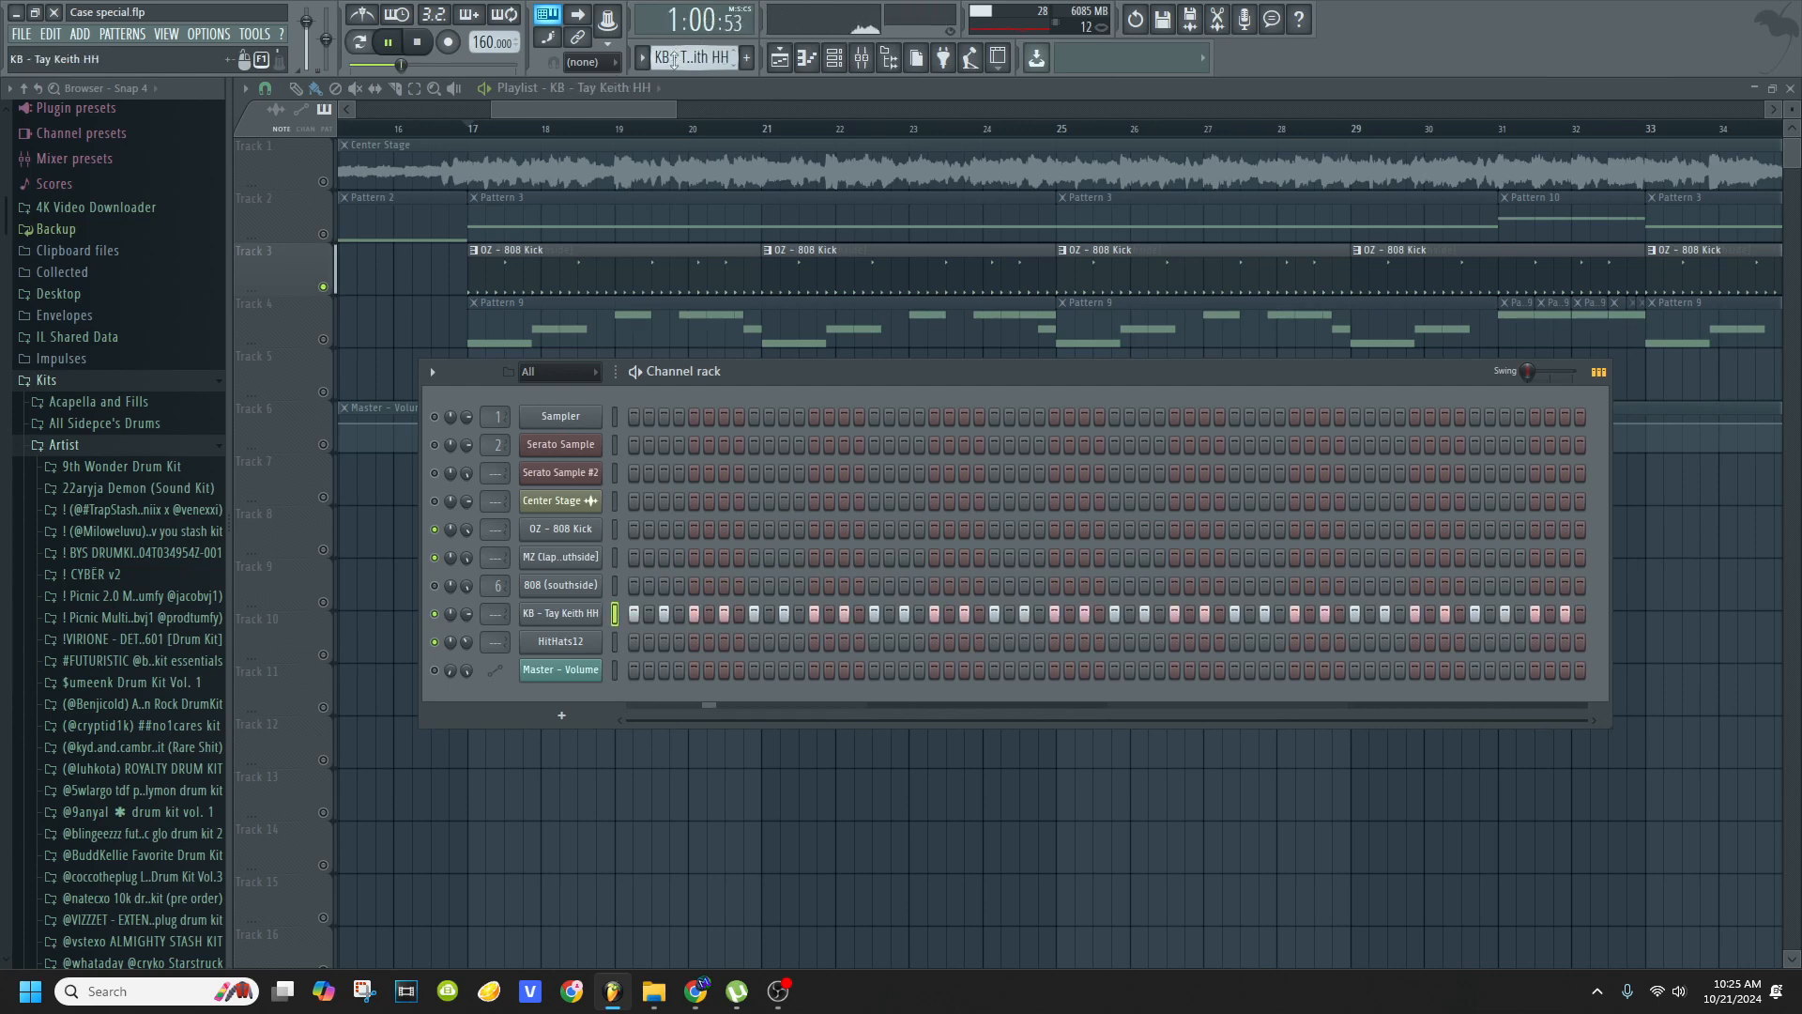
scroll(697, 59, down, 1)
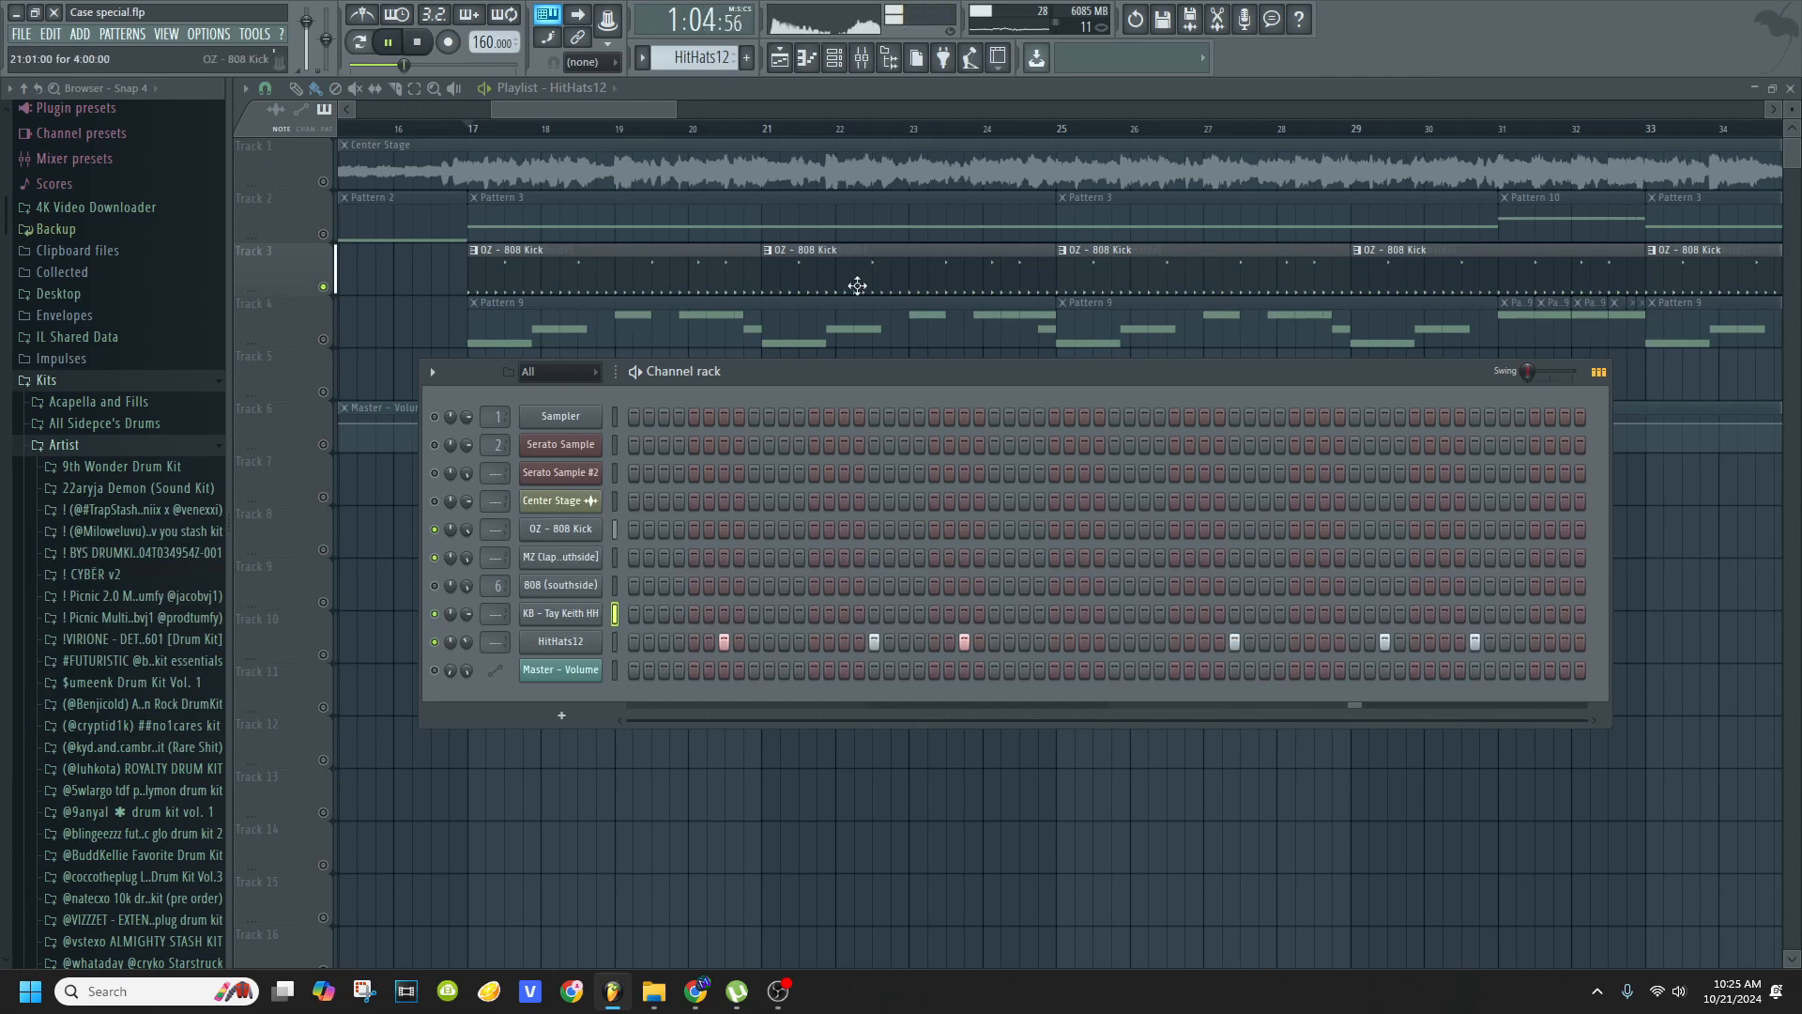
click(428, 44)
click(939, 817)
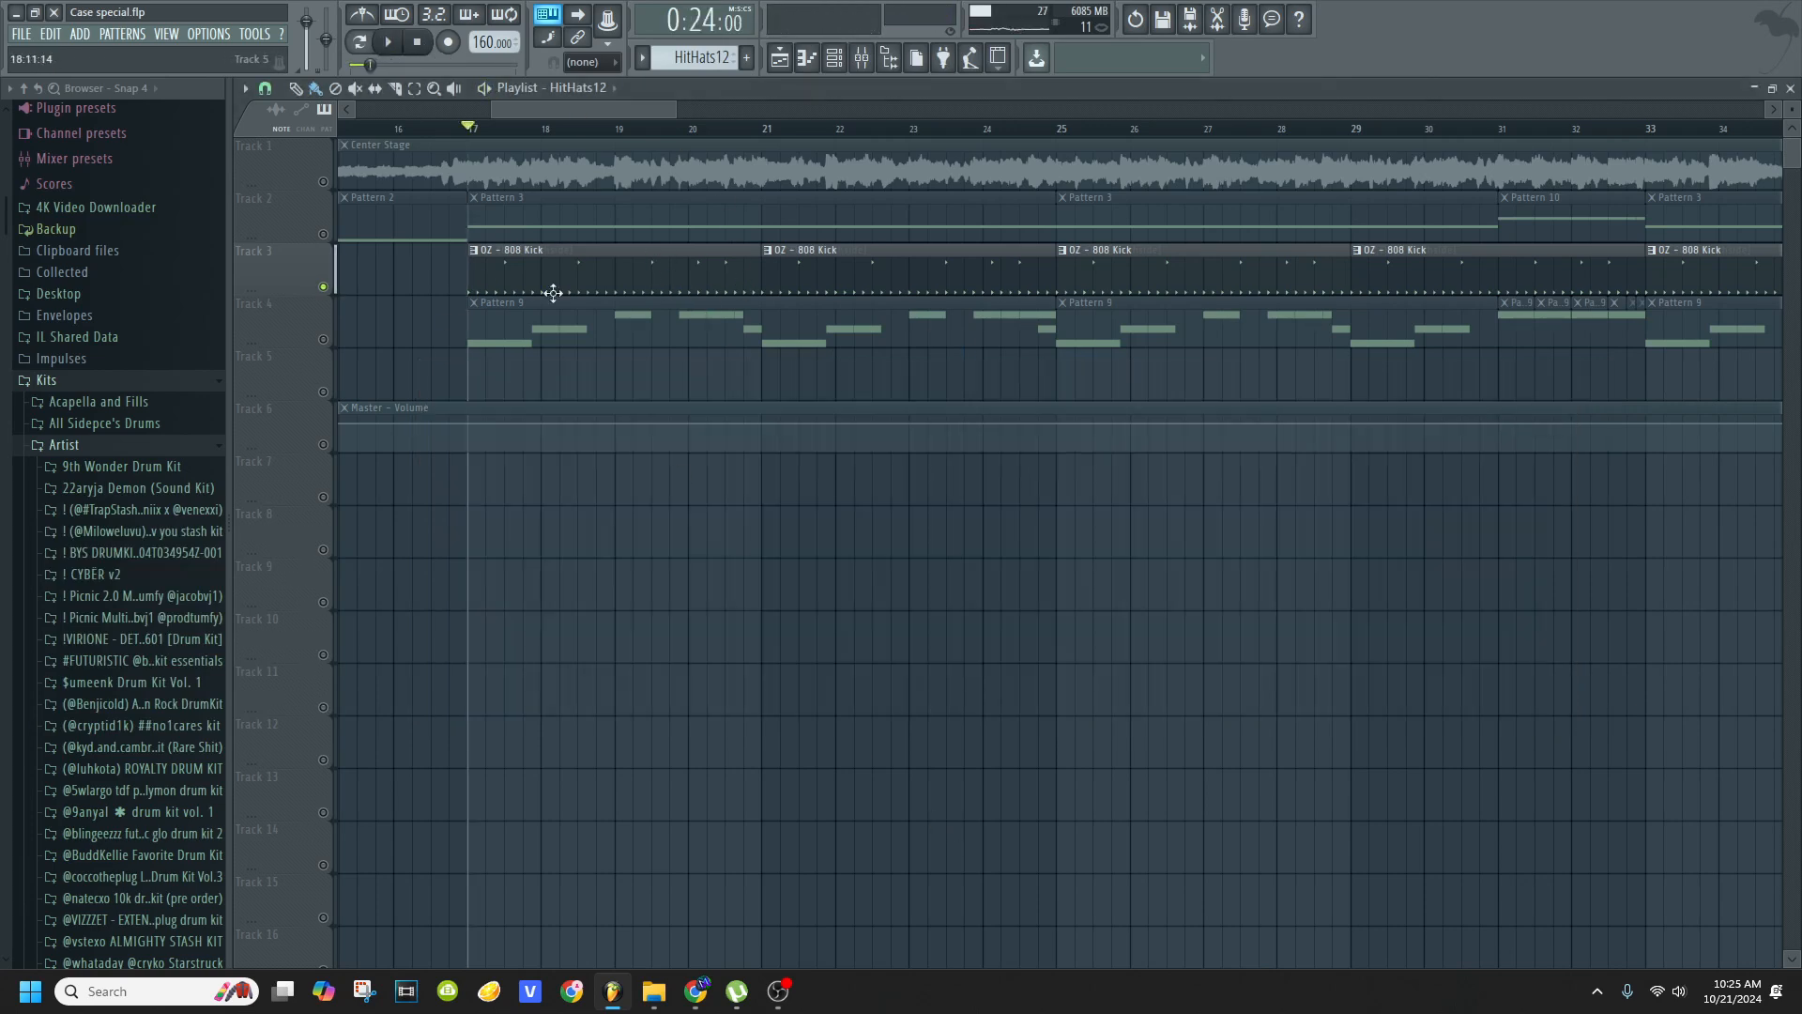
- Look over how the drum pattern clips on Track 3 are laid out across the whole arrangement
scroll(563, 136, down, 5)
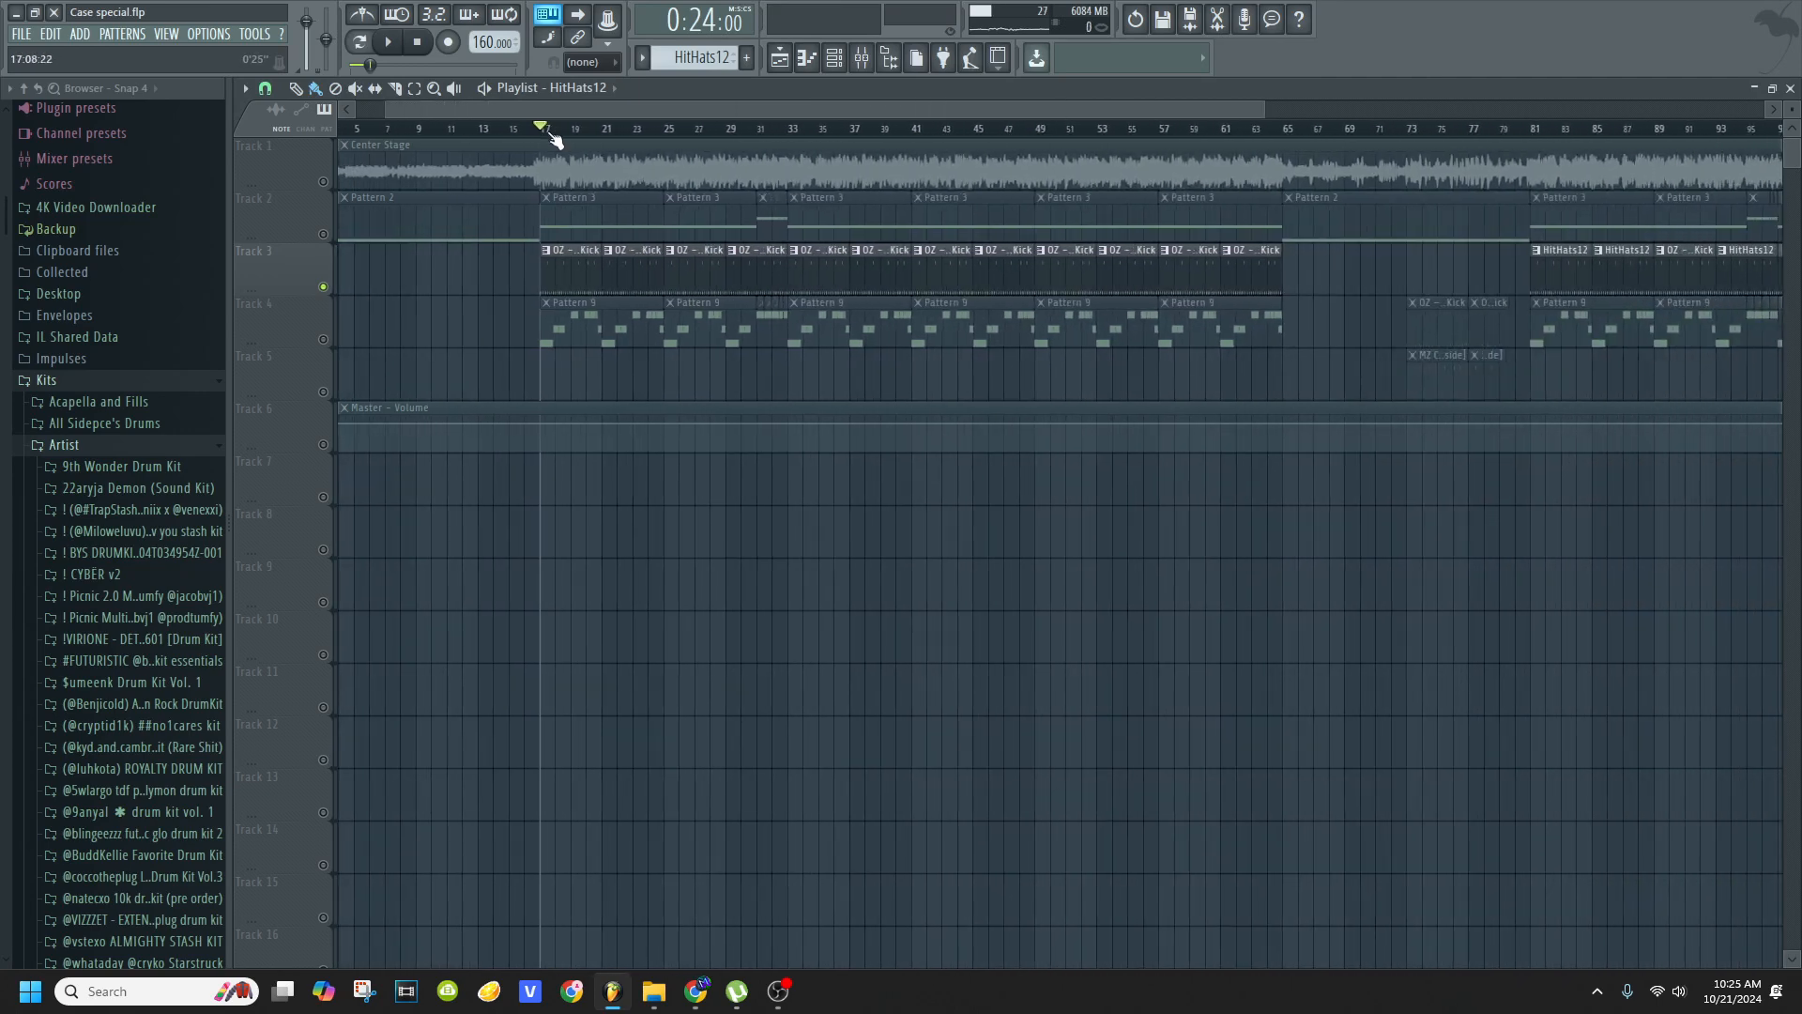
scroll(554, 139, down, 3)
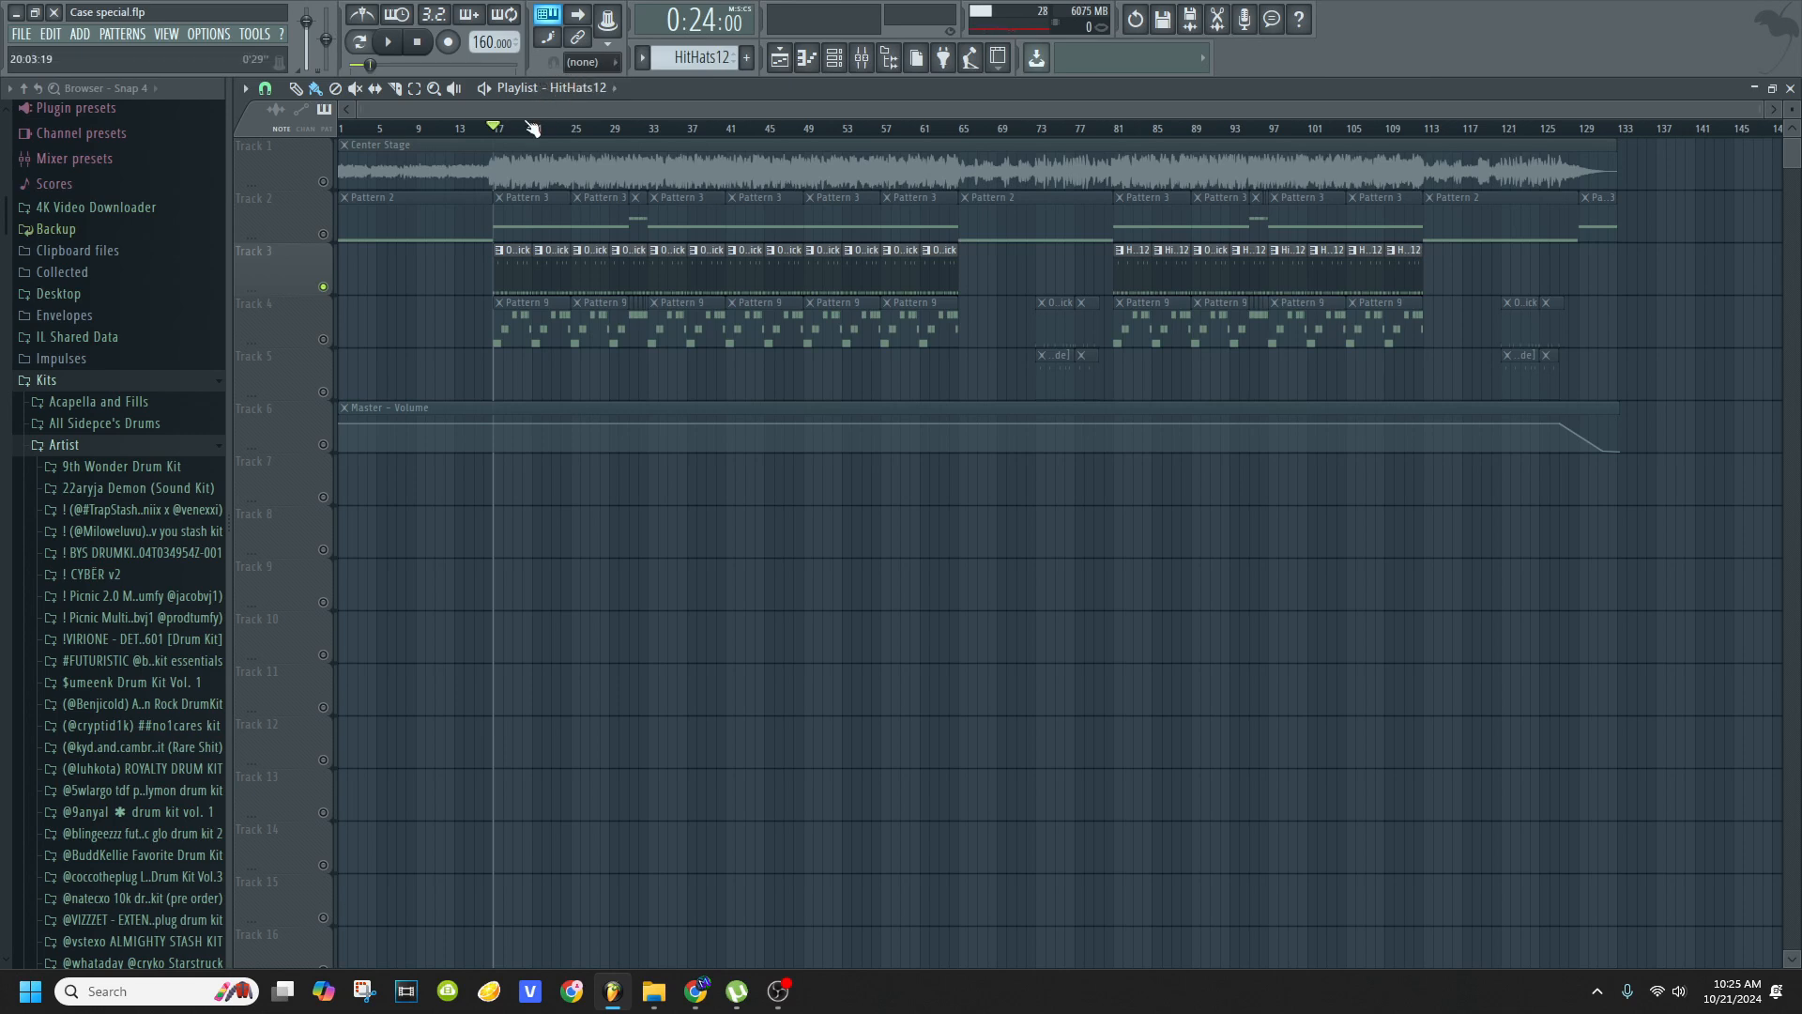
scroll(532, 128, up, 8)
drag(503, 117, 616, 134)
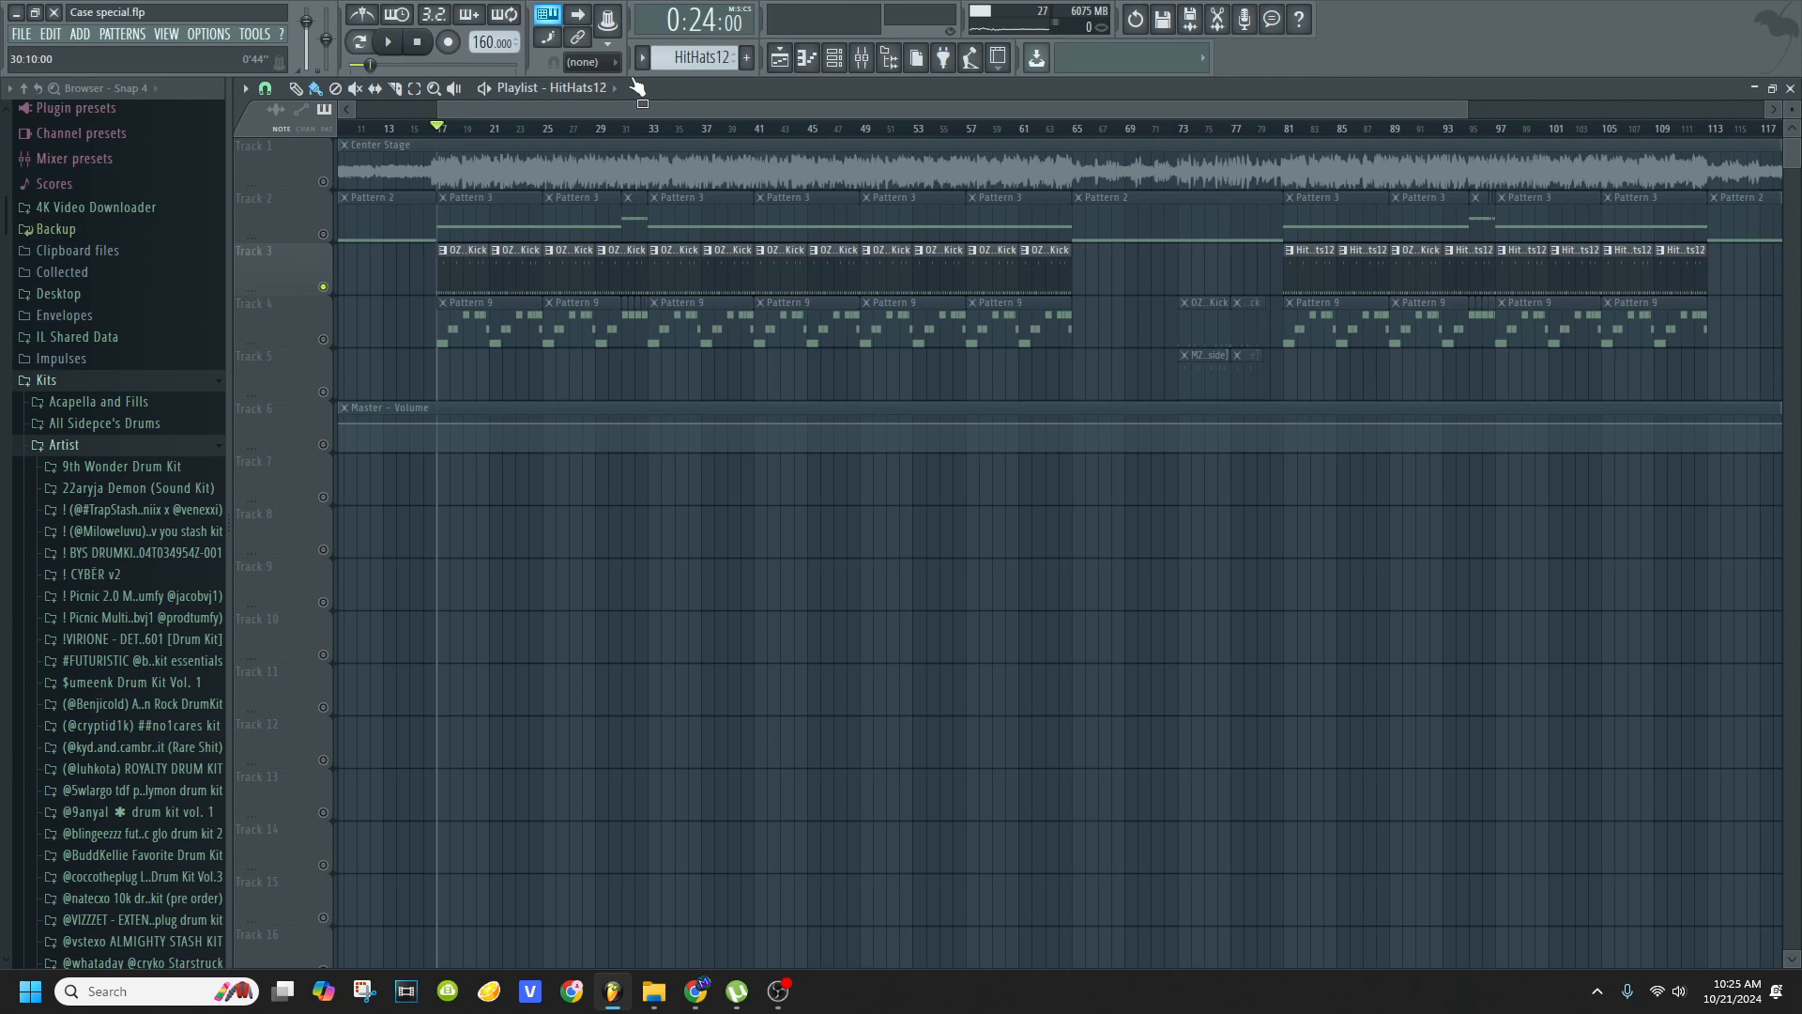
- Unmute Track 2 to bring back the sample chops alongside the Track 3 drums, and test playback briefly
click(322, 234)
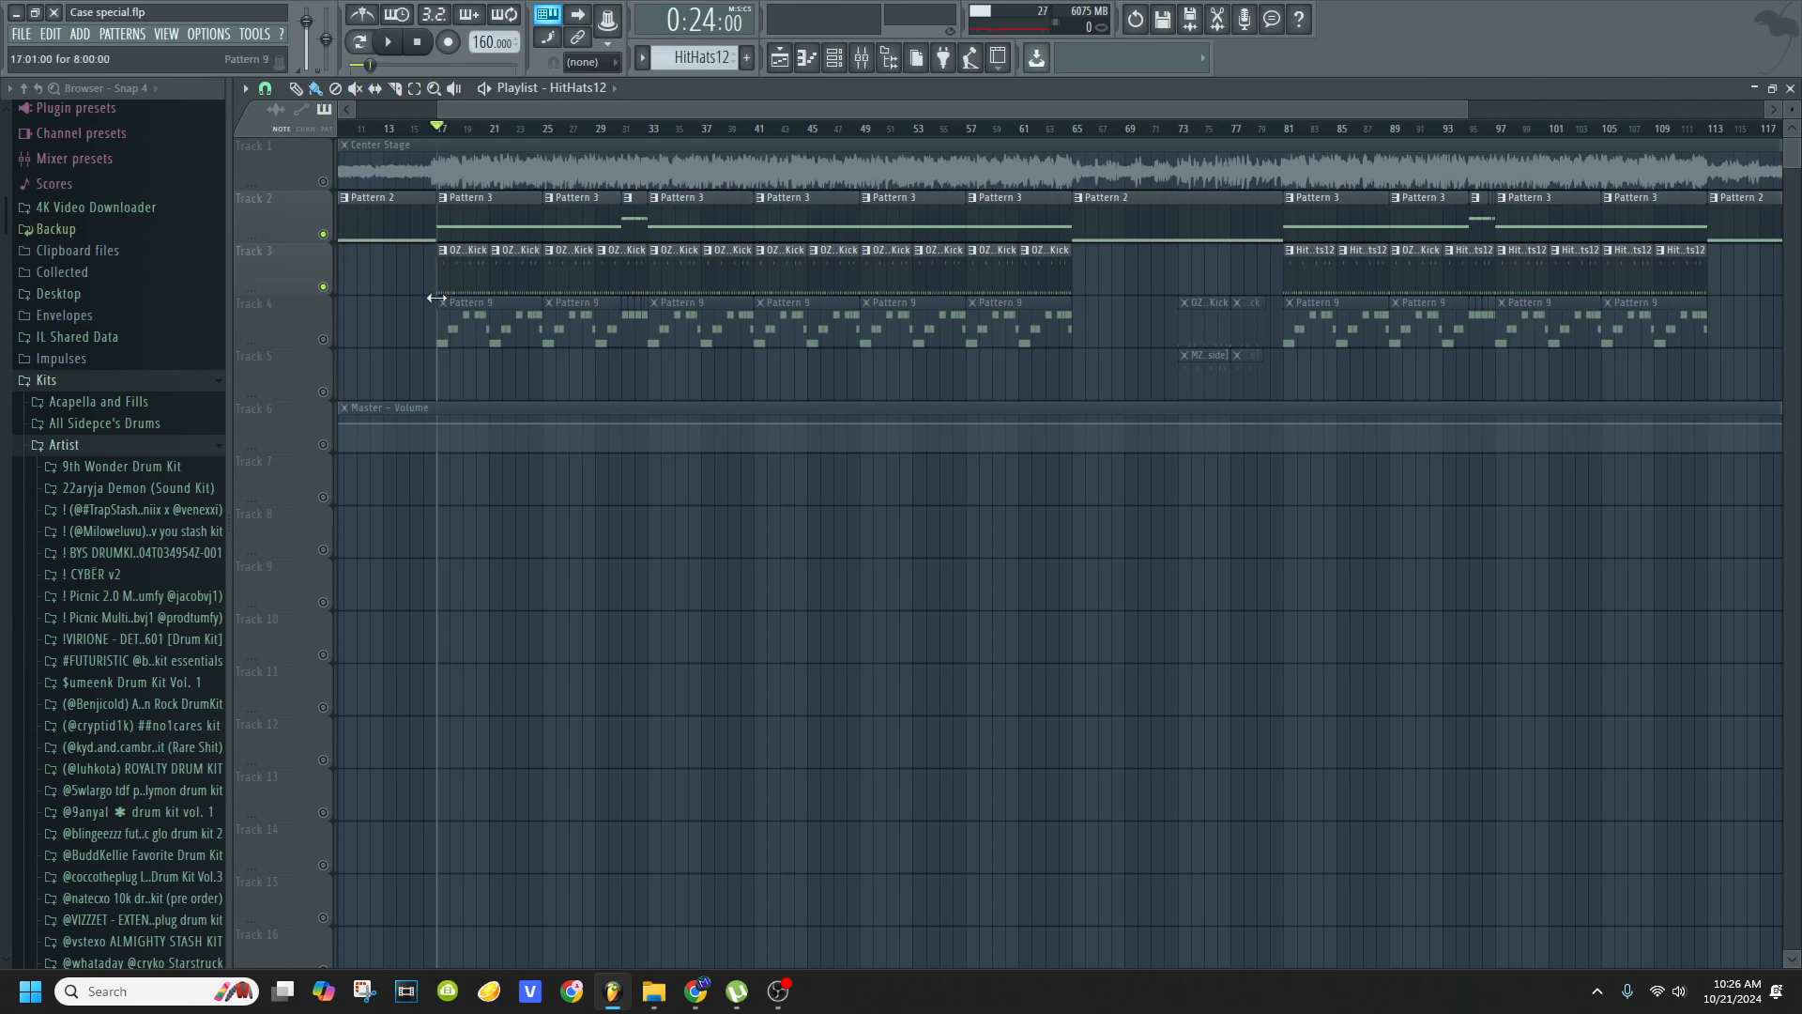
click(388, 43)
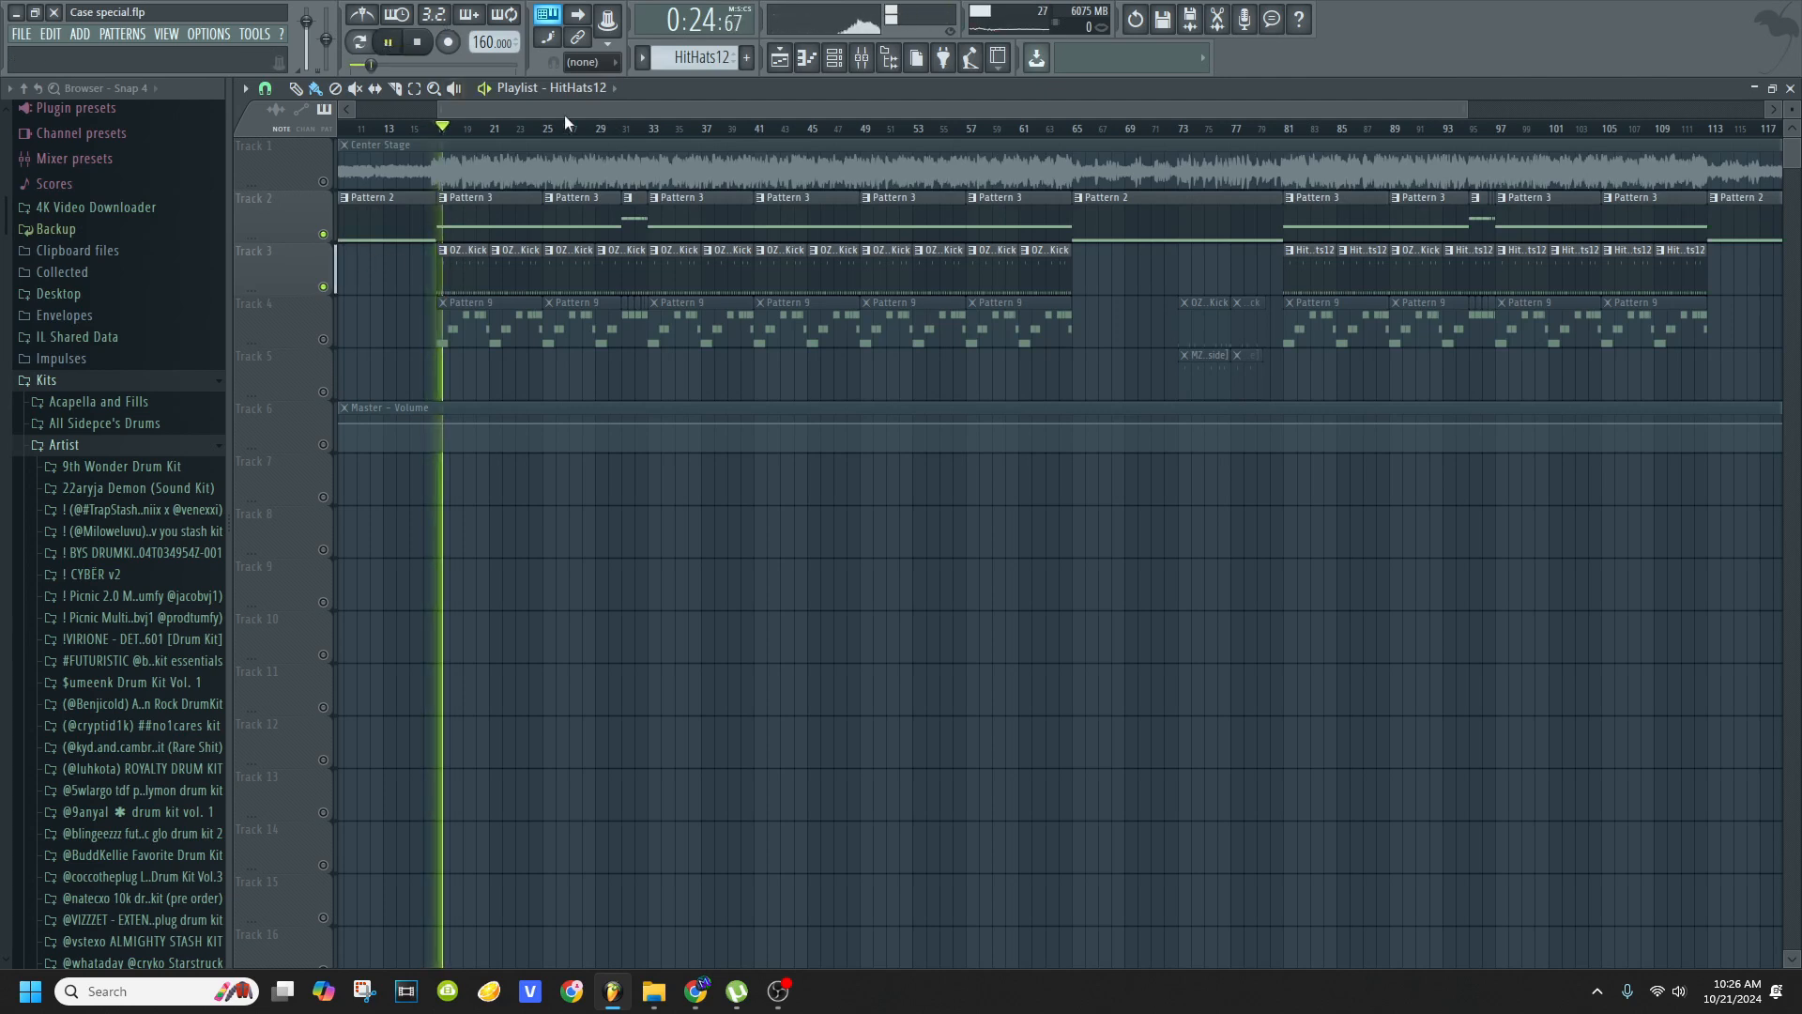
key(space)
- Unmute all channels in the channel rack and audition the sample and drums together from bar 17
click(874, 60)
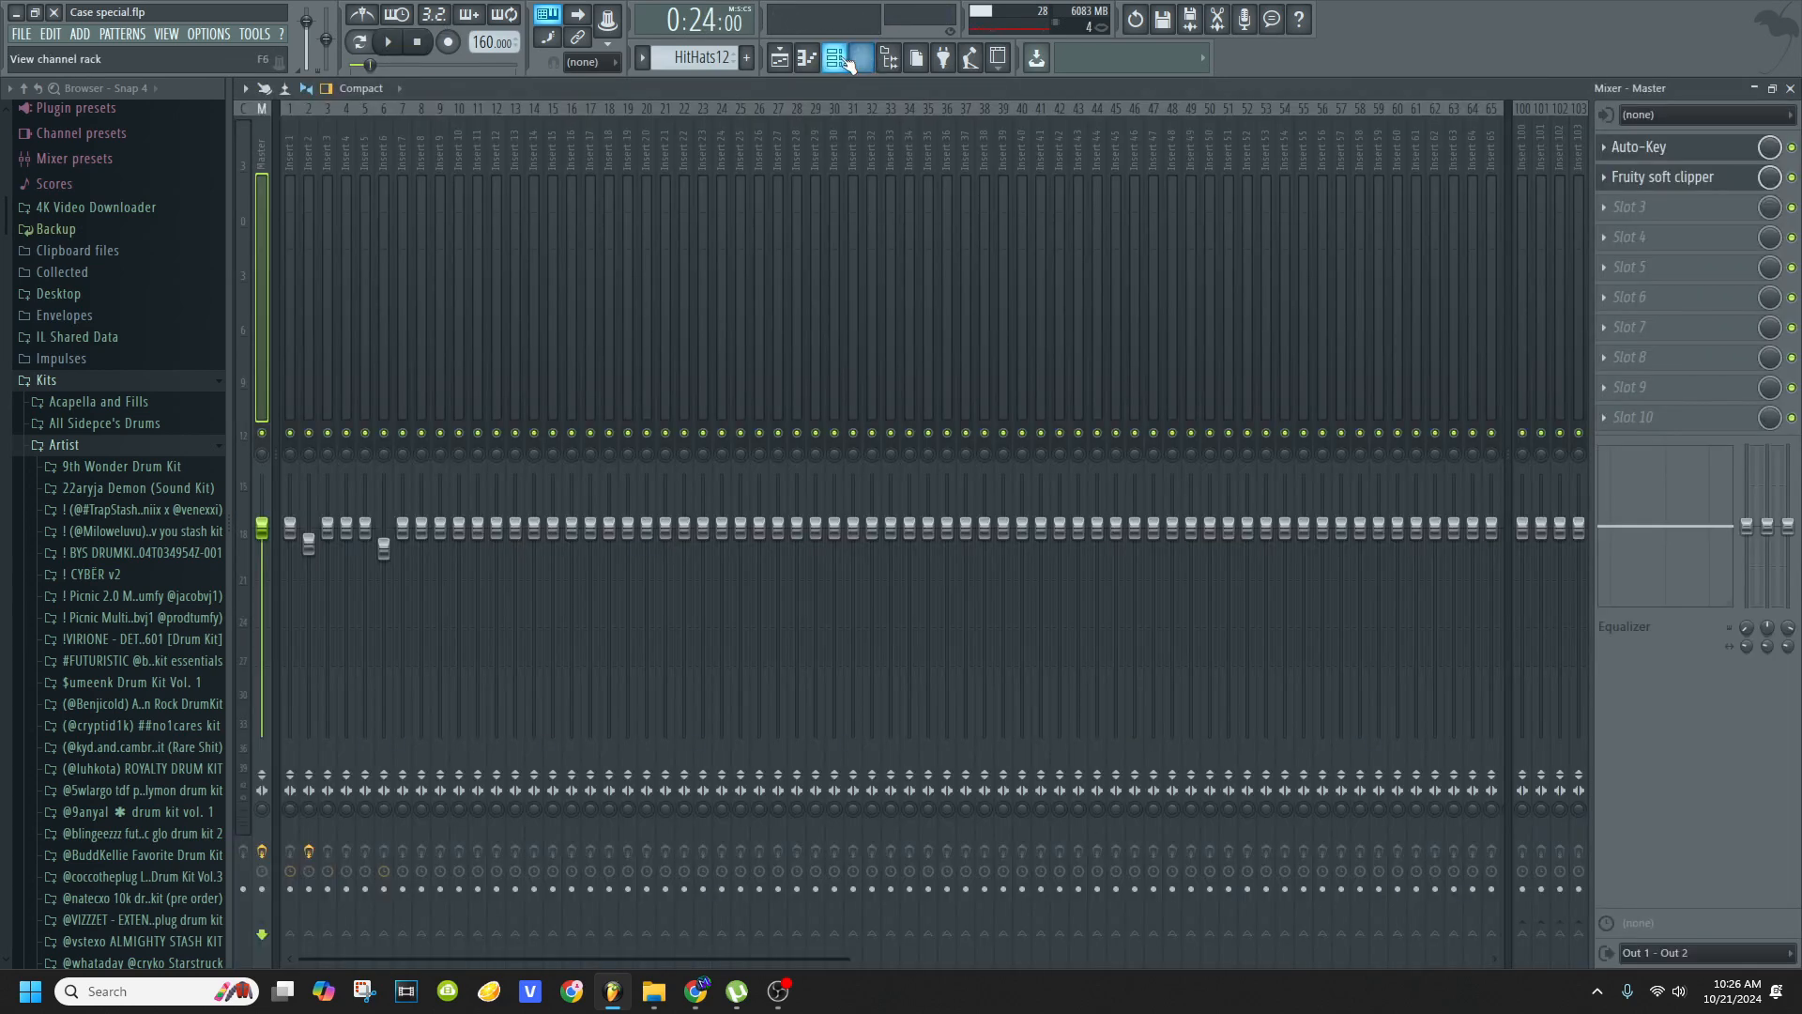
click(833, 58)
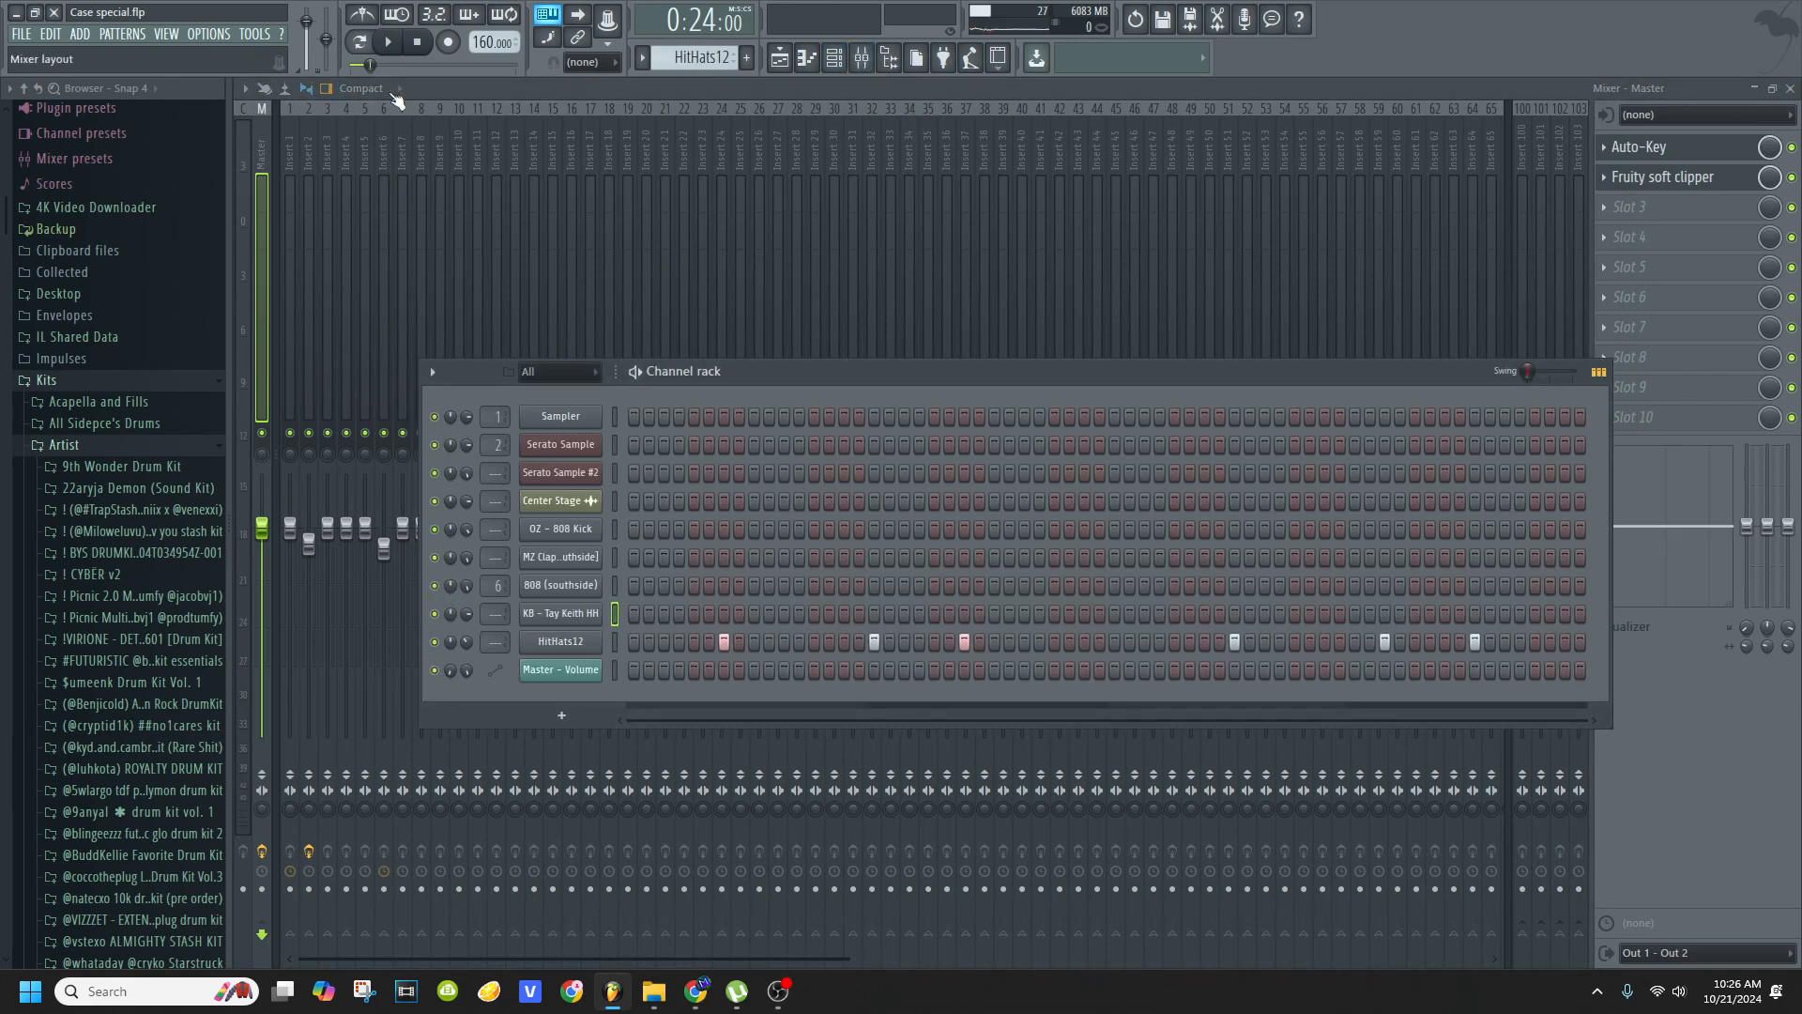
key(space)
key(F9)
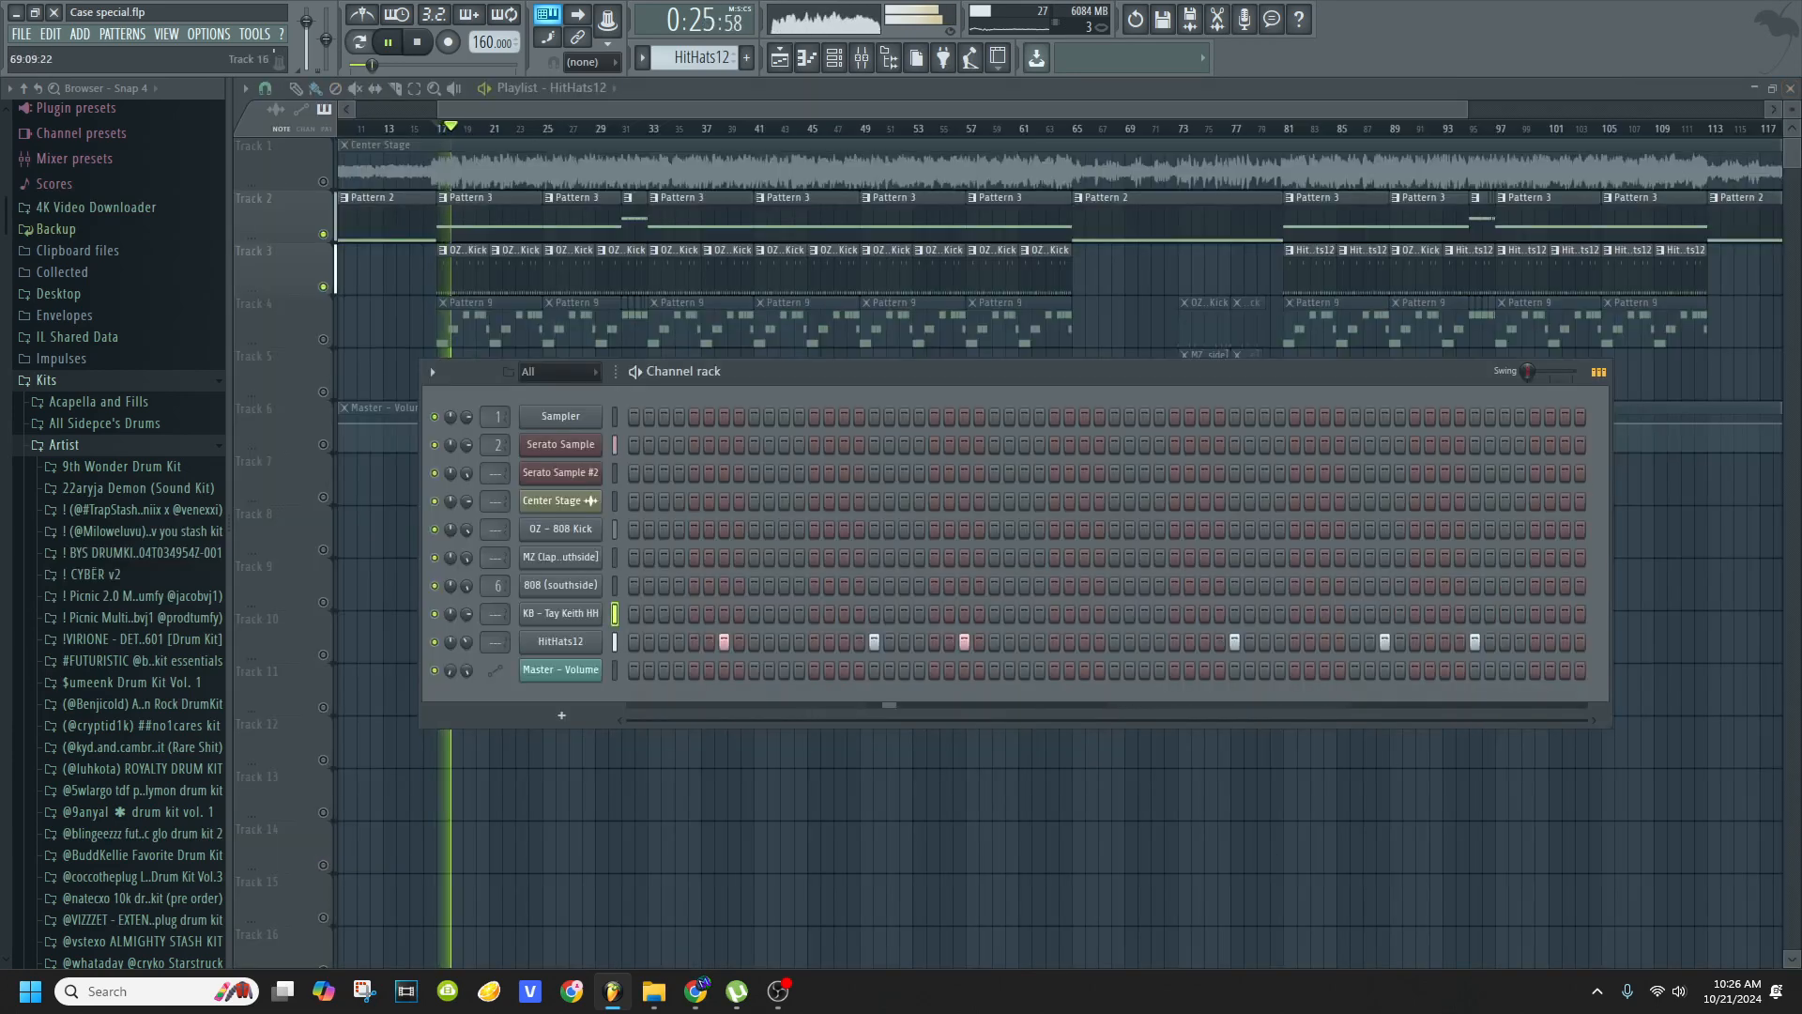
key(F6)
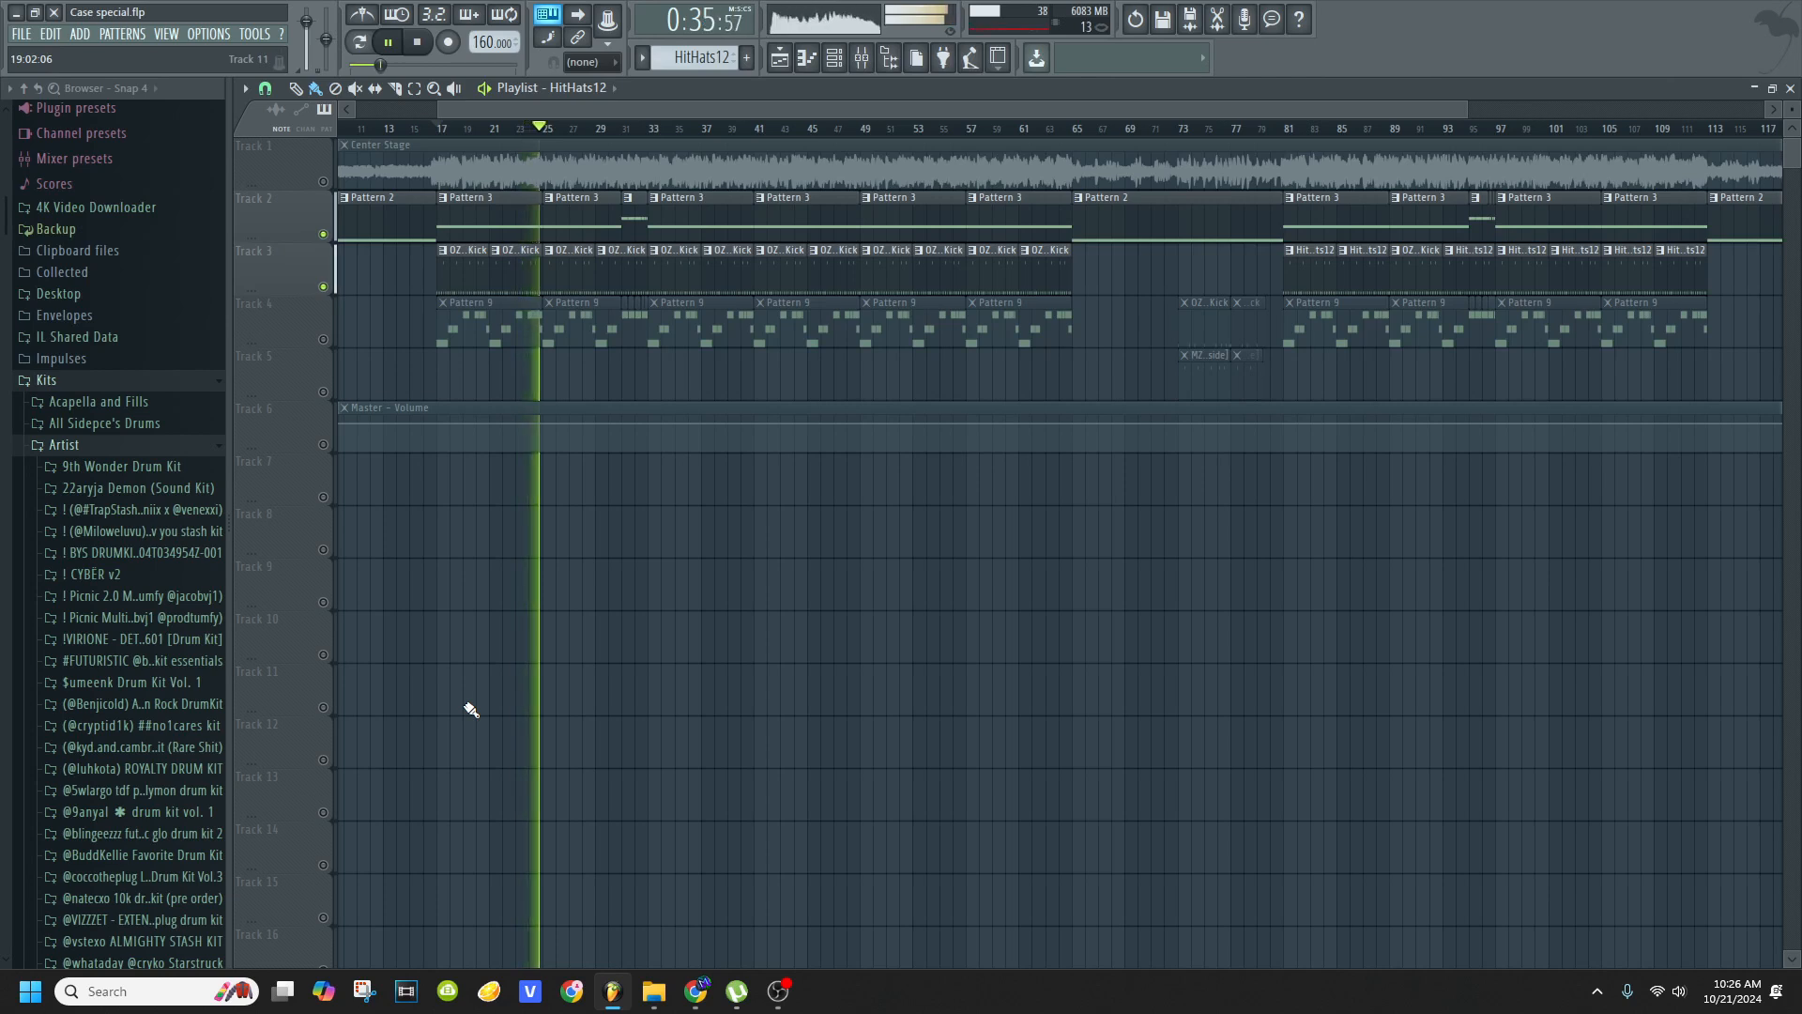
key(space)
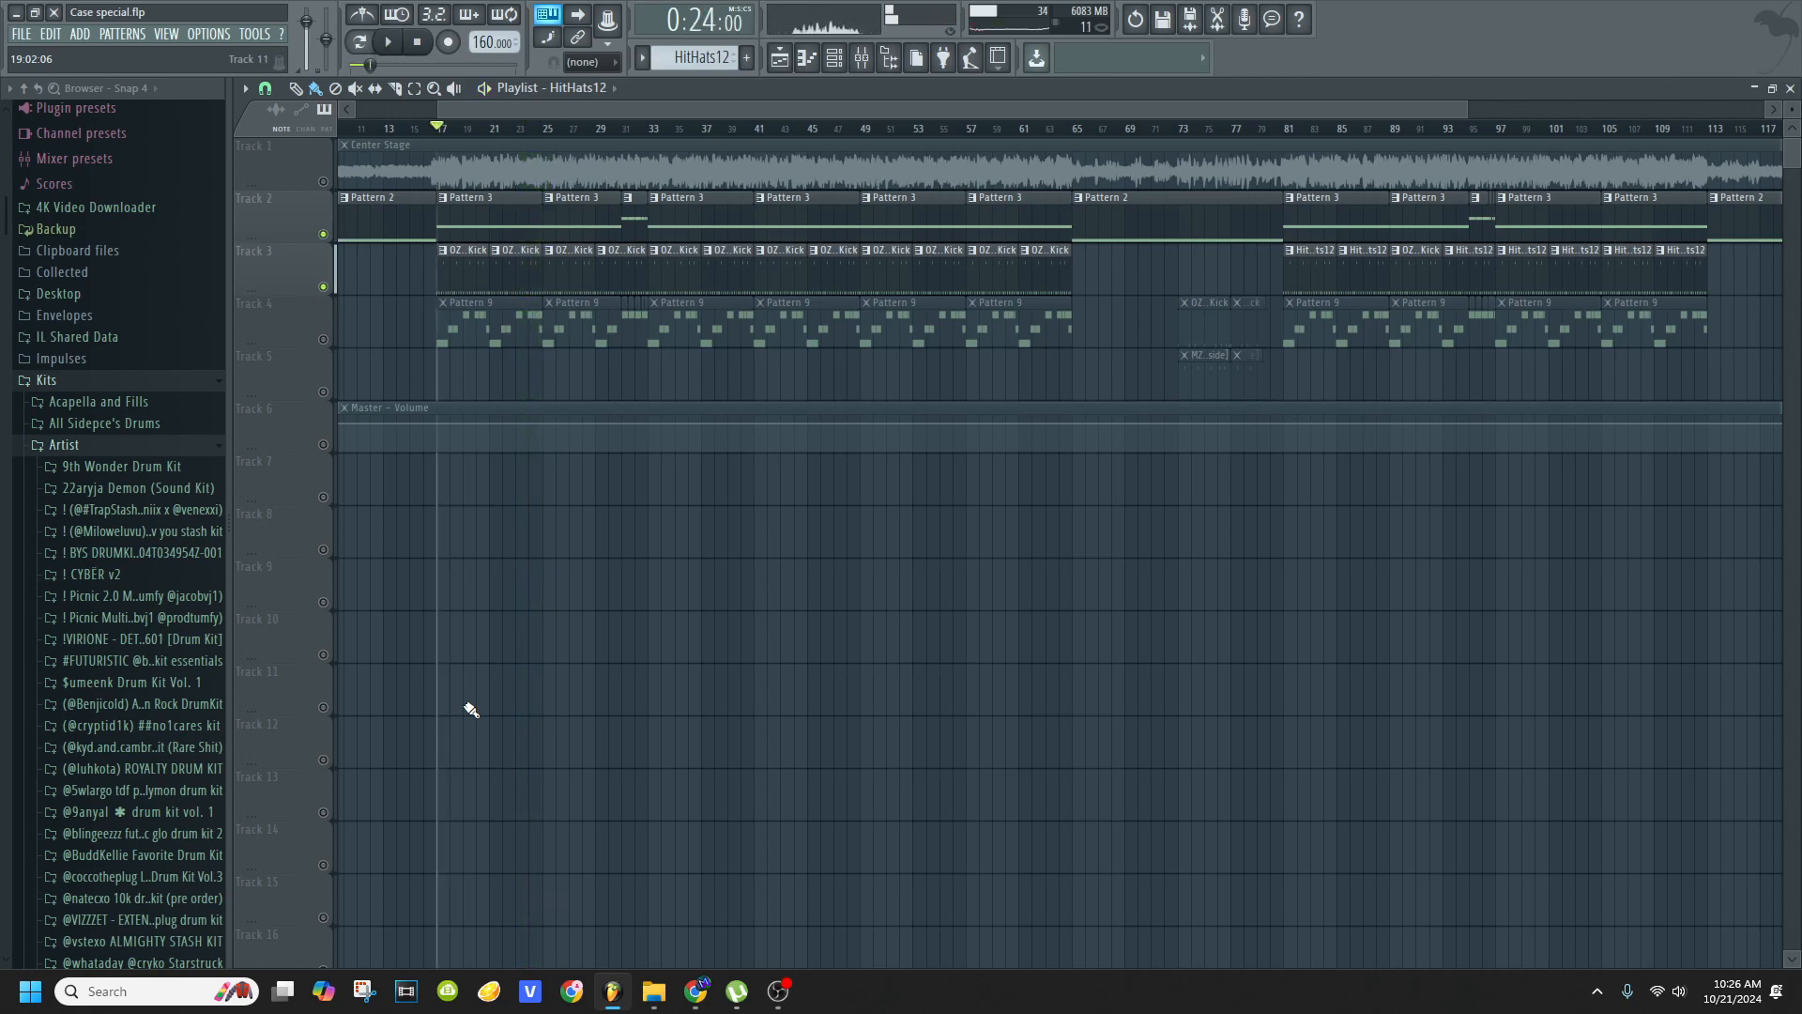
- Solo Track 4 in the playlist and inspect the sampler settings of the 808 (southside) channel
click(325, 341)
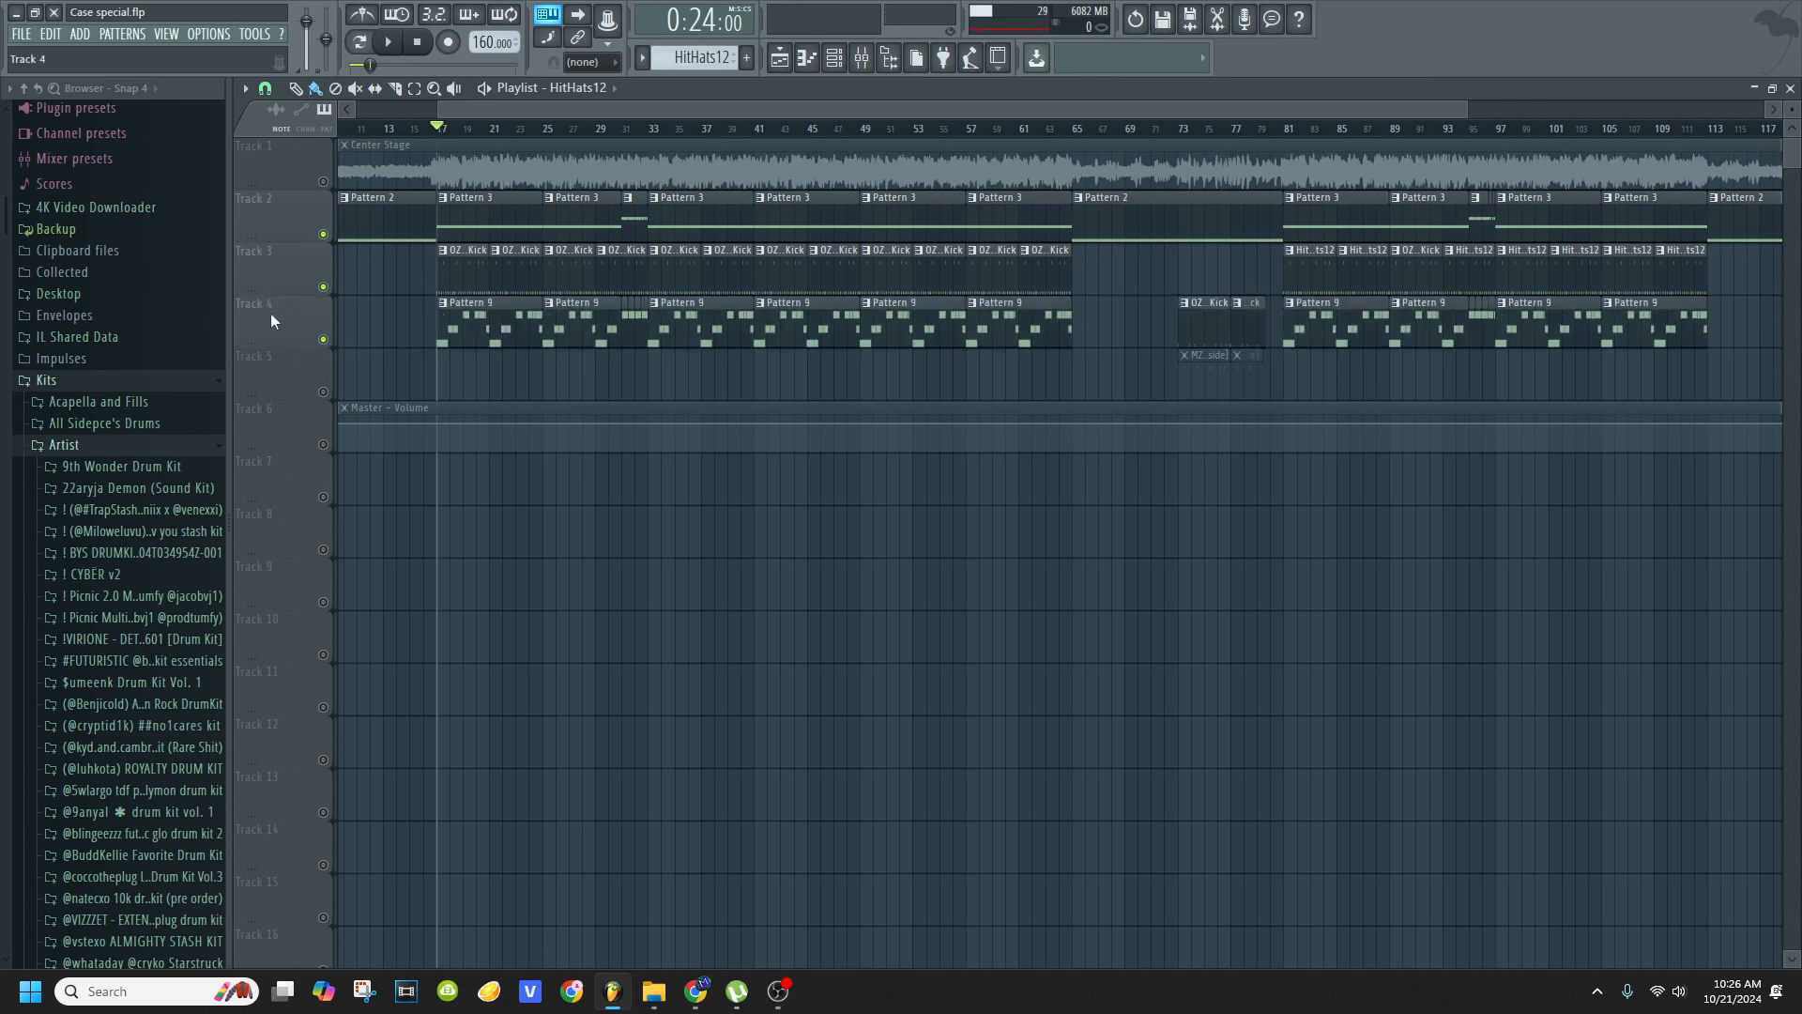
right_click(324, 341)
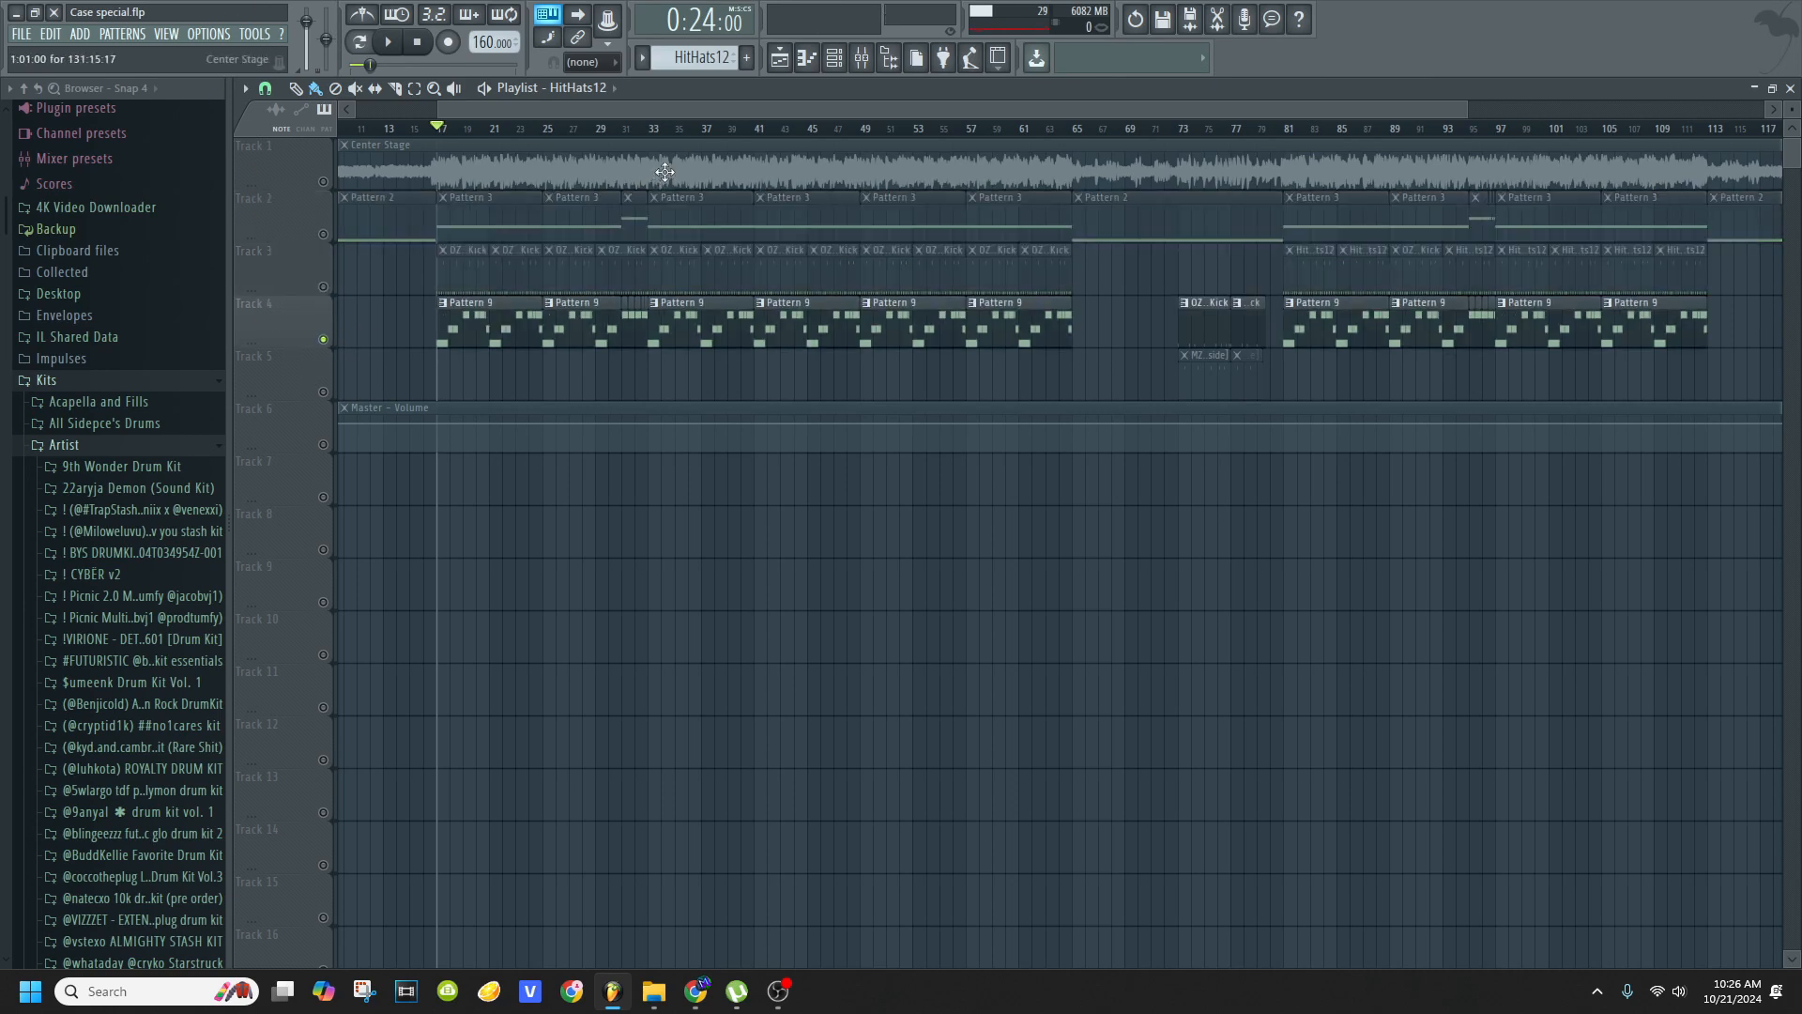
click(859, 58)
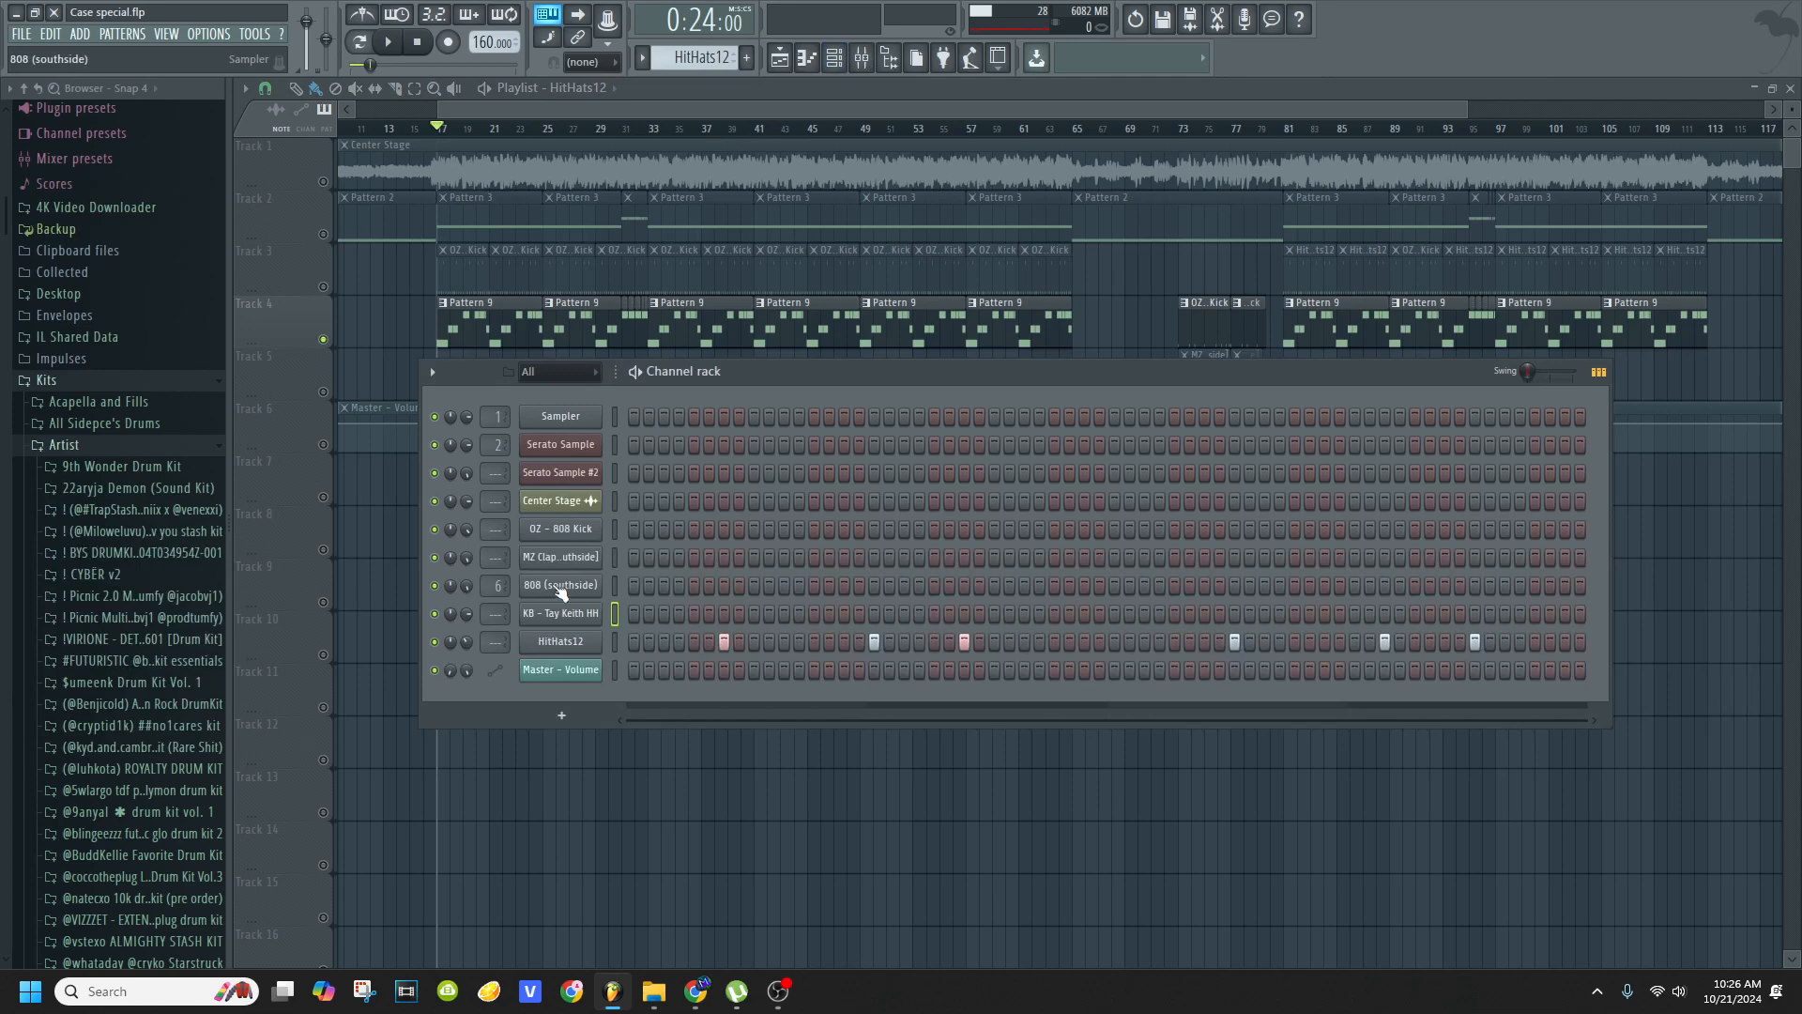
click(560, 586)
click(339, 283)
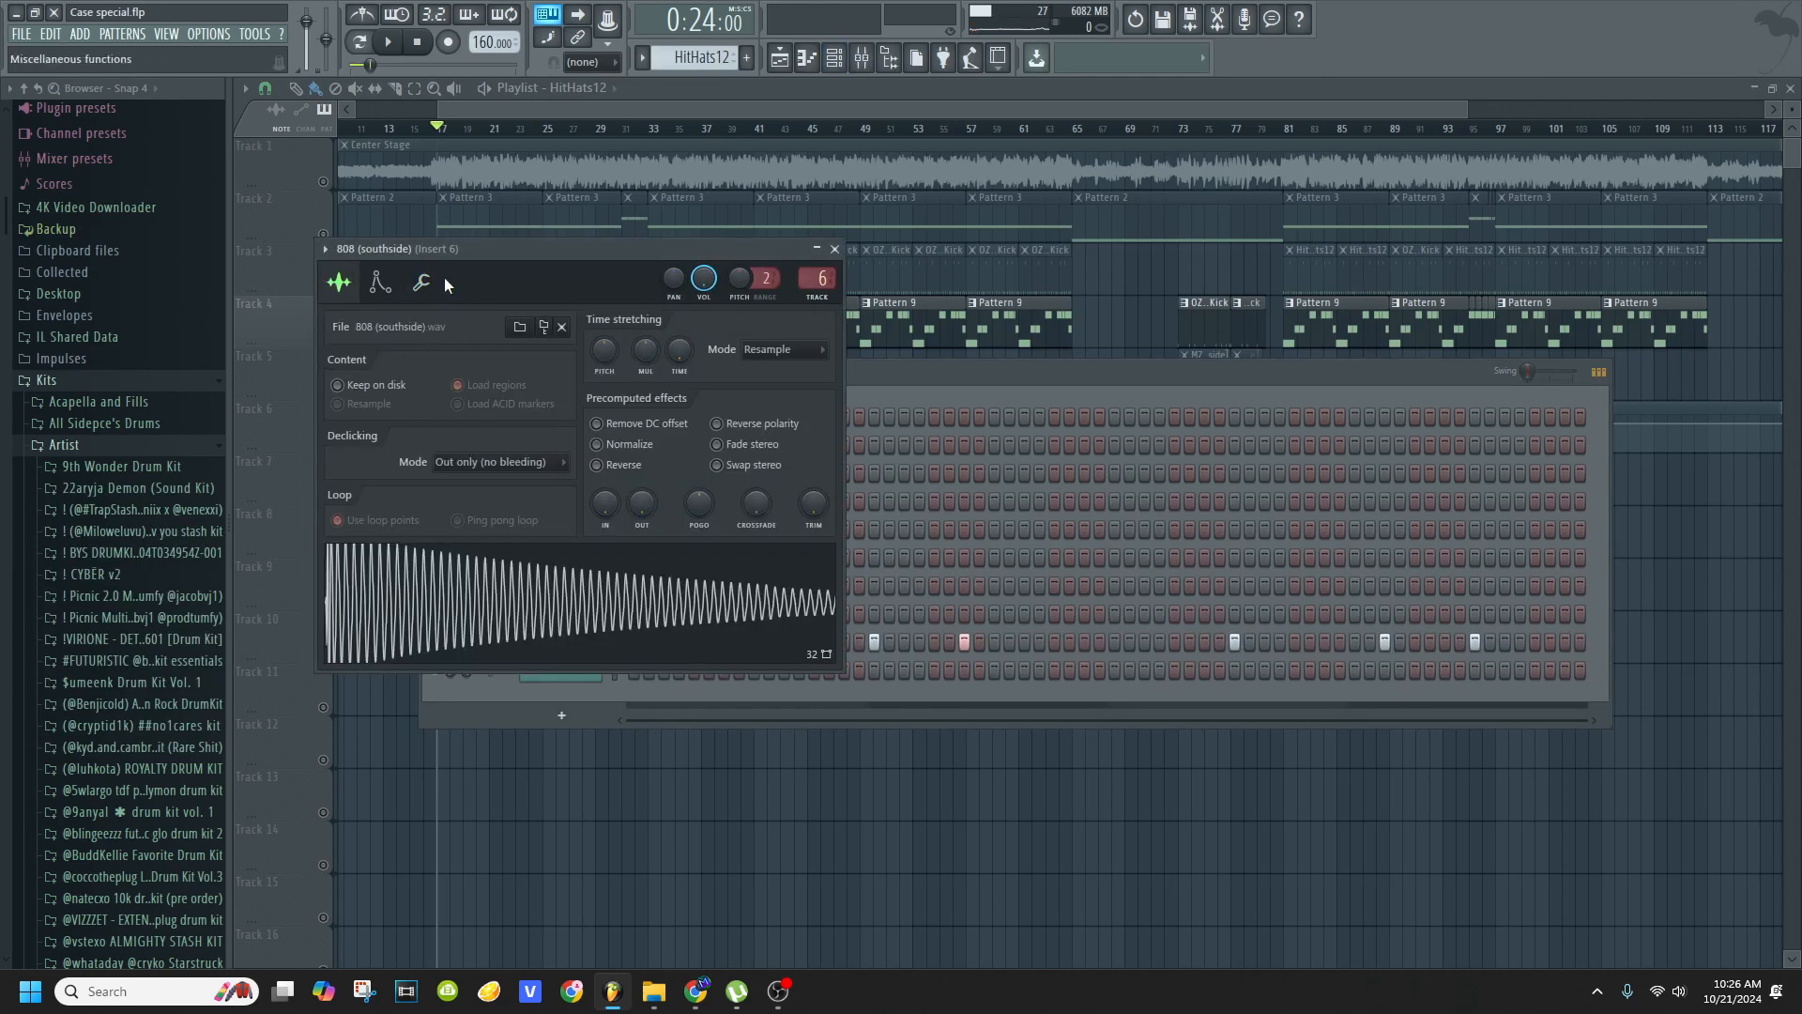
drag(467, 251, 552, 232)
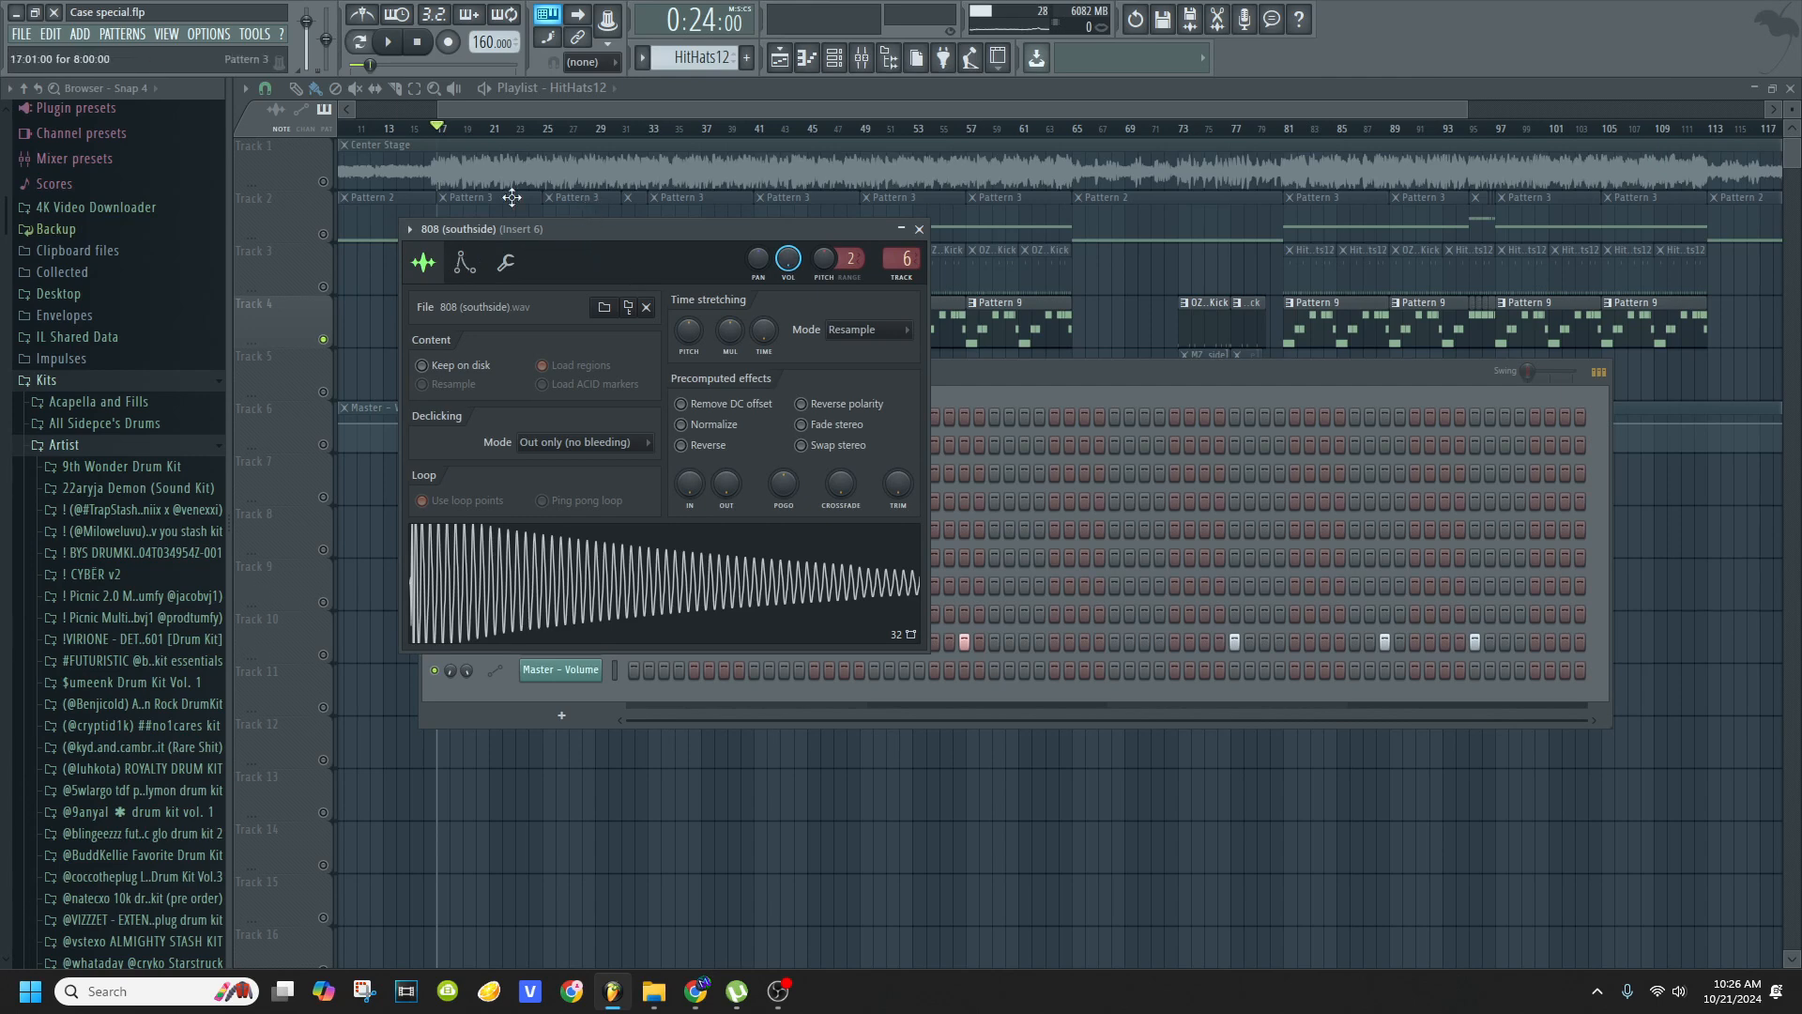
right_click(374, 364)
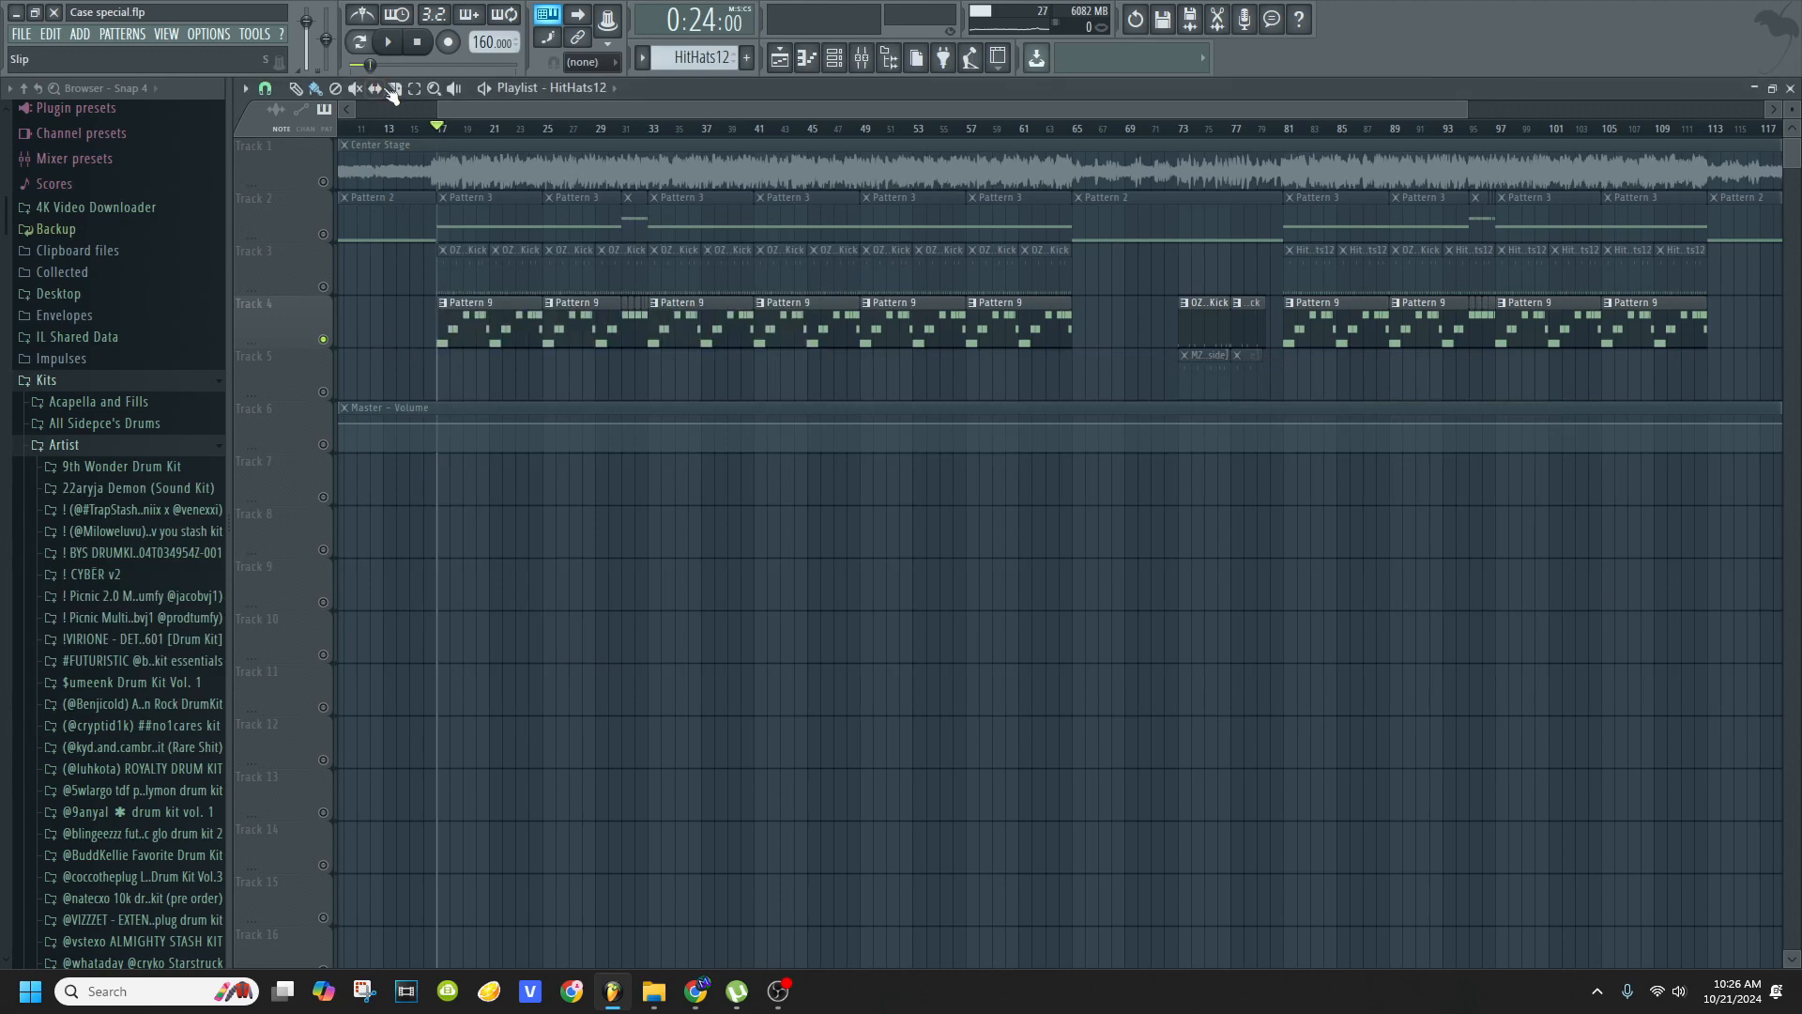
- Play the soloed bass line and review all the 808 (southside) notes of Pattern 9 in the piano roll
click(388, 42)
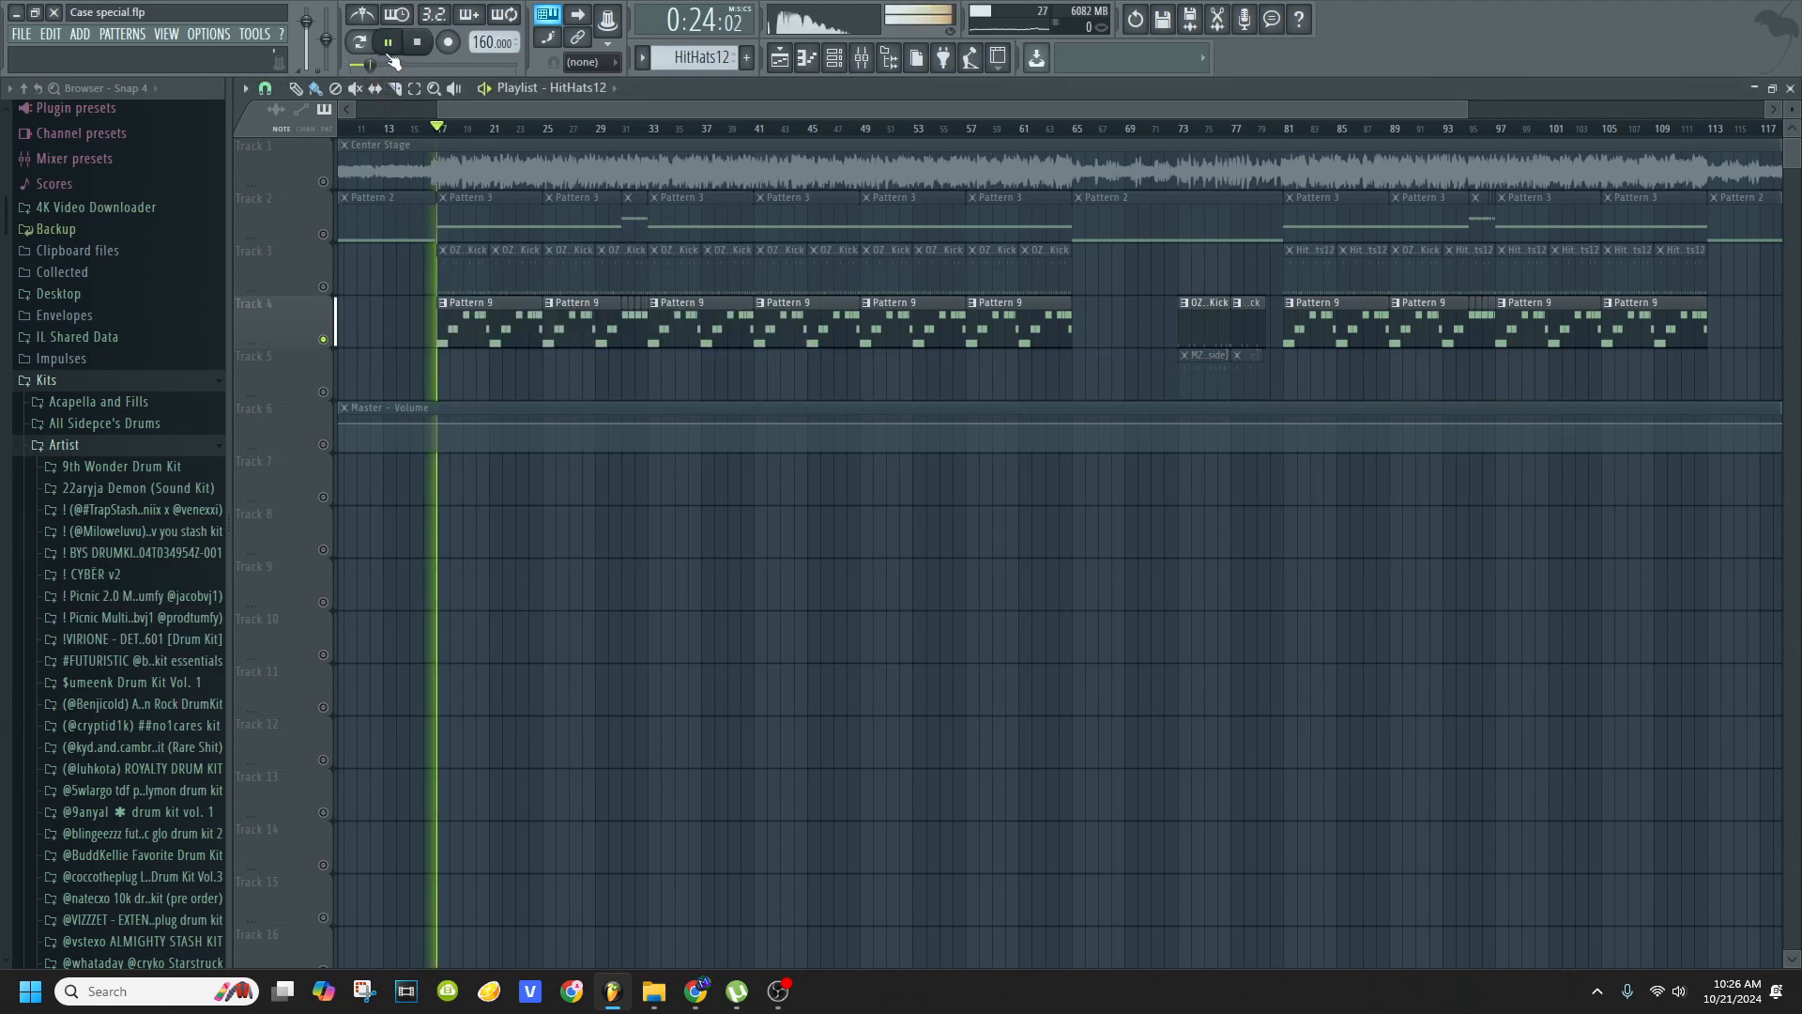
click(834, 58)
right_click(576, 583)
click(672, 580)
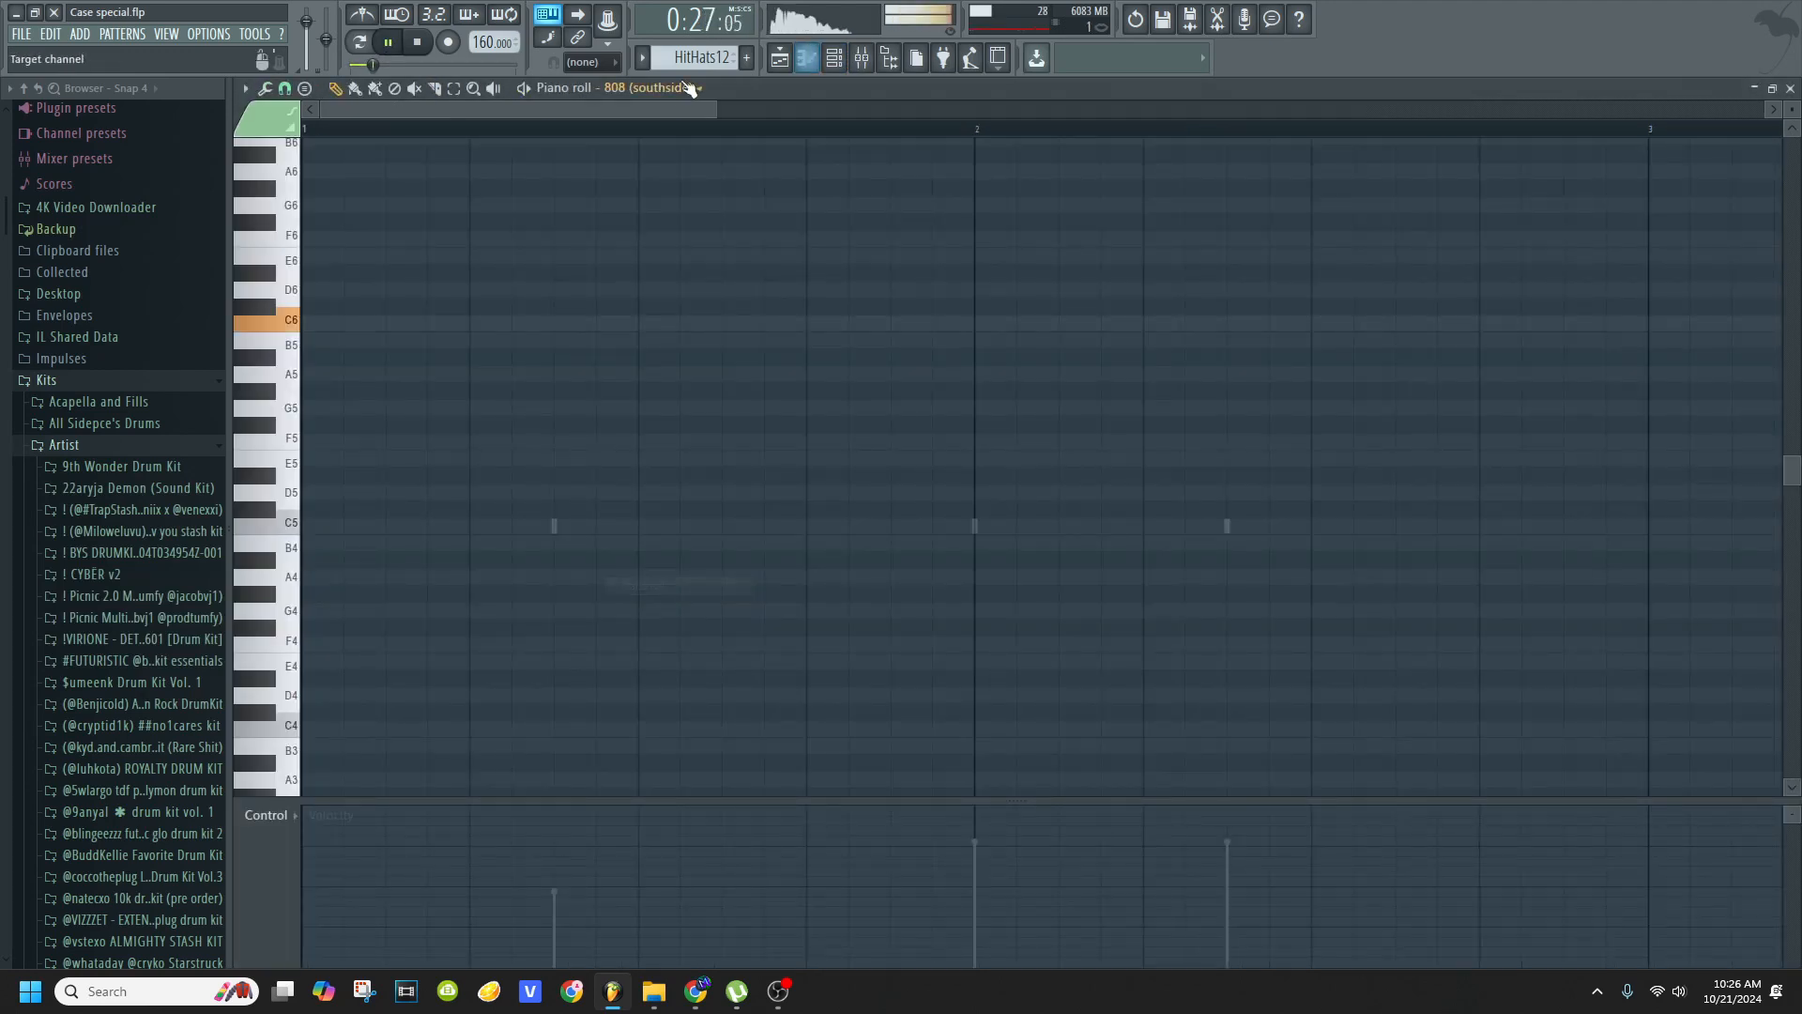
scroll(683, 53, up, 3)
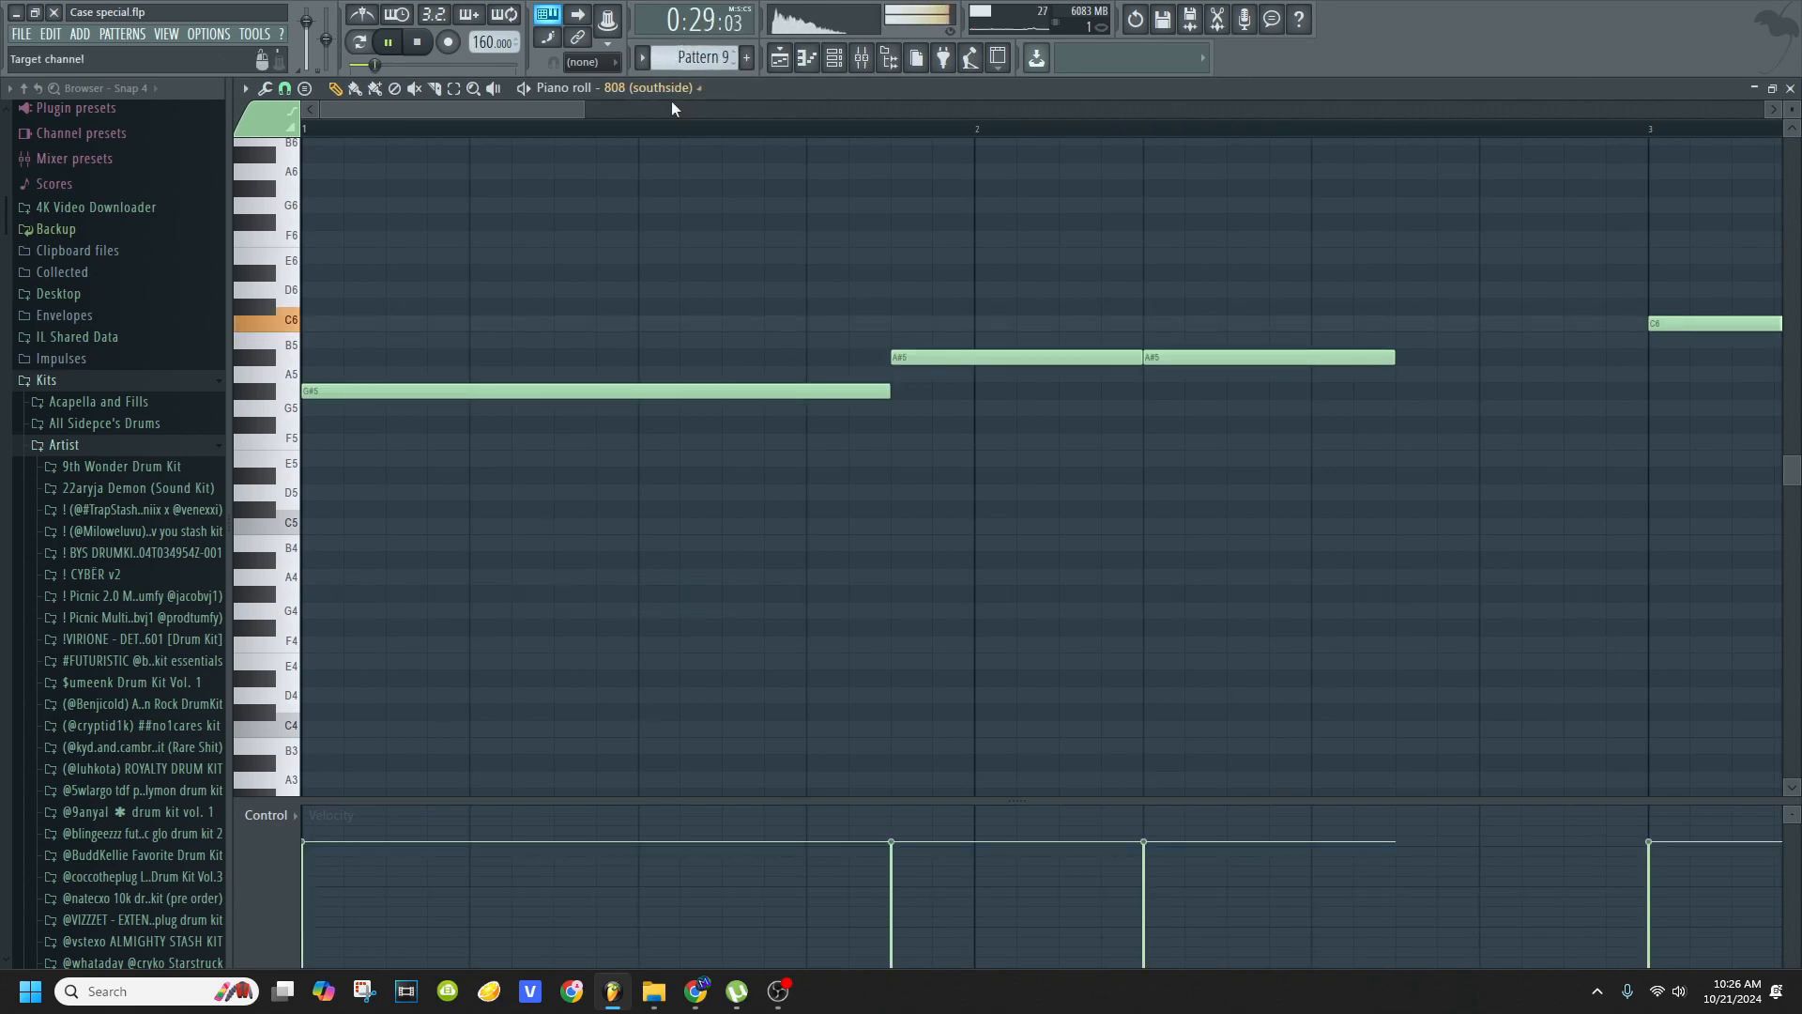
scroll(678, 129, down, 2)
scroll(678, 128, down, 3)
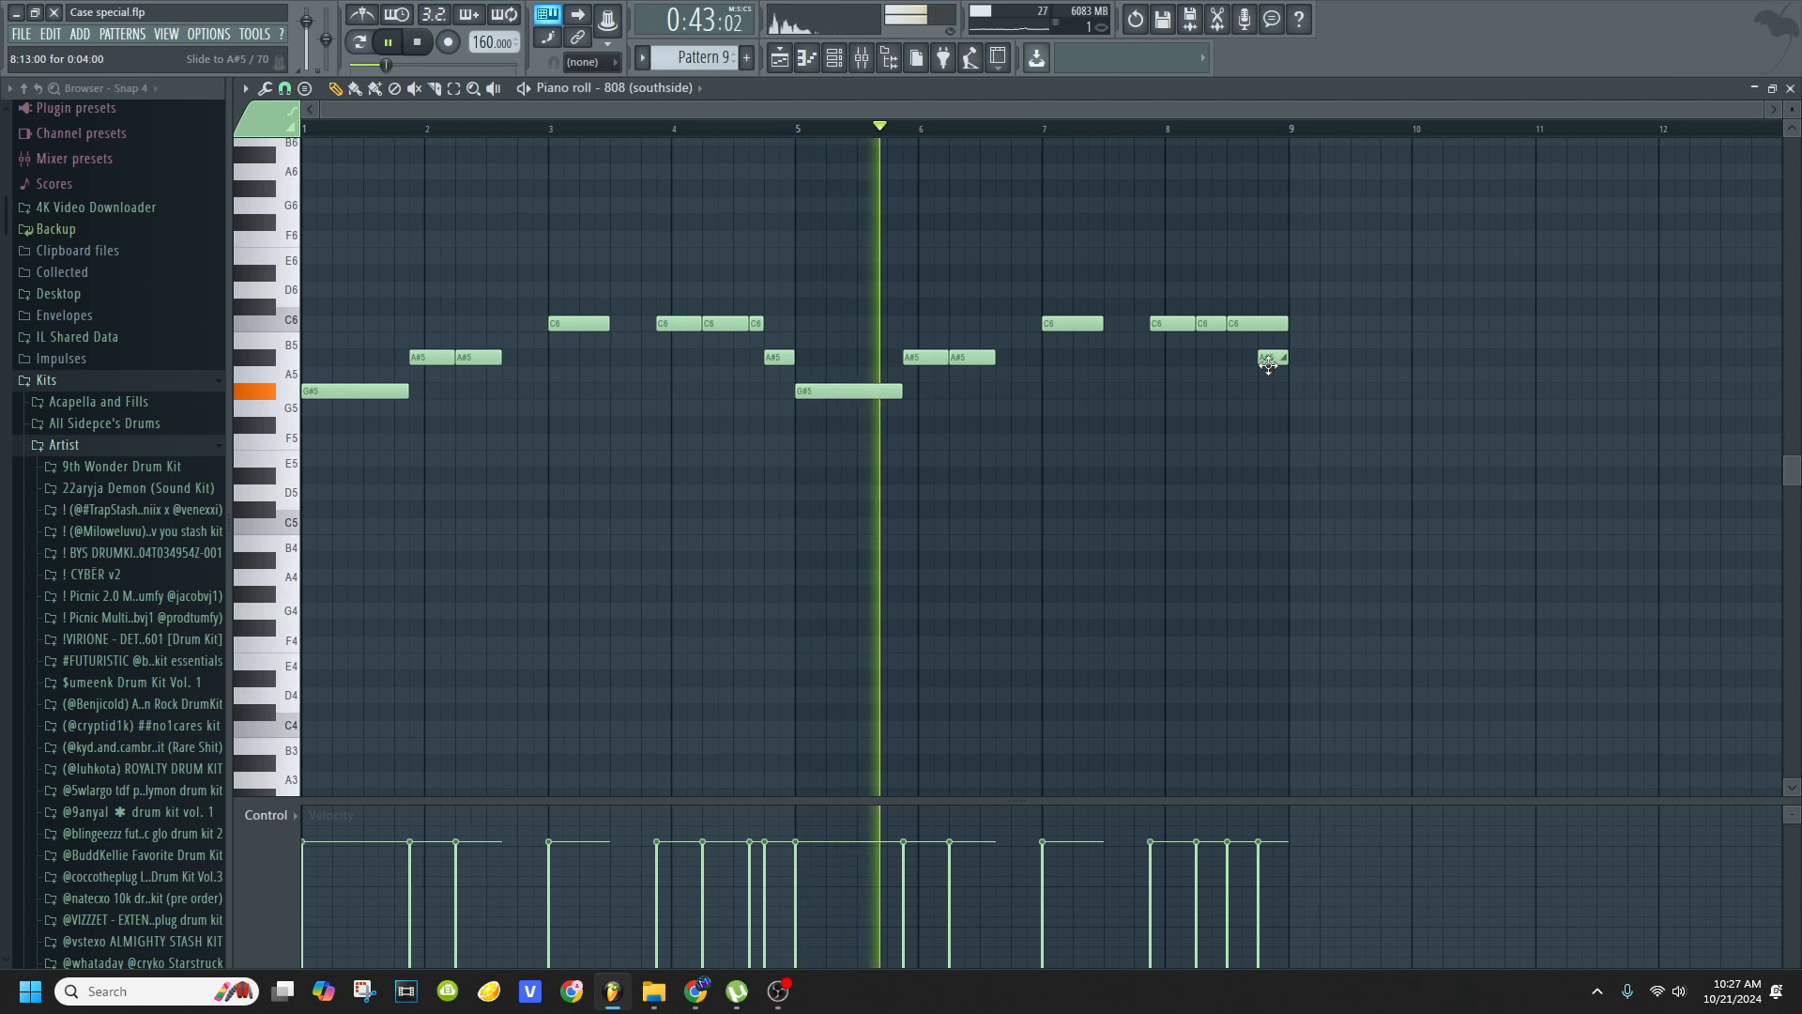
- Examine the Insert 6 equalizer in the mixer and the Auto-Key and Fruity soft clipper effects on the Master
click(866, 60)
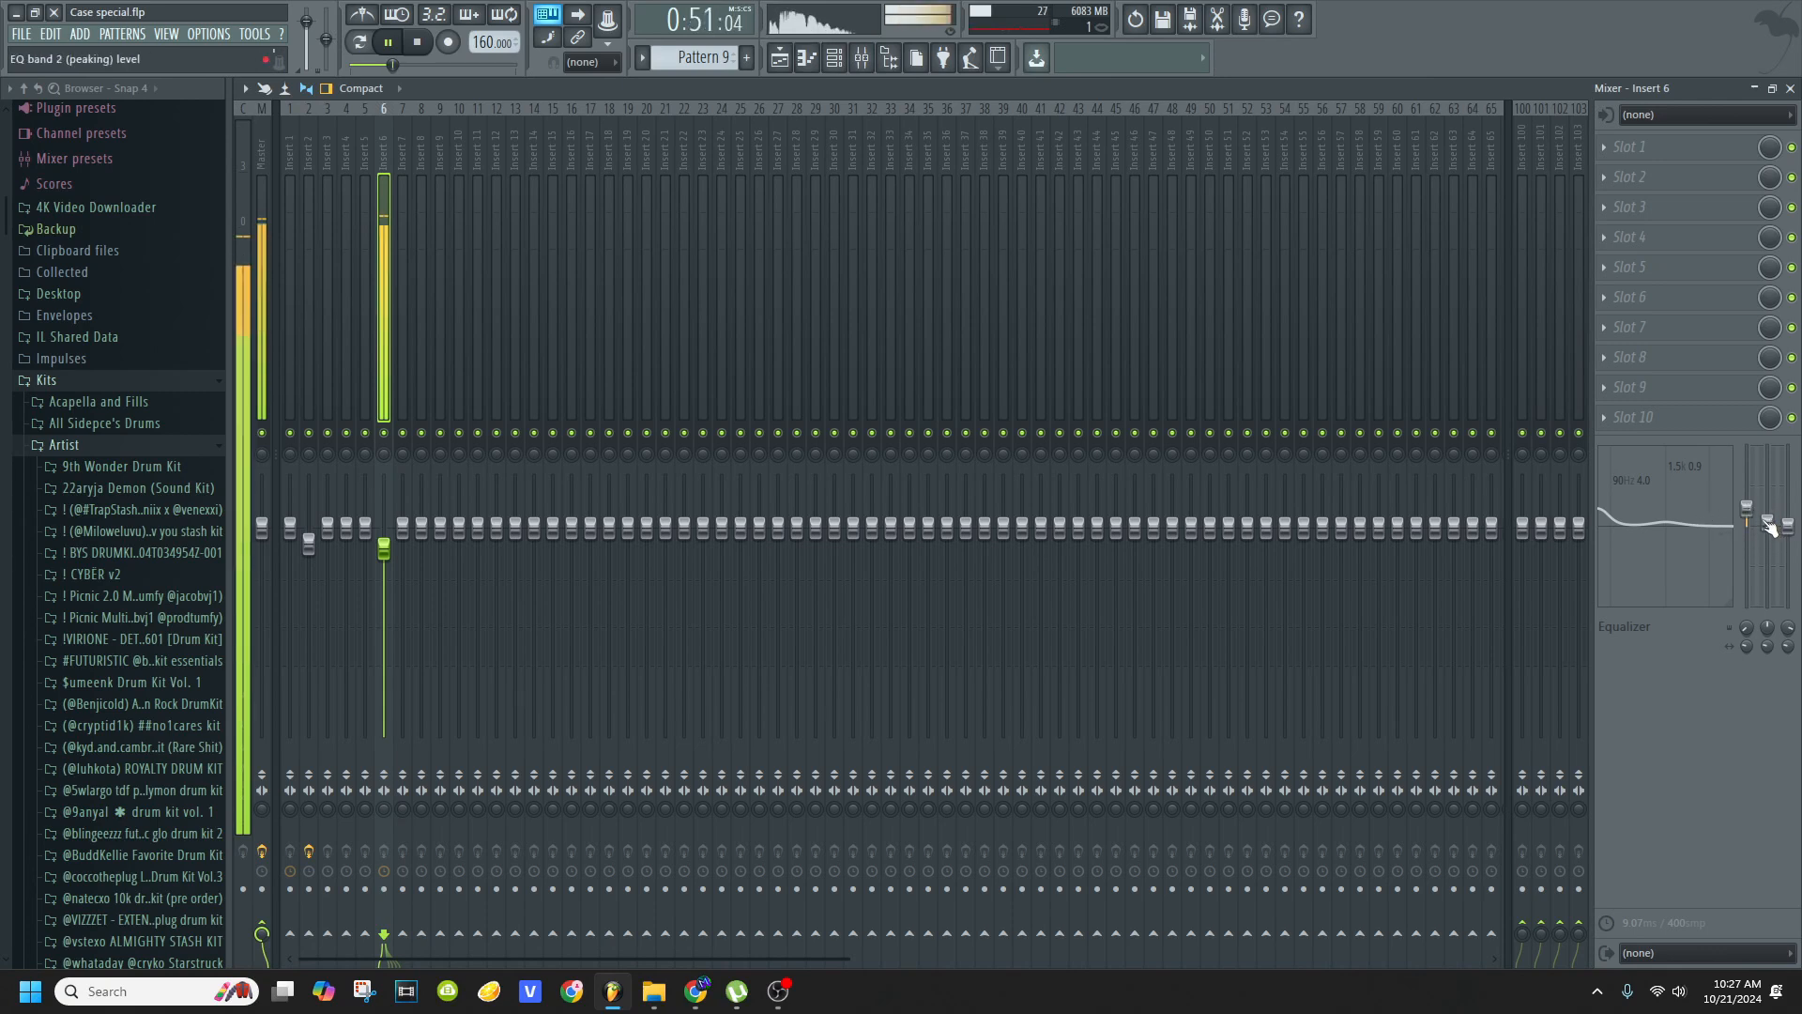
click(266, 338)
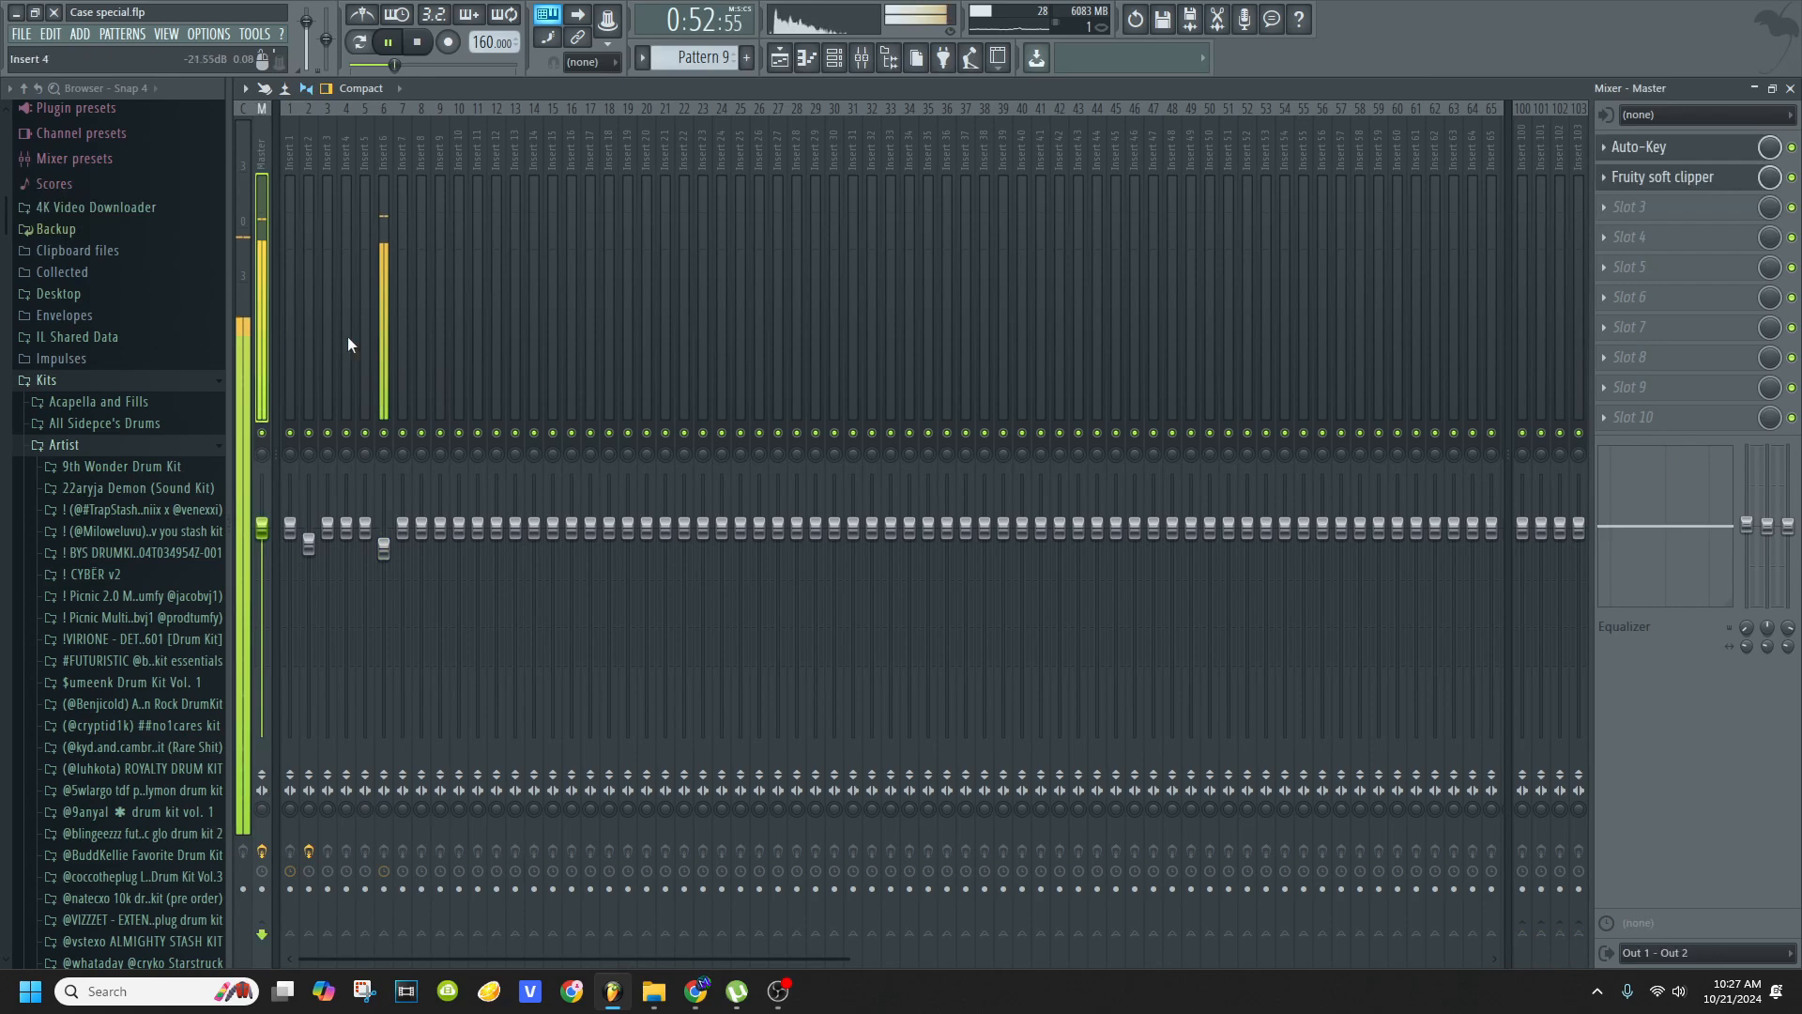
click(1695, 165)
click(1686, 181)
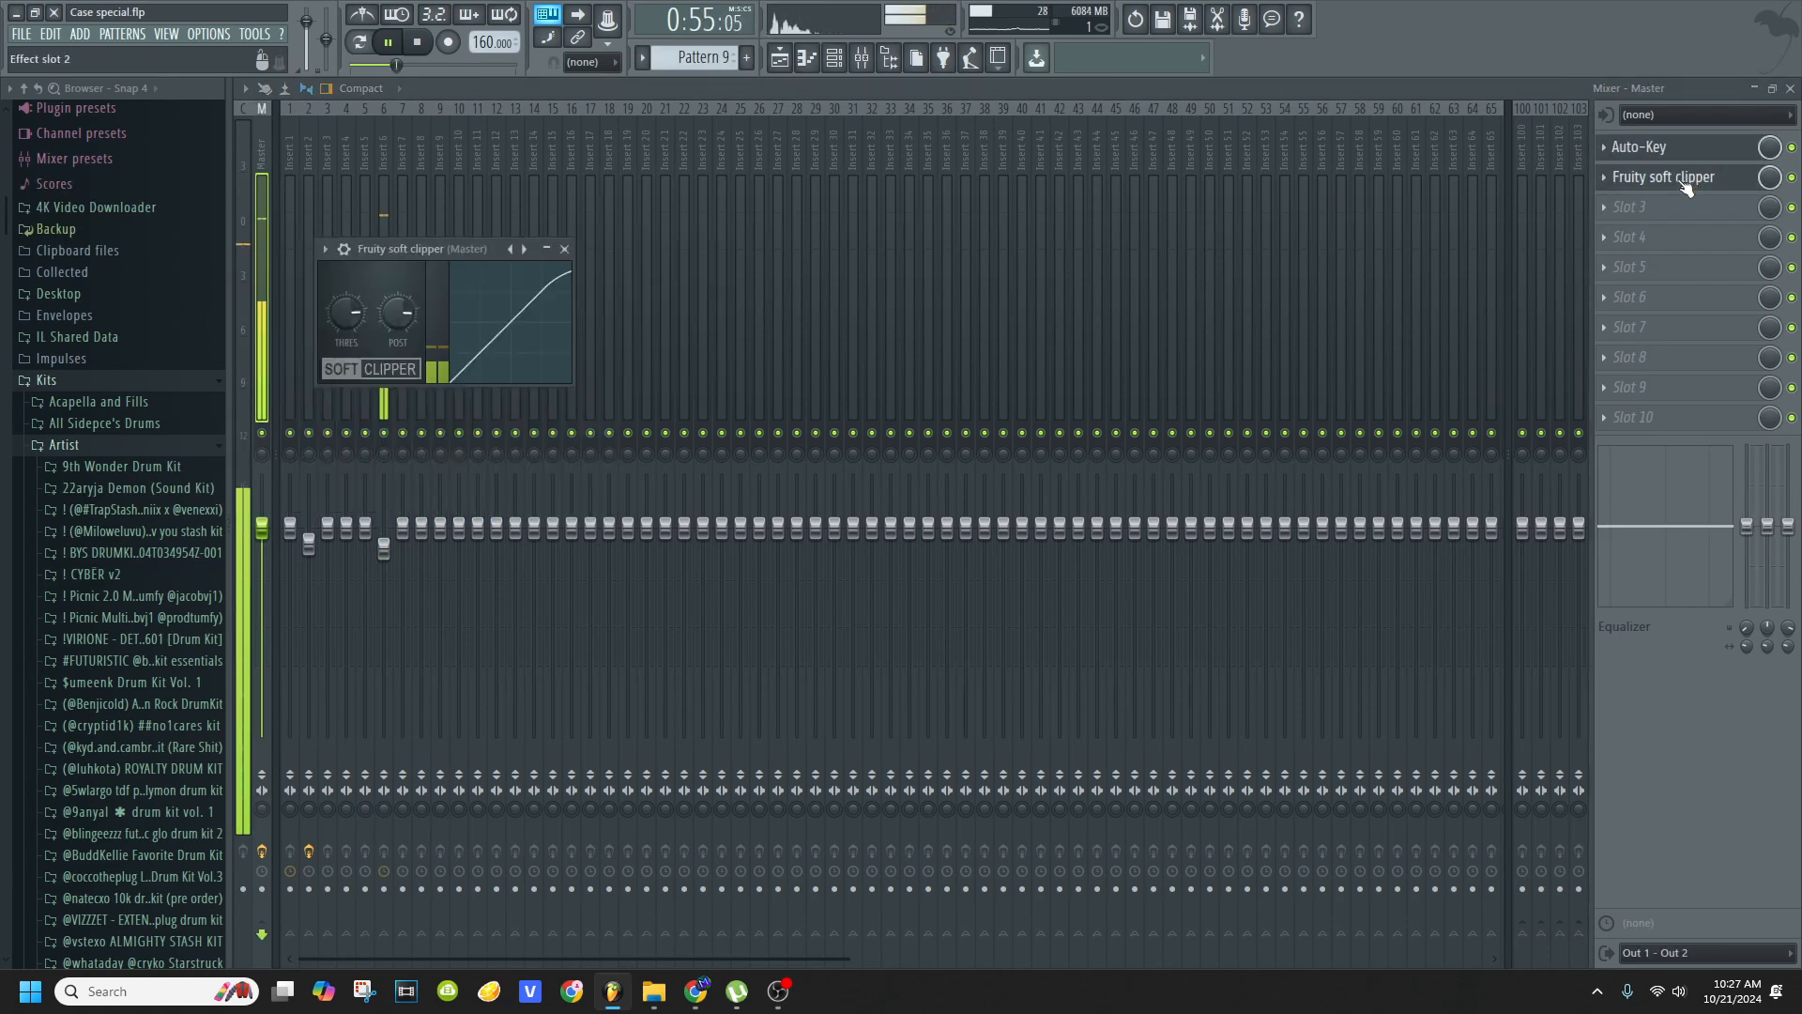
click(1677, 160)
click(1675, 158)
click(1675, 157)
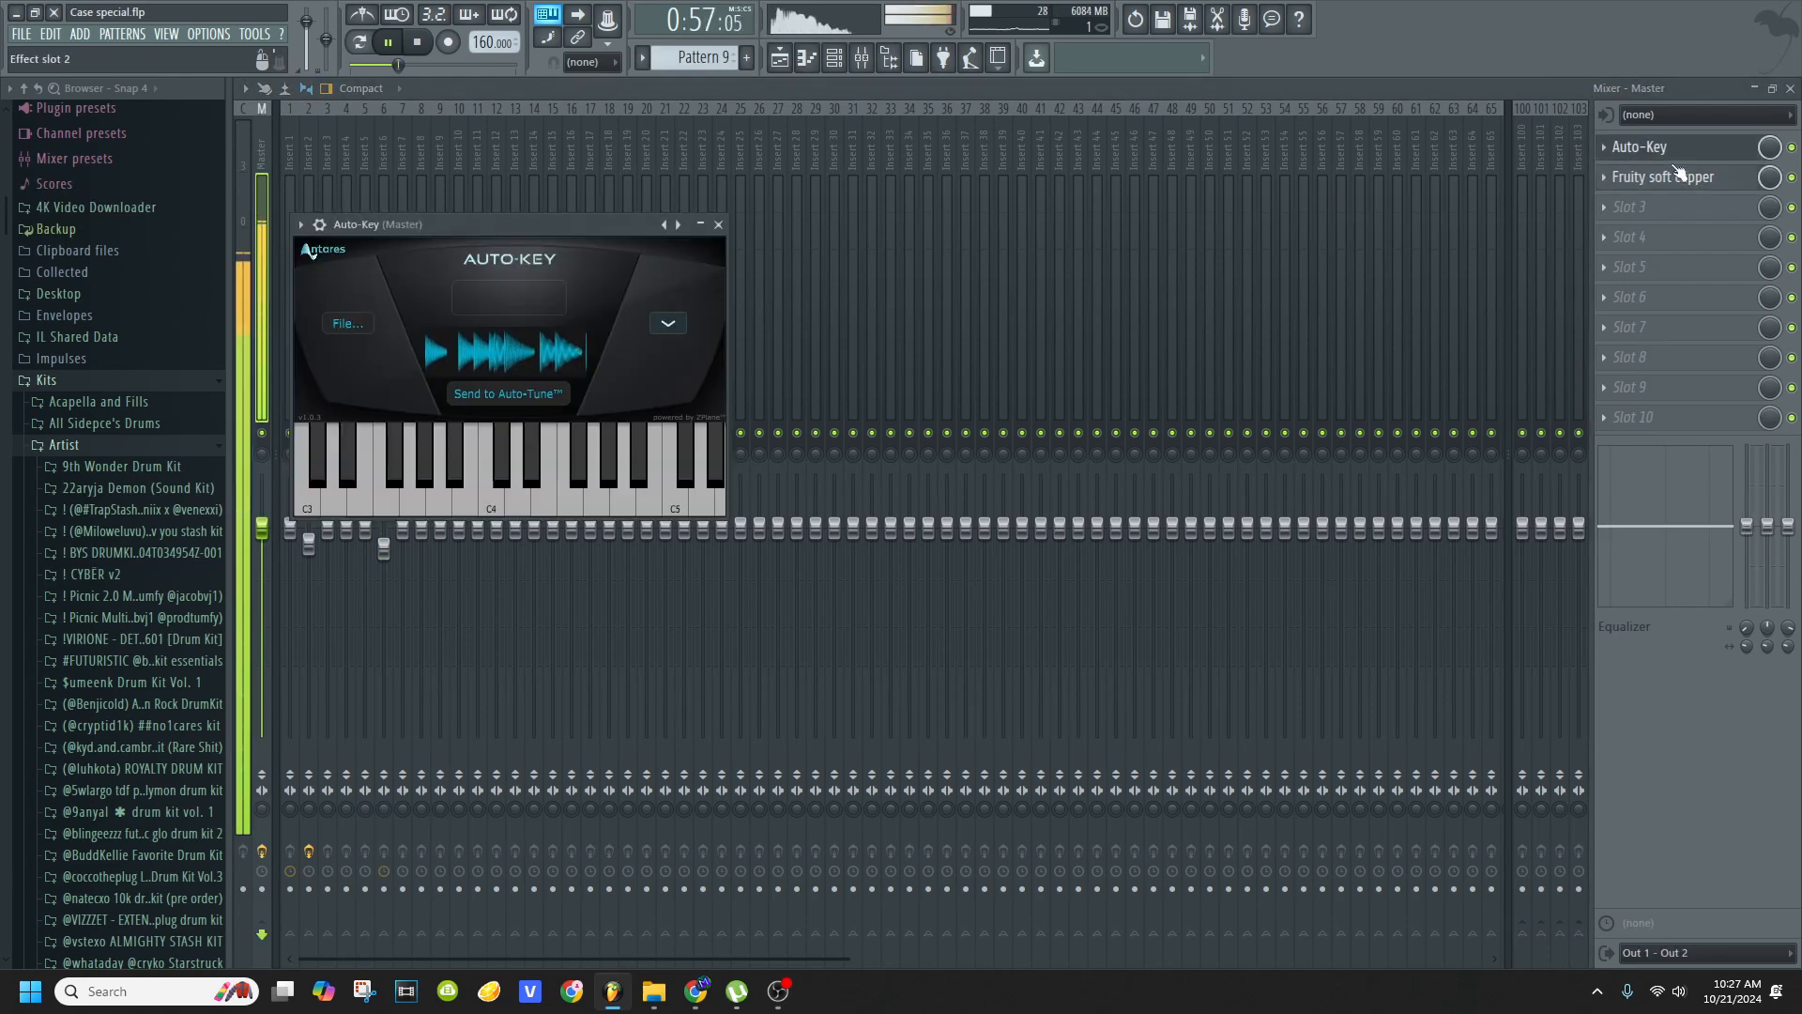
click(1678, 175)
drag(487, 246, 593, 189)
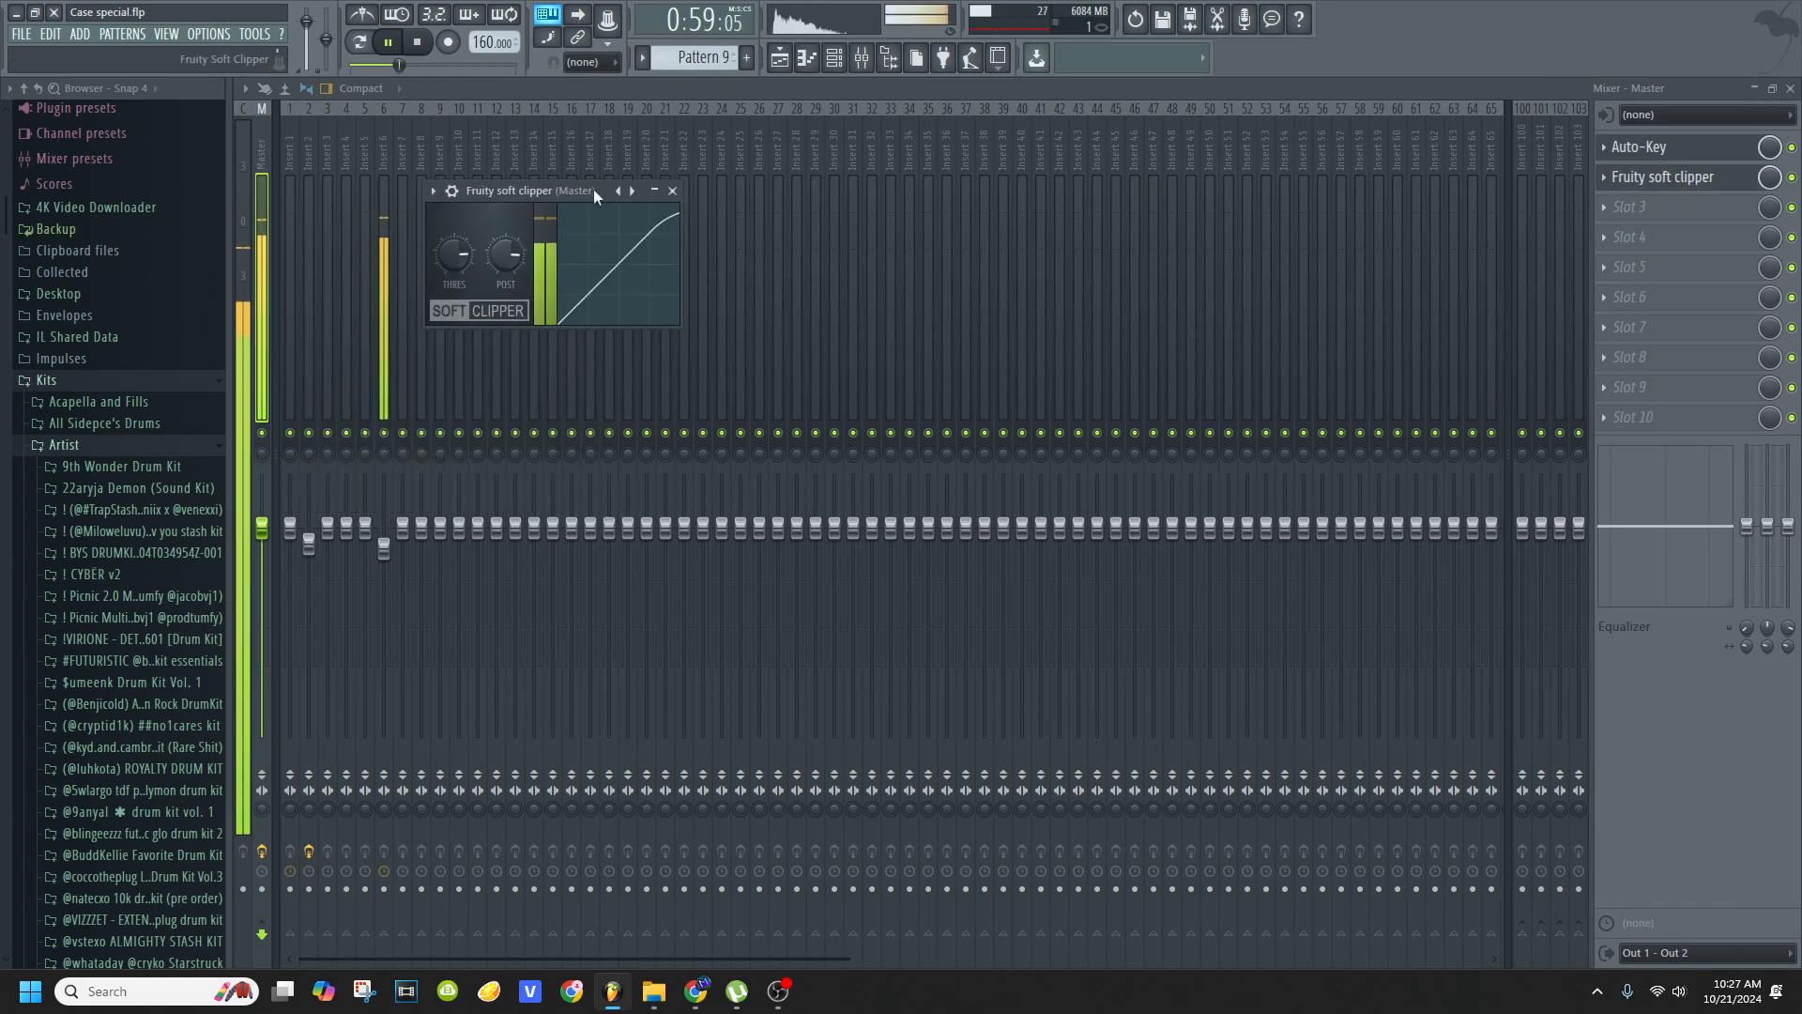
- Close the mixer and all floating plugin windows to return to the playlist, and stop playback
click(1791, 88)
click(1791, 88)
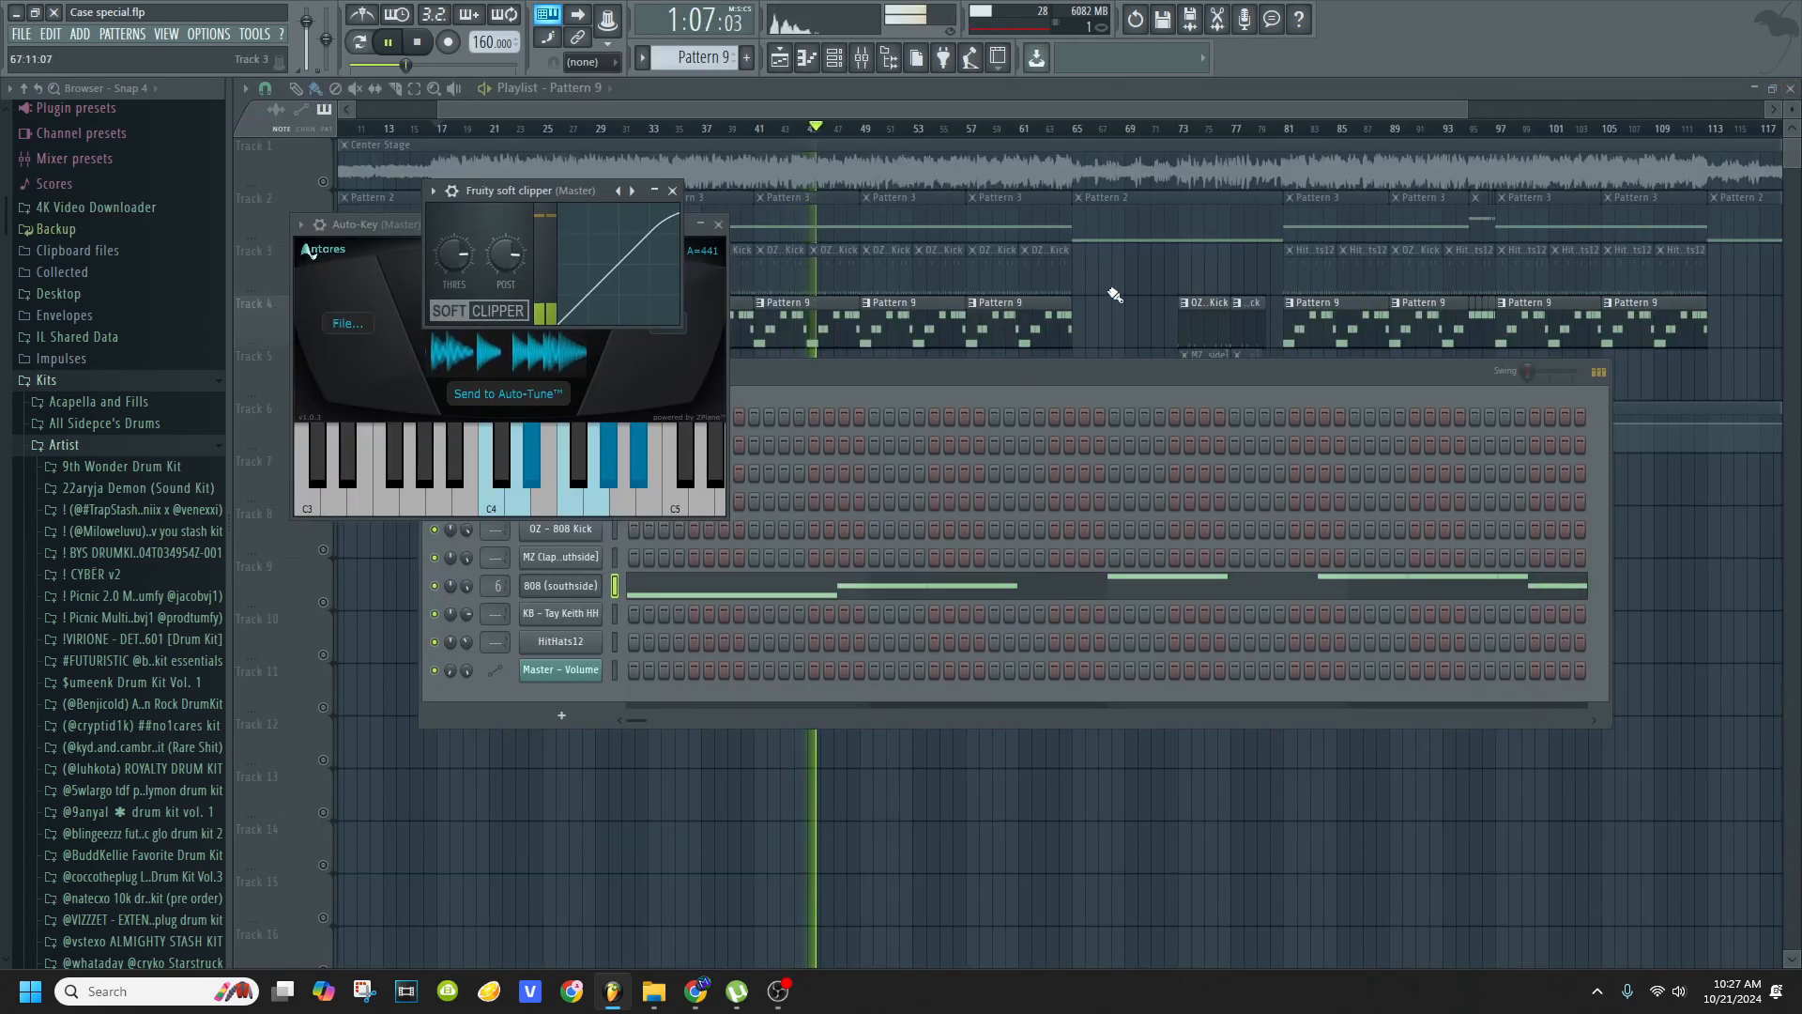
key(F12)
key(space)
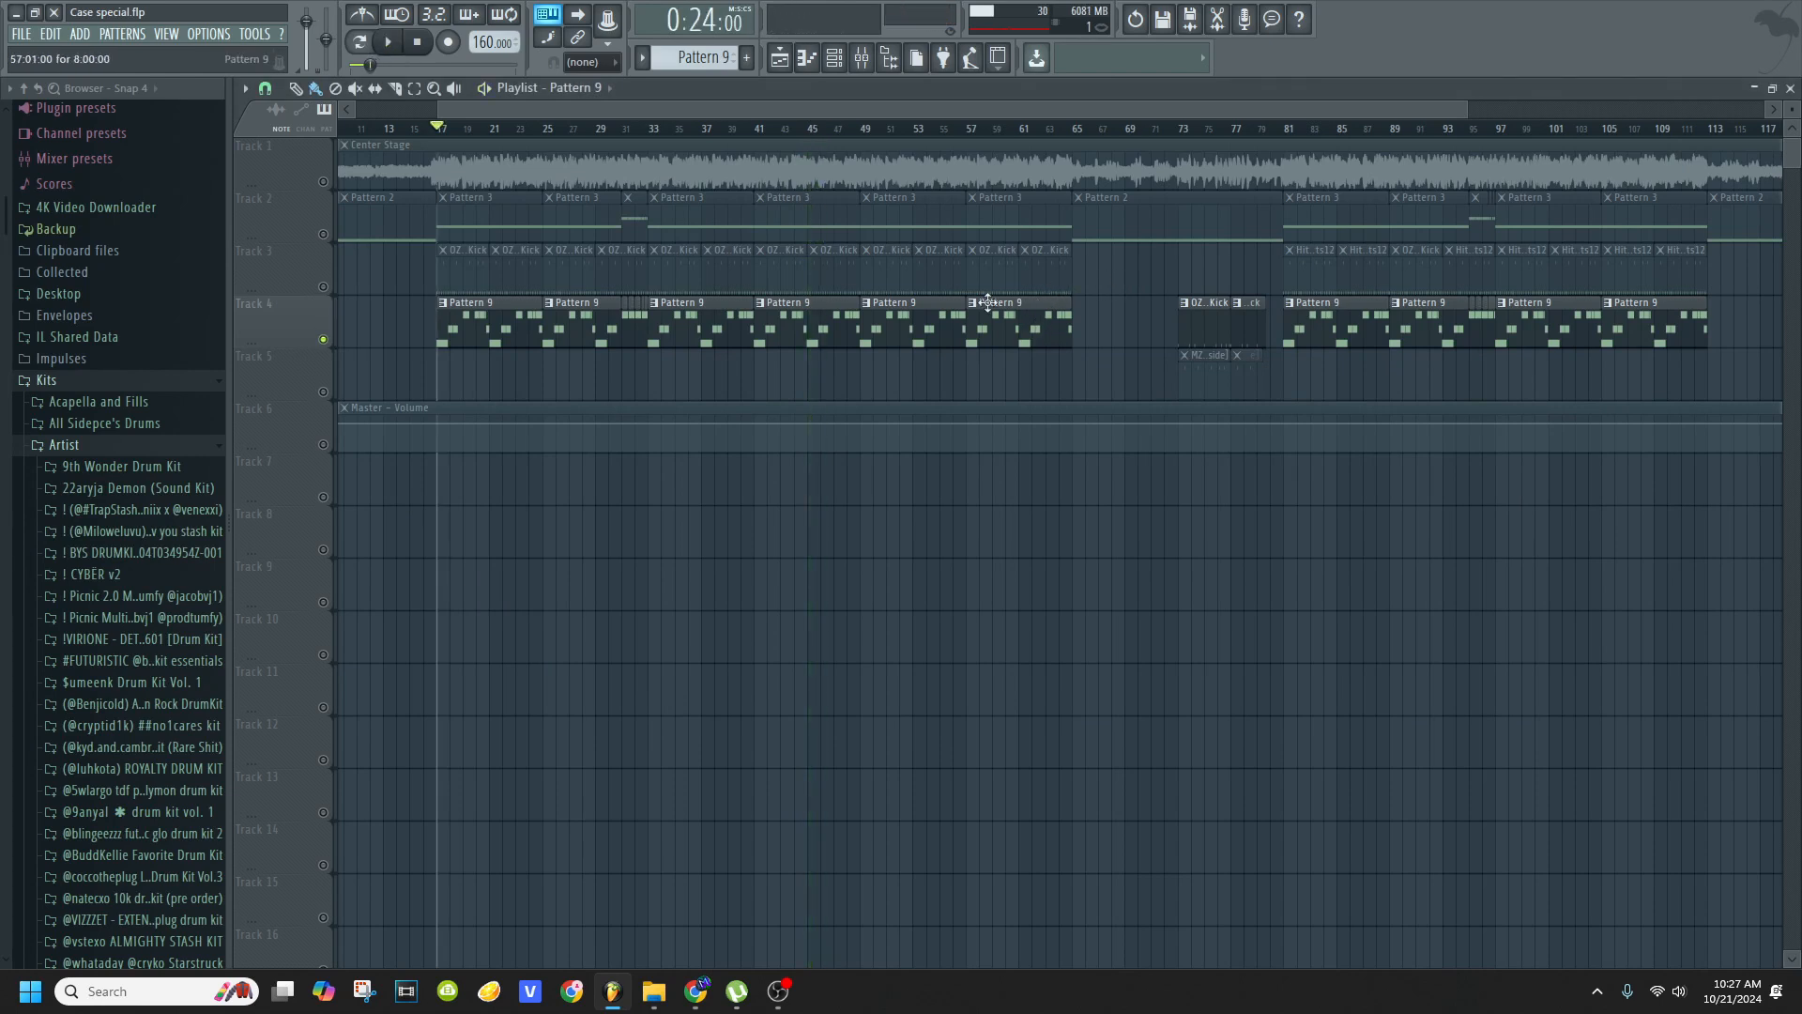
- Audition the short chopped 808 clips on Track 4 from bar 31 of the playlist
click(1078, 134)
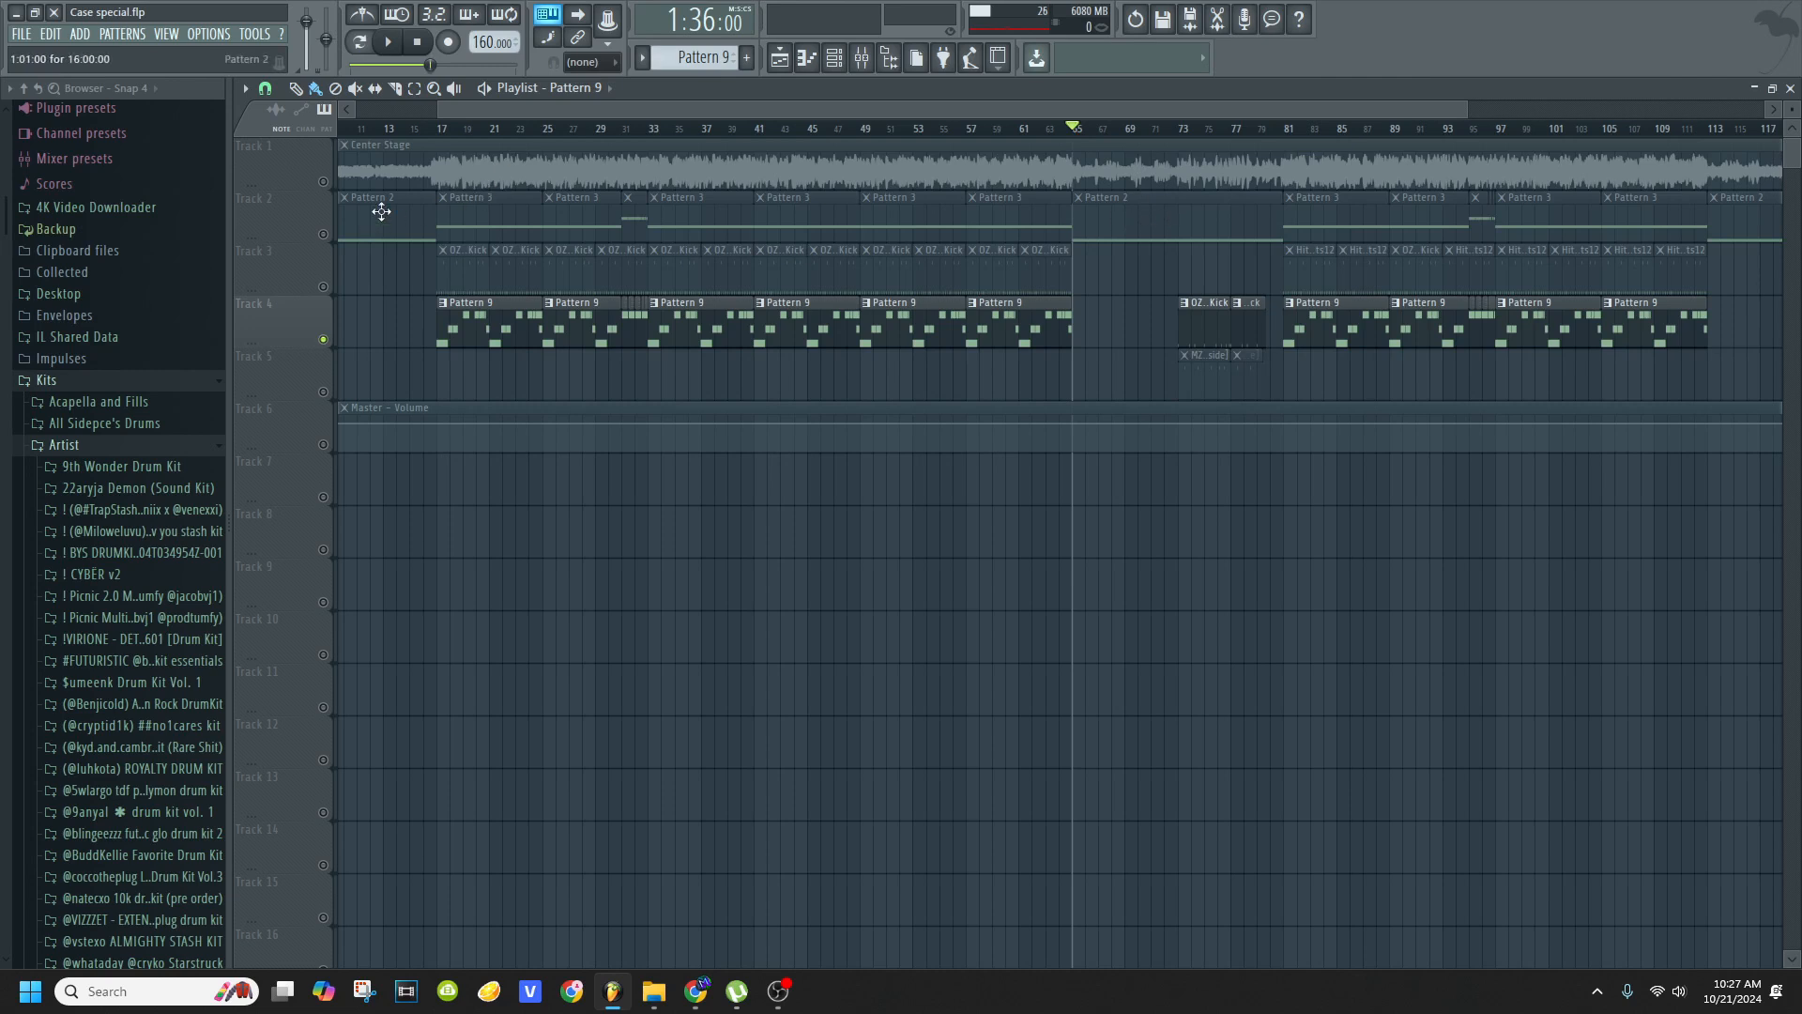
scroll(1113, 143, down, 4)
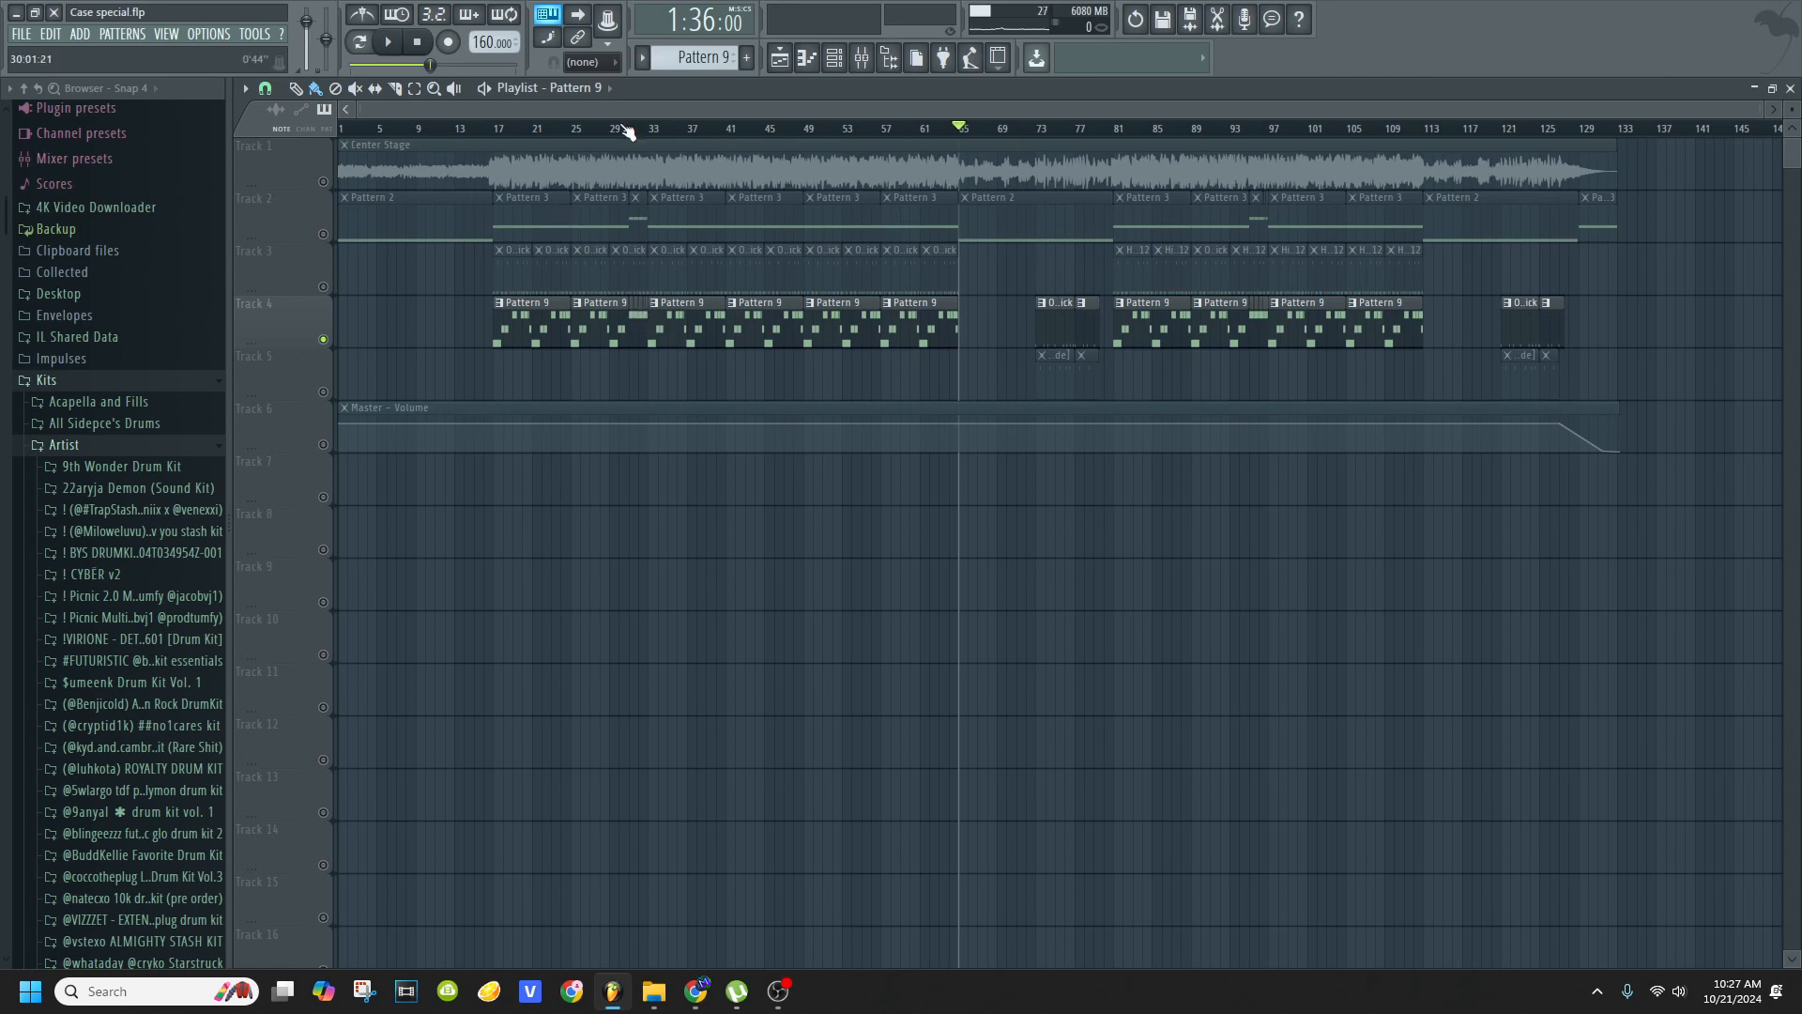
scroll(627, 132, up, 5)
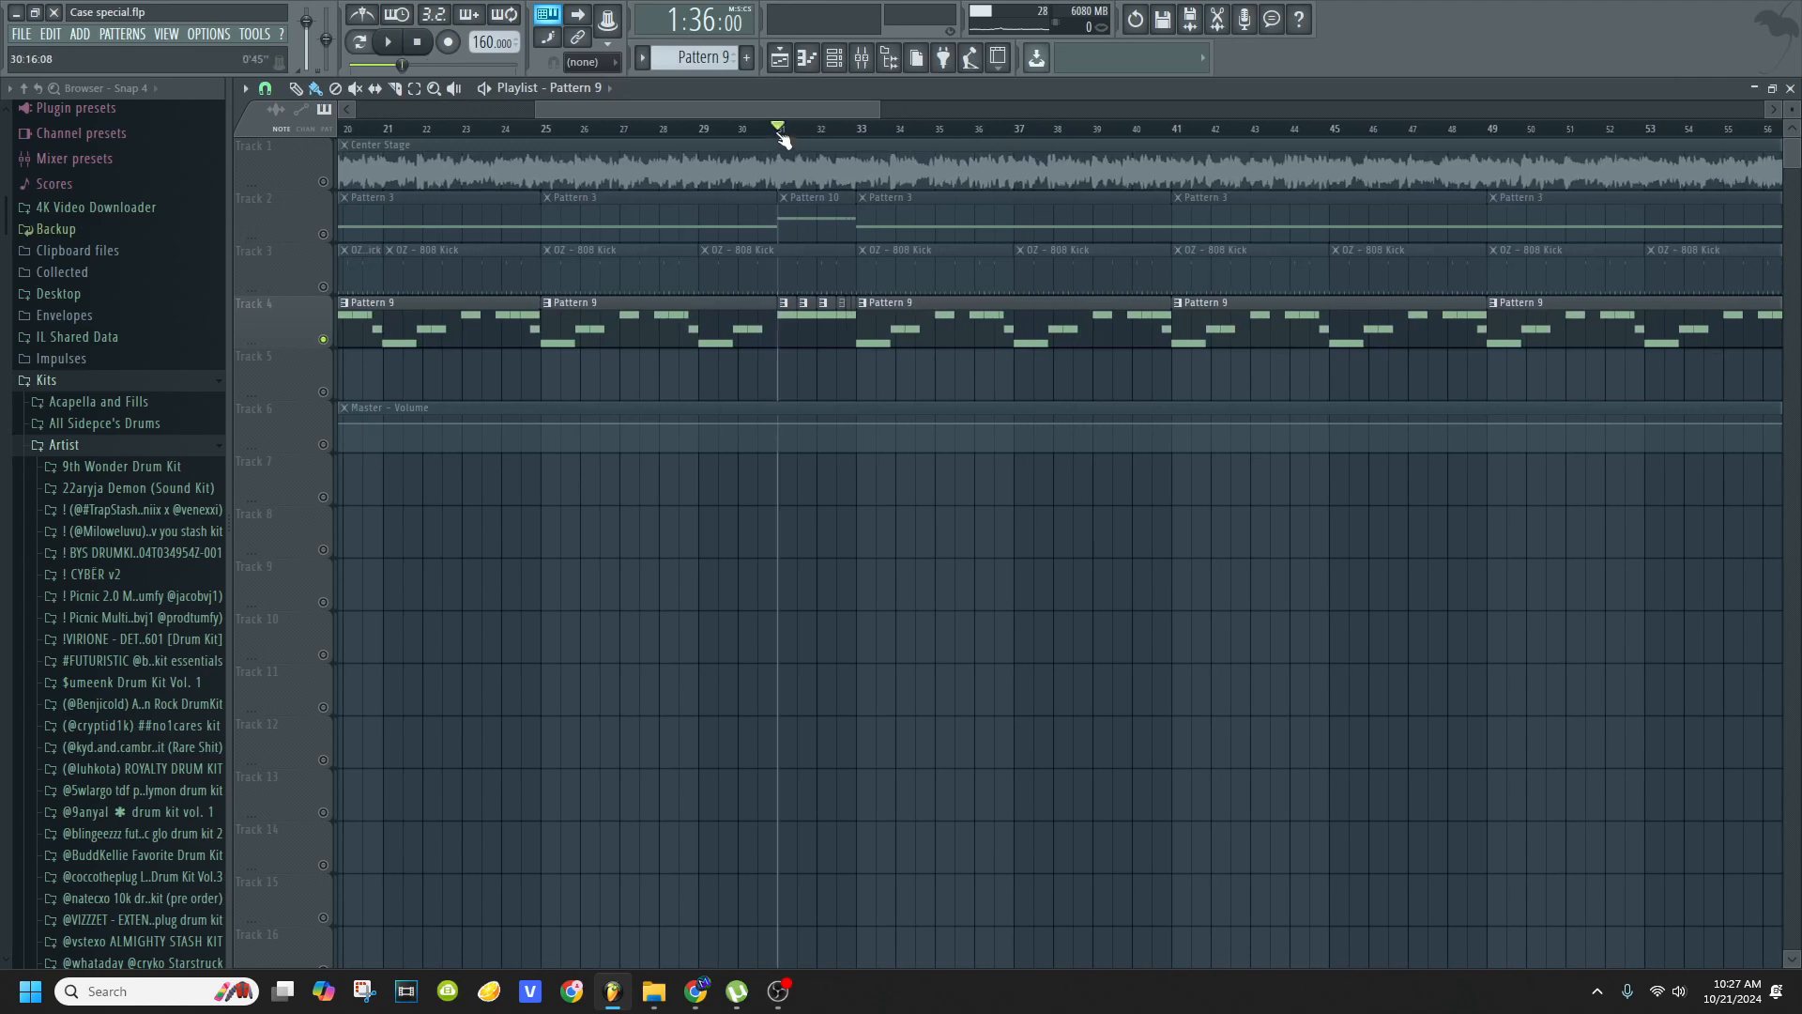
key(space)
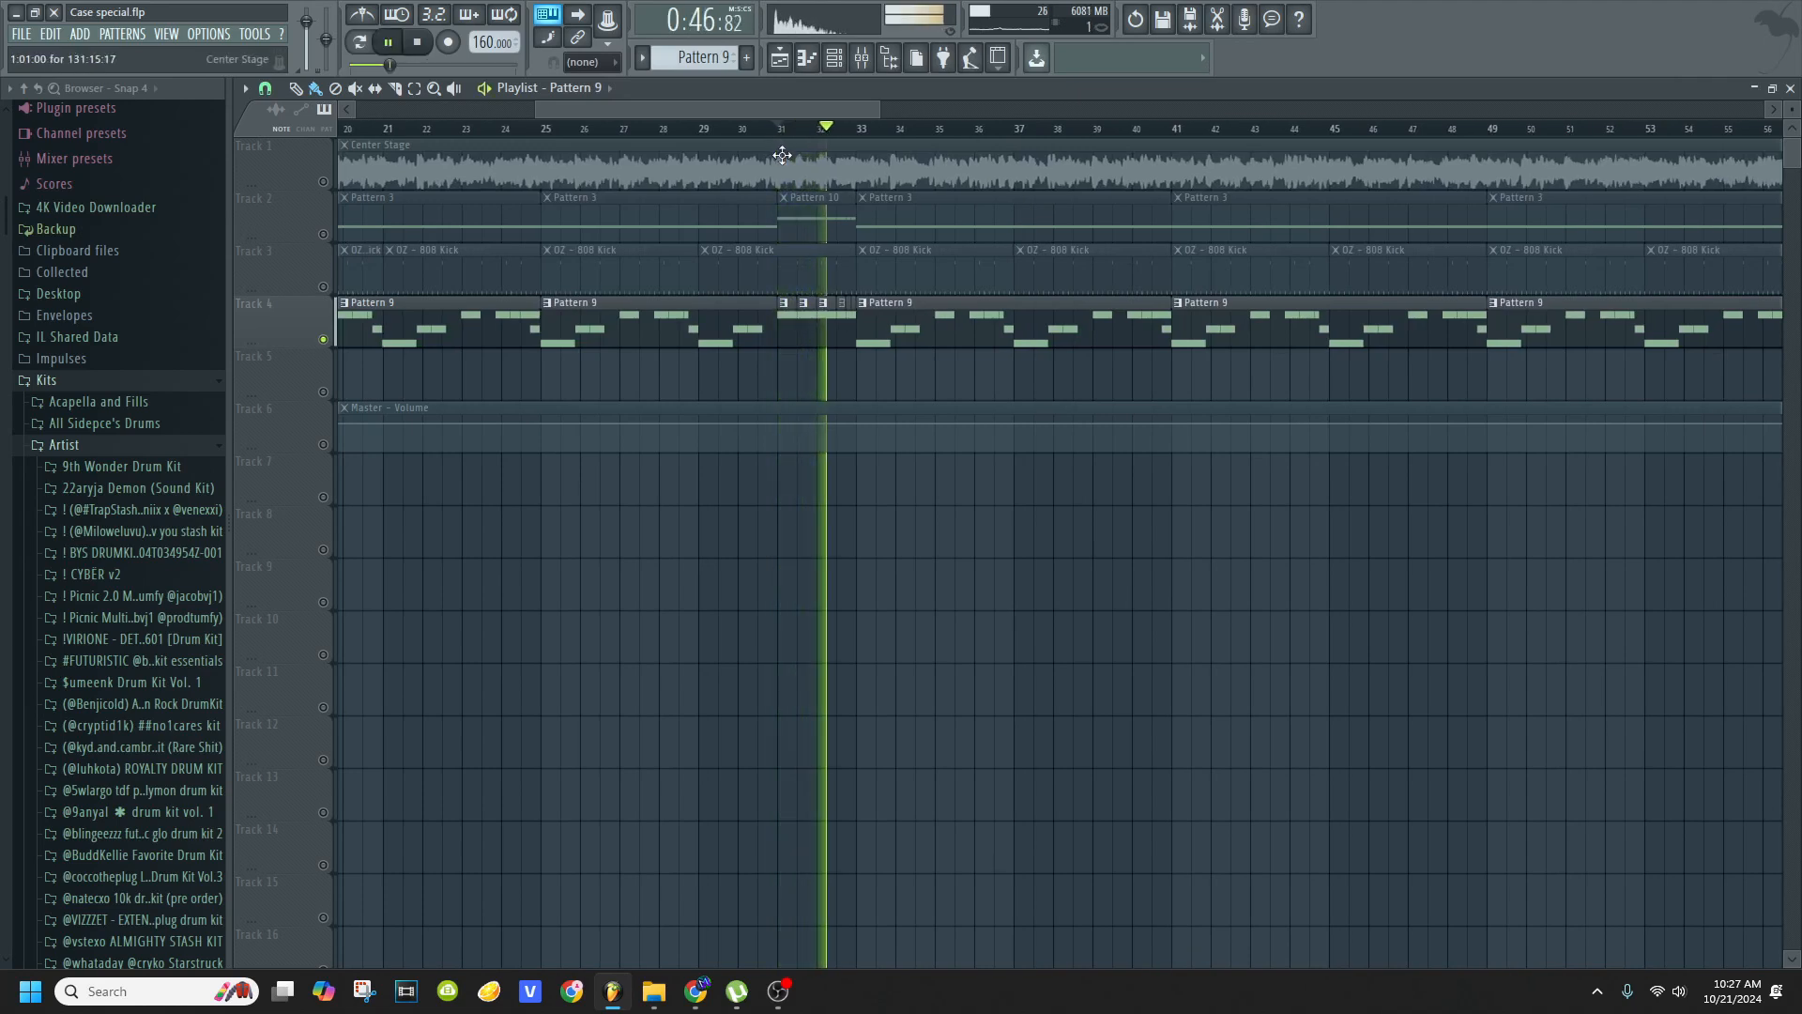
key(space)
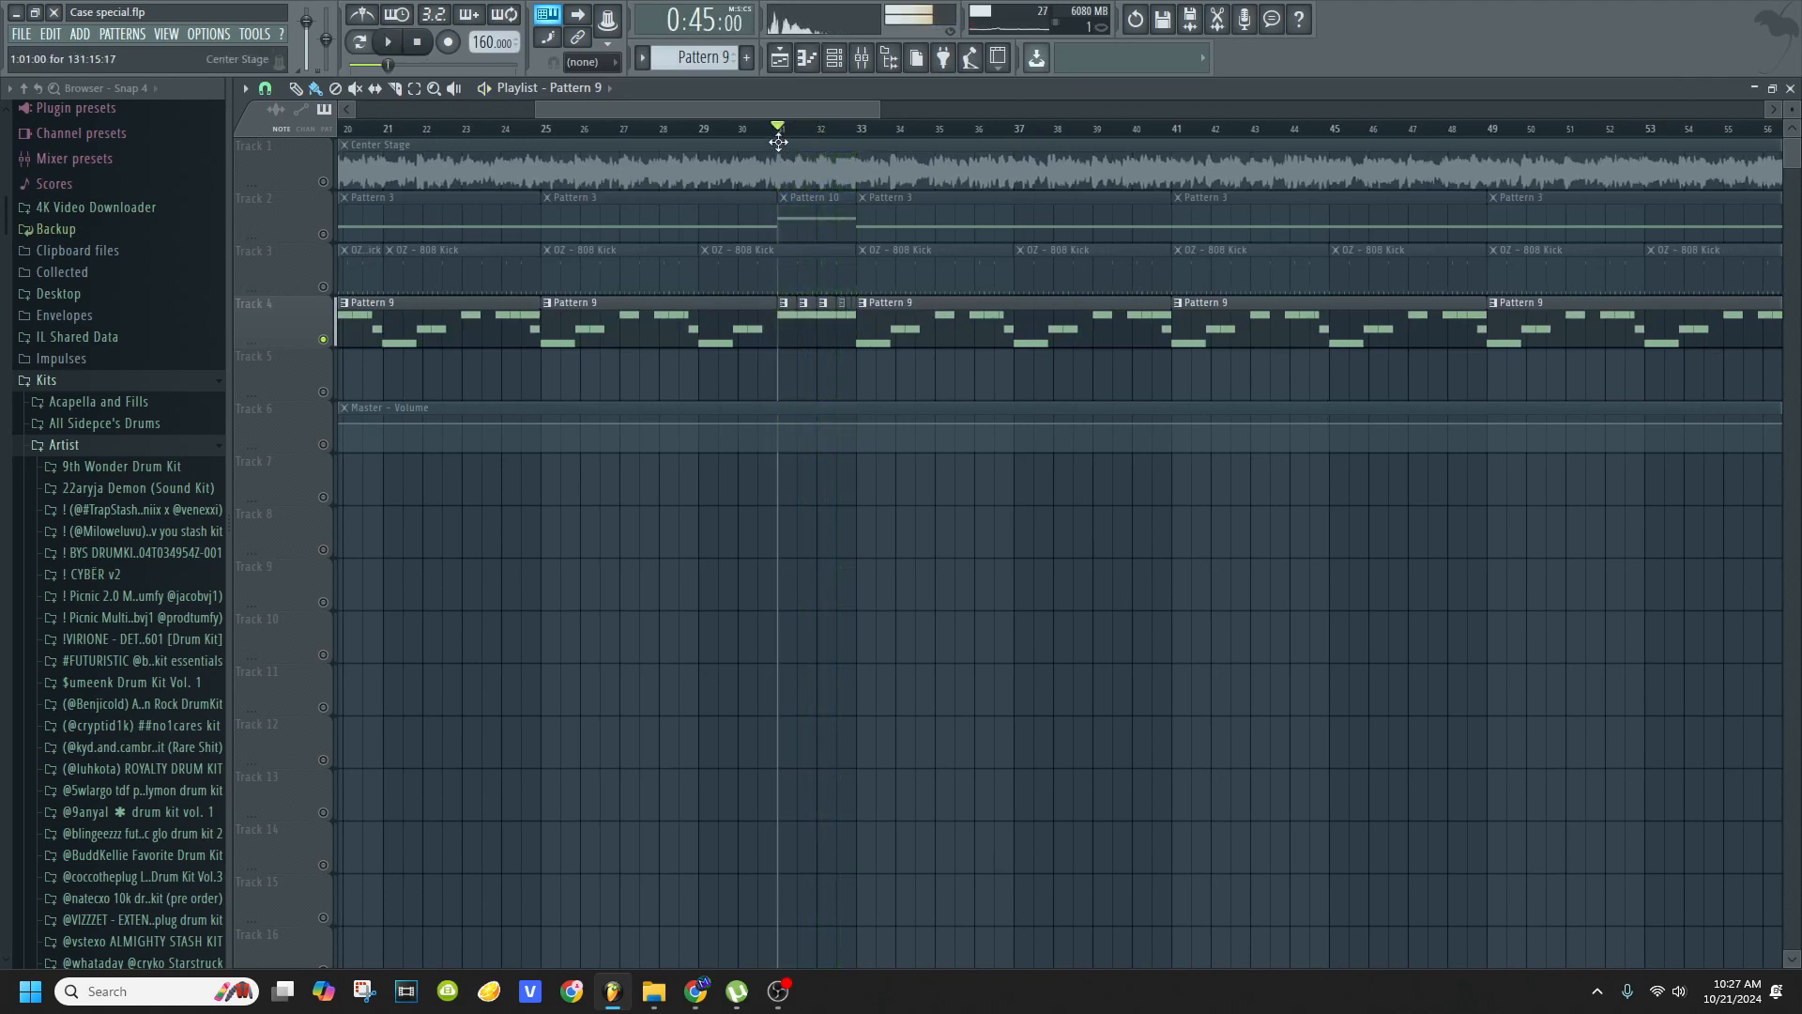
- Move the playhead back to bar 17, bring back all playlist tracks, and mute Track 1 with the Center Stage audio
scroll(778, 141, down, 5)
click(501, 129)
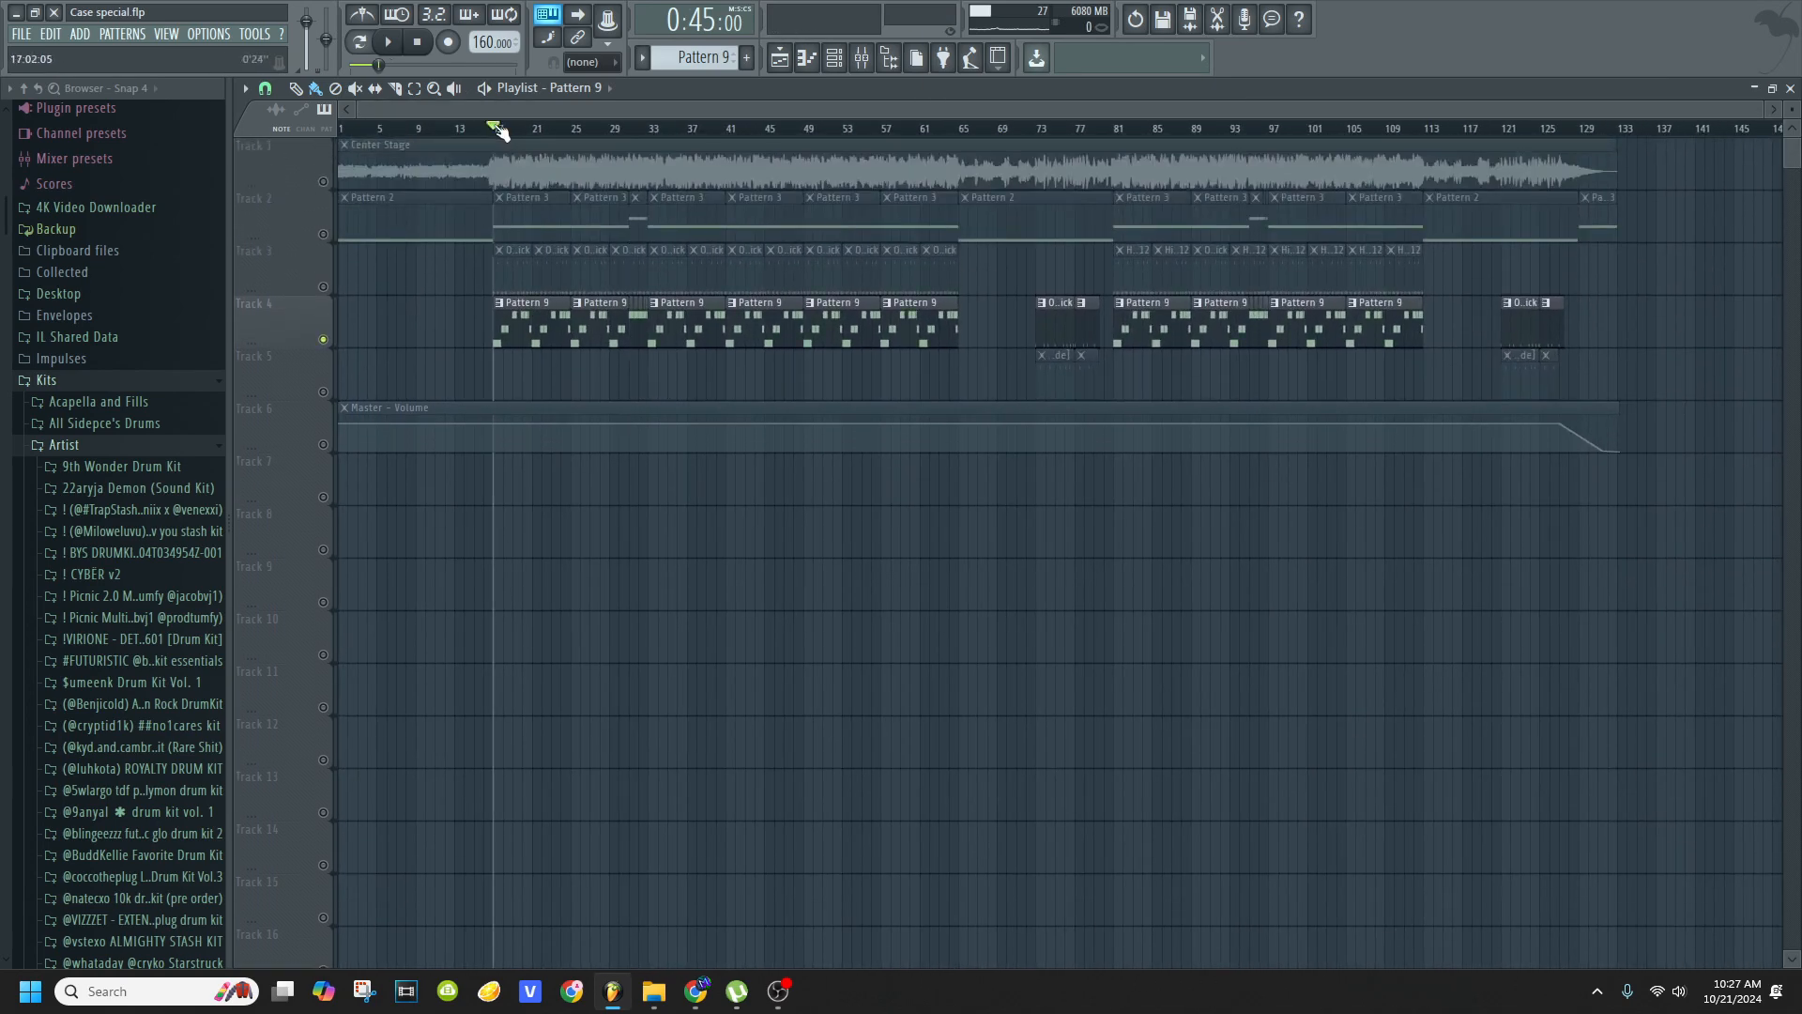
right_click(324, 235)
right_click(324, 234)
click(325, 183)
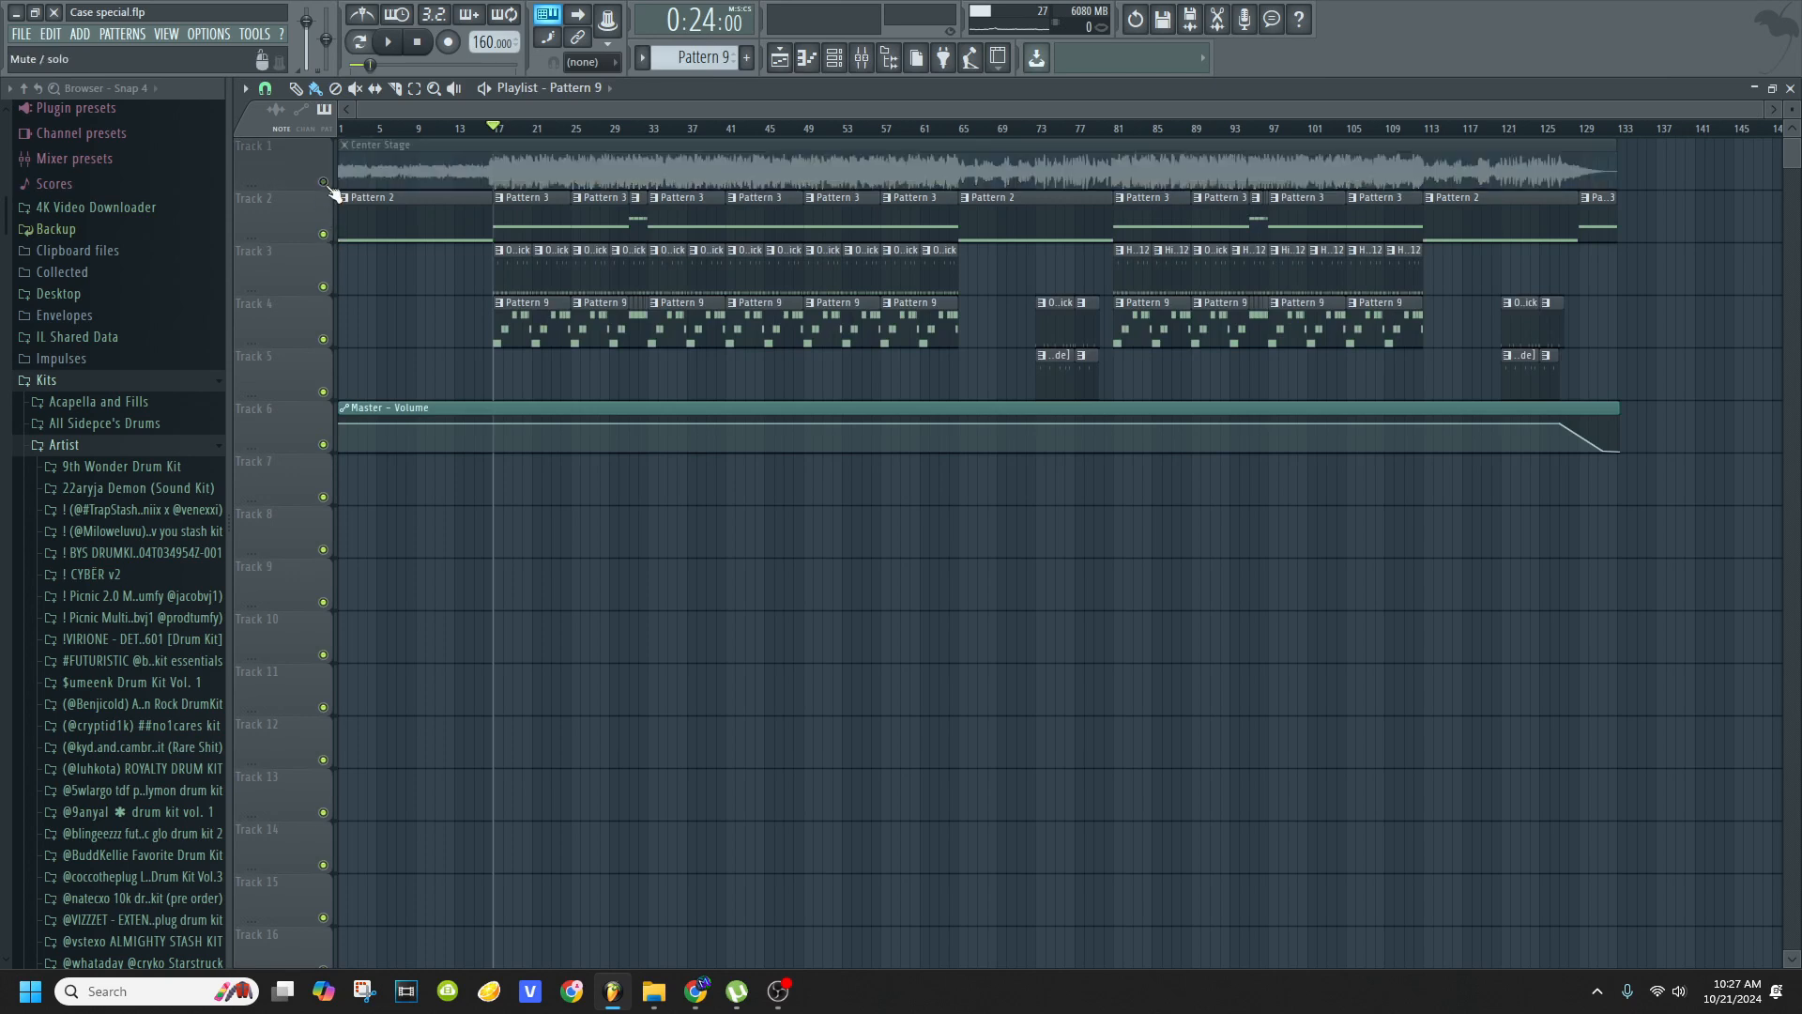
- Play the full beat from bar 17, briefly solo Track 1 to compare, mute it again and stop playback
key(space)
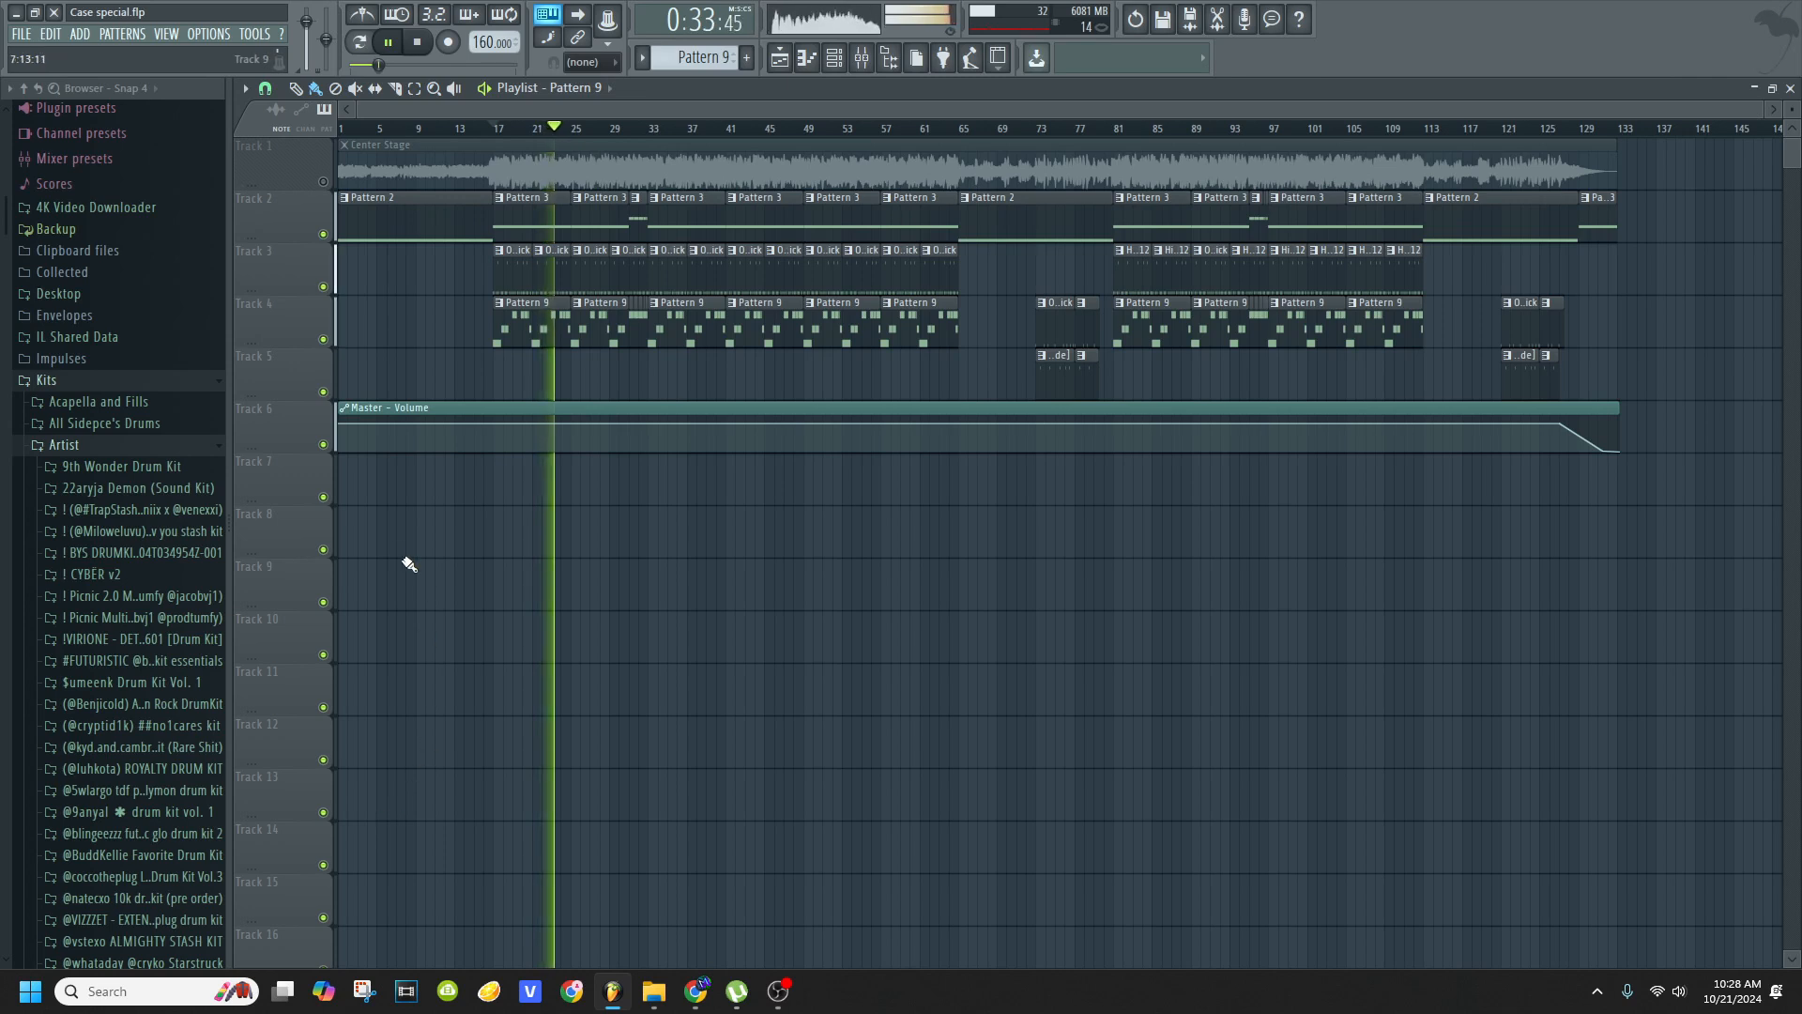
right_click(325, 183)
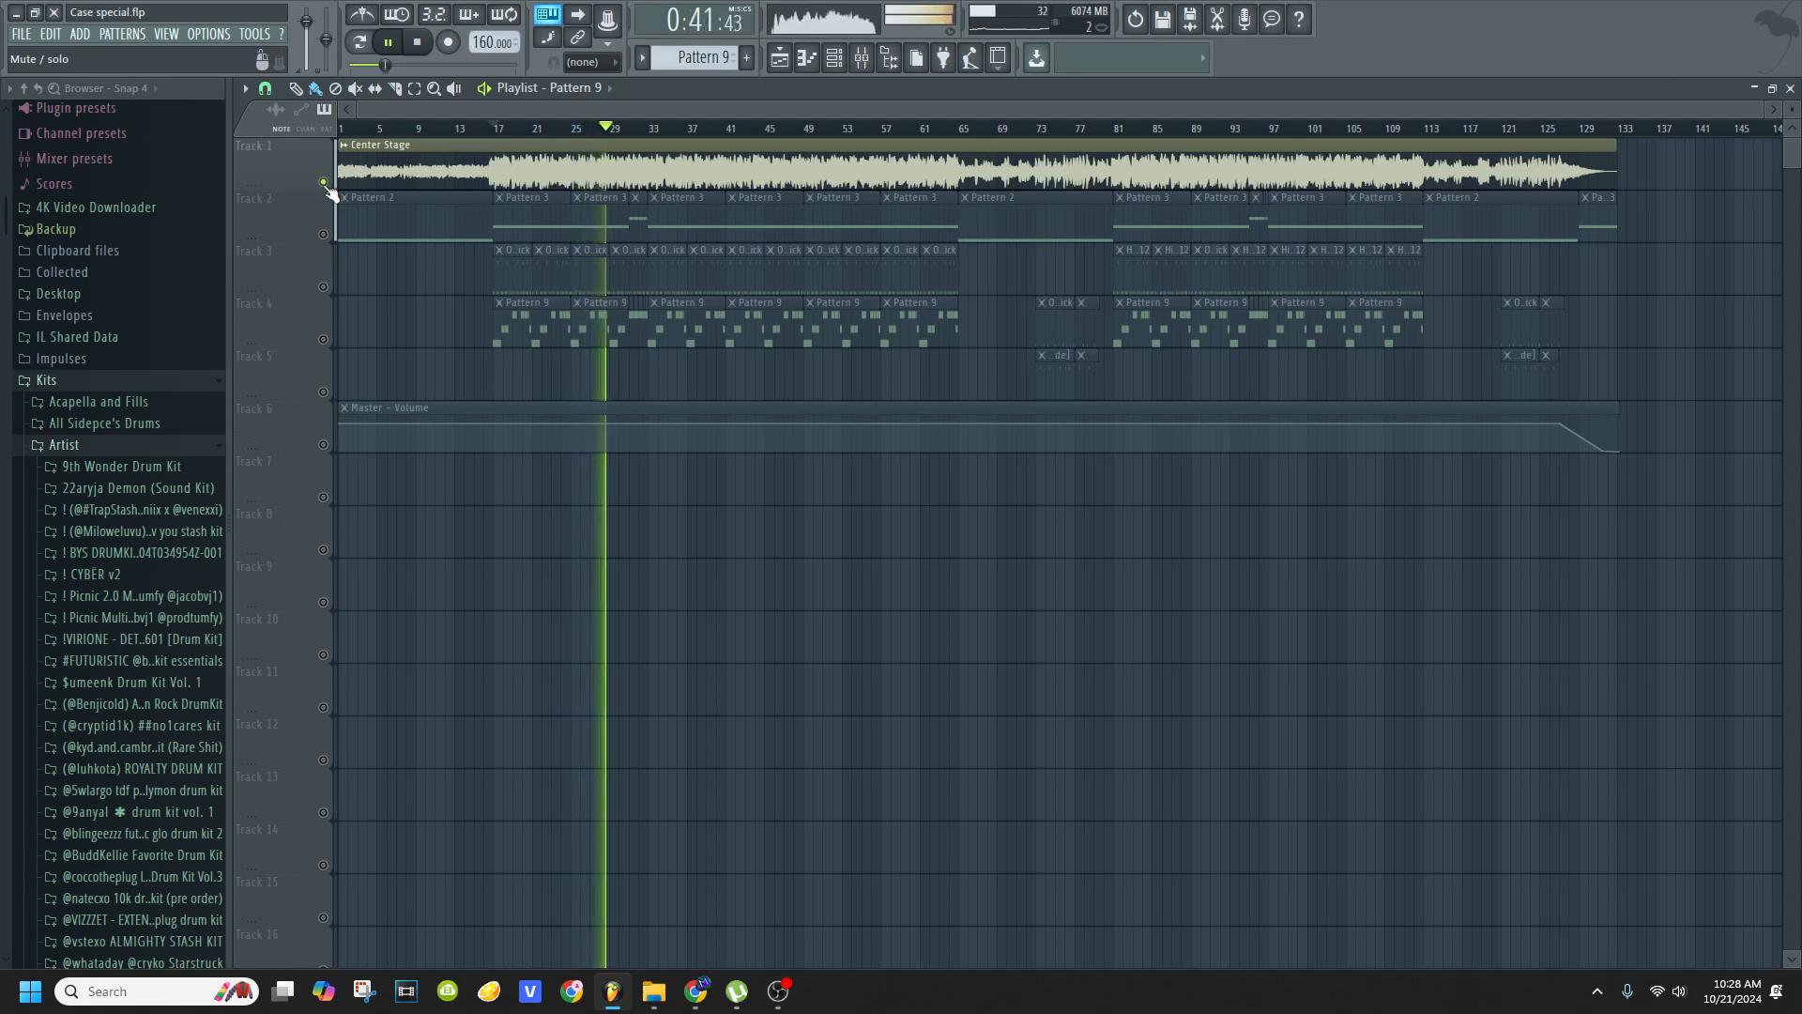
right_click(325, 183)
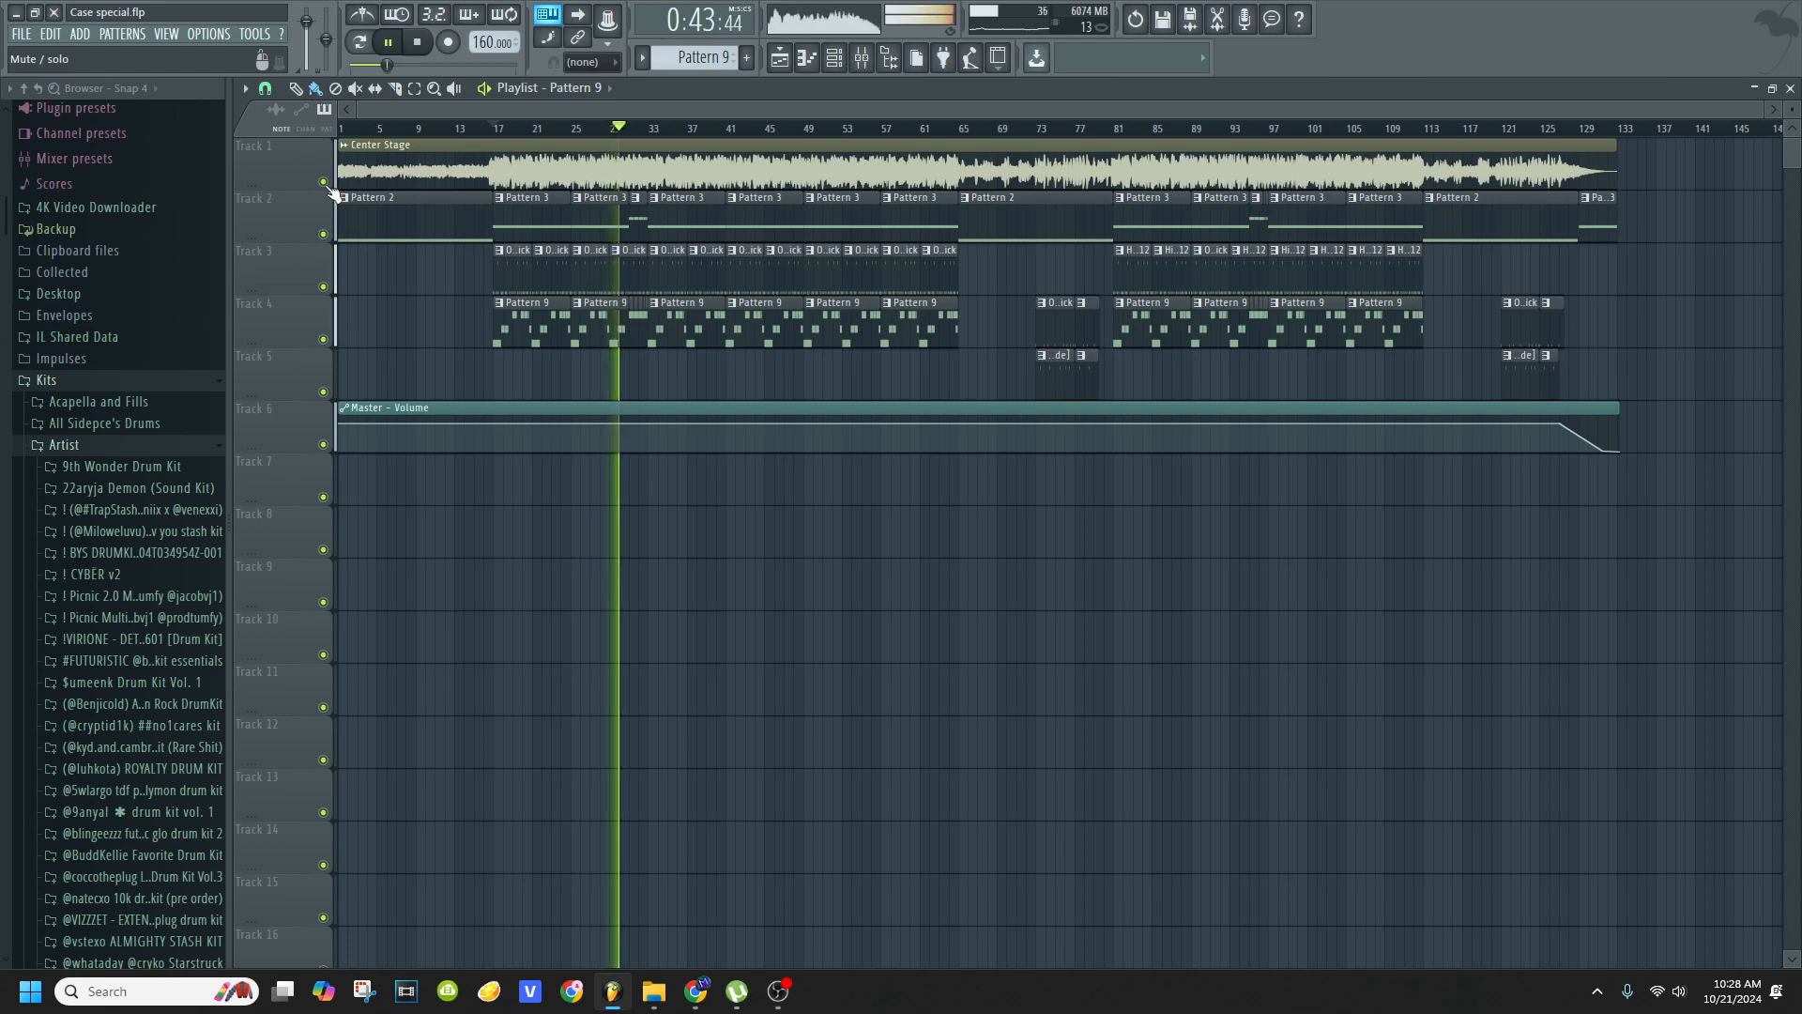
click(325, 183)
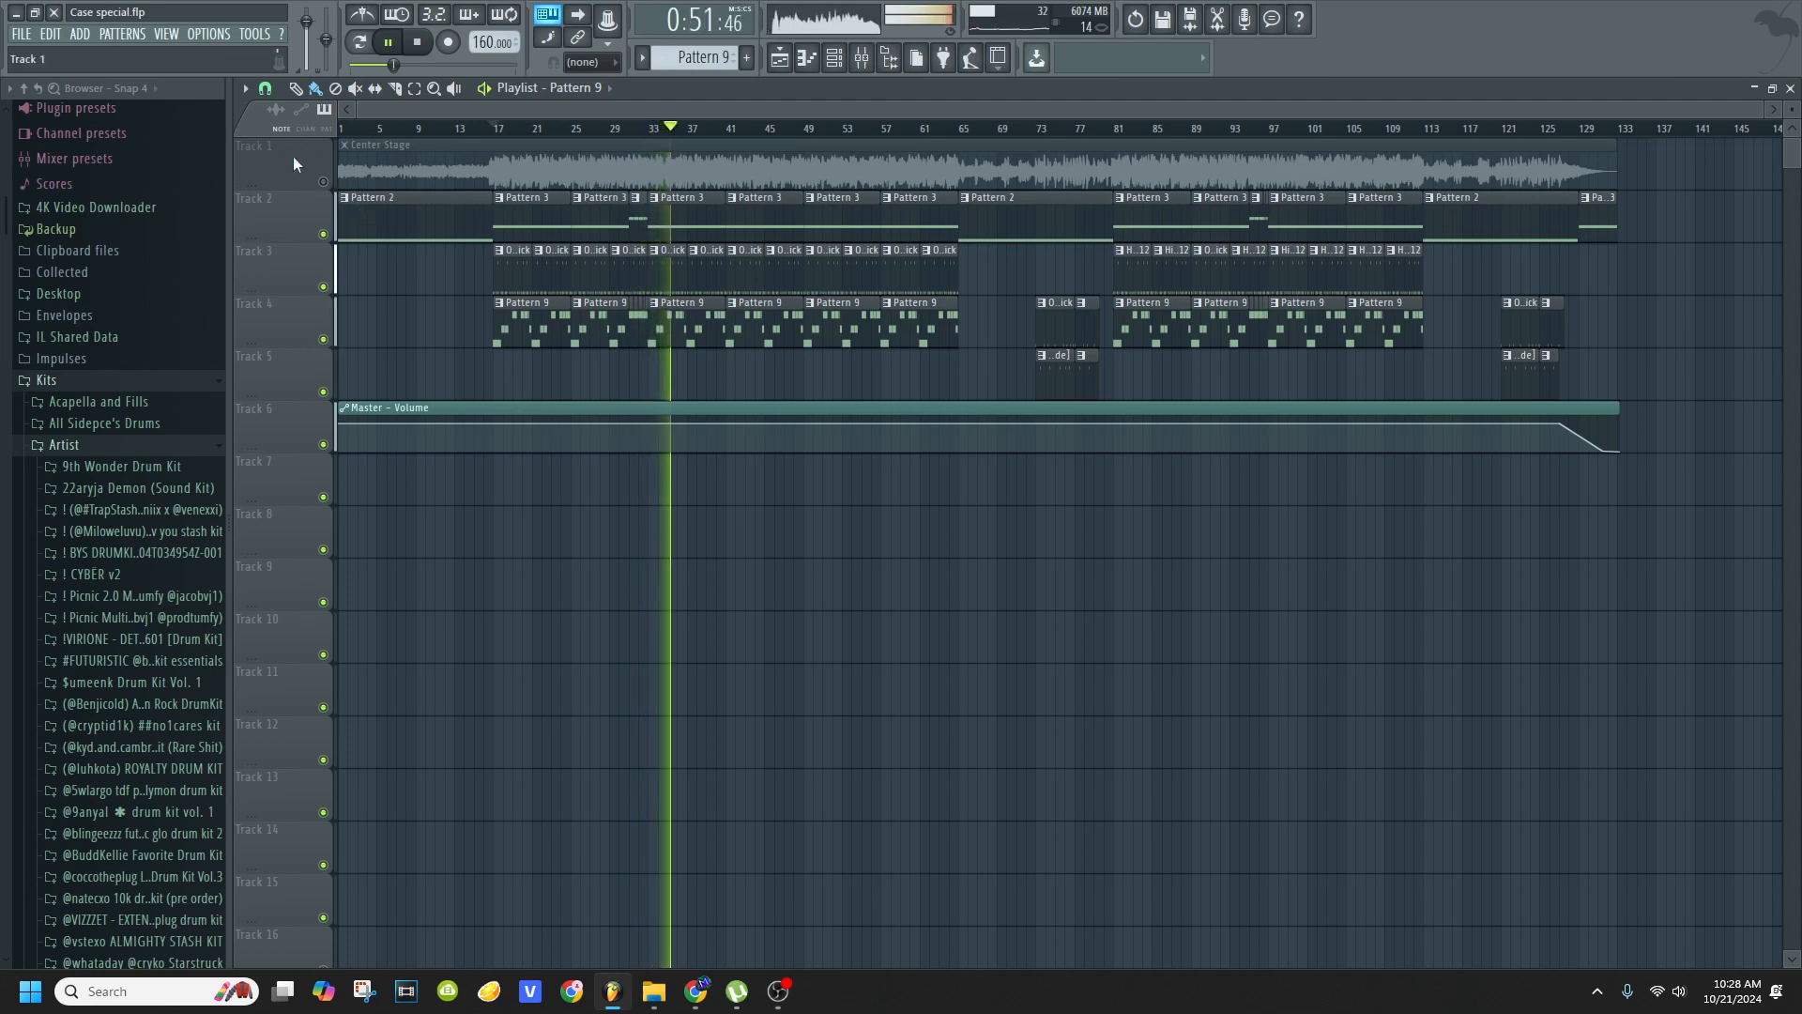
key(space)
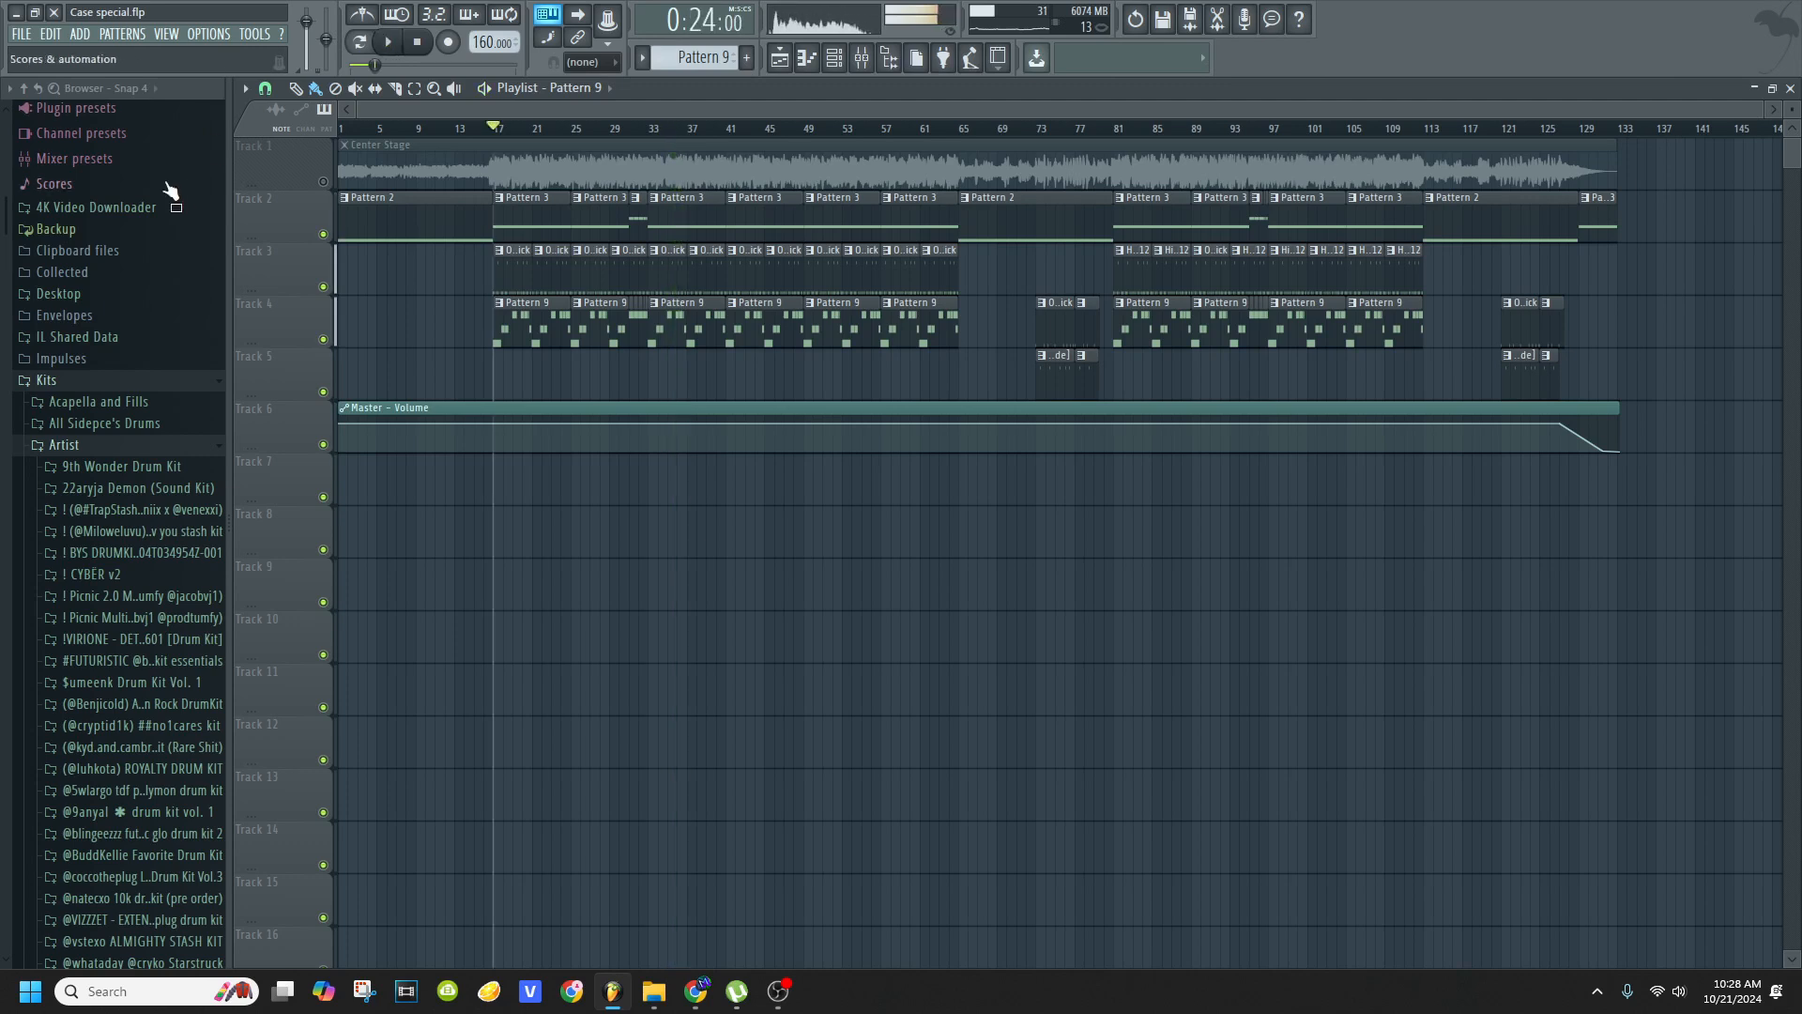